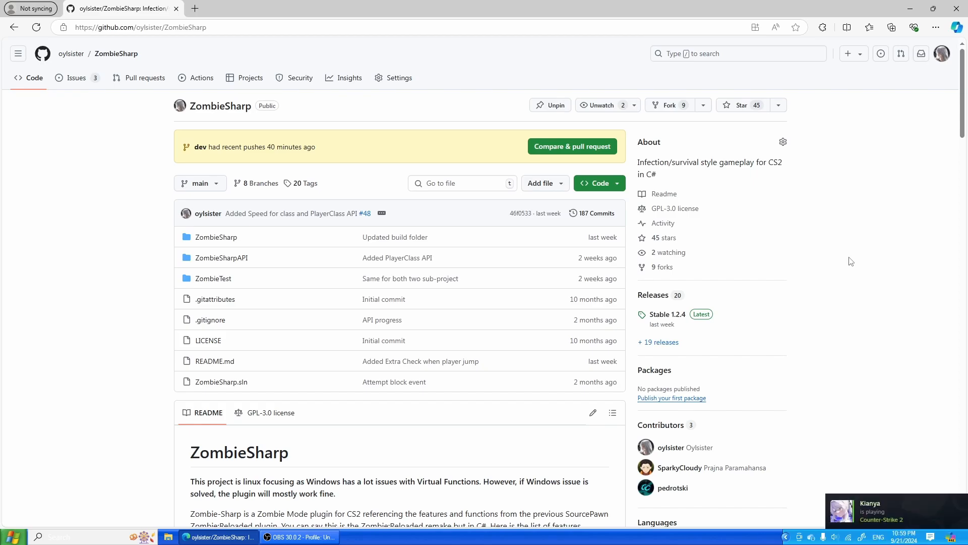
# - Open the Dual Mounting link from the Requirements list of the ZombieSharp README in a new tab
pyautogui.scroll(-10, 807, 273)
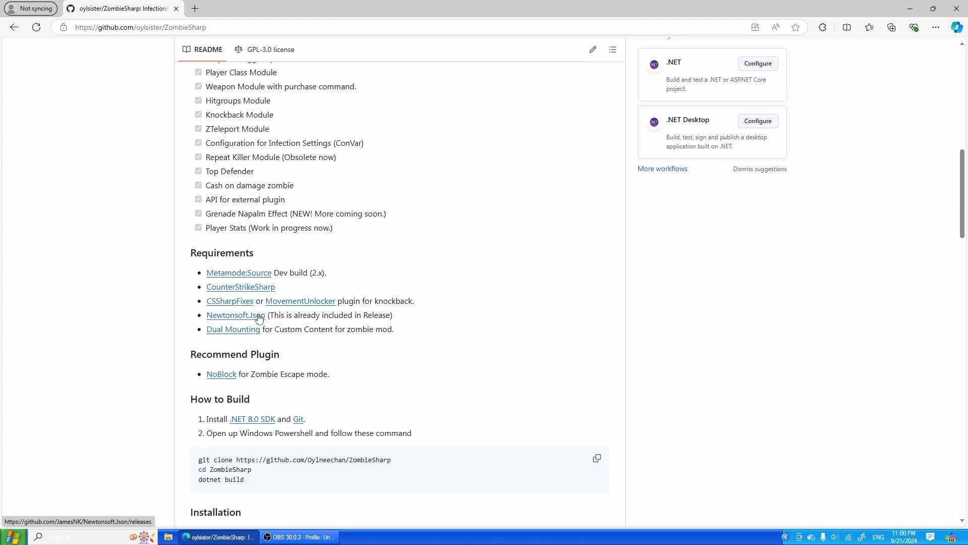
pyautogui.scroll(10, 378, 331)
pyautogui.scroll(-10, 523, 378)
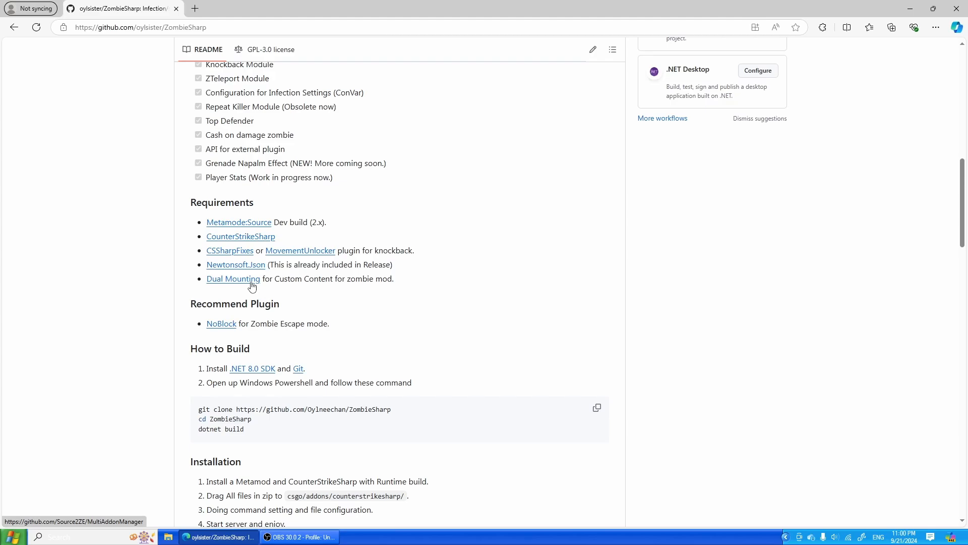
pyautogui.rightClick(251, 286)
pyautogui.click(281, 288)
pyautogui.click(271, 5)
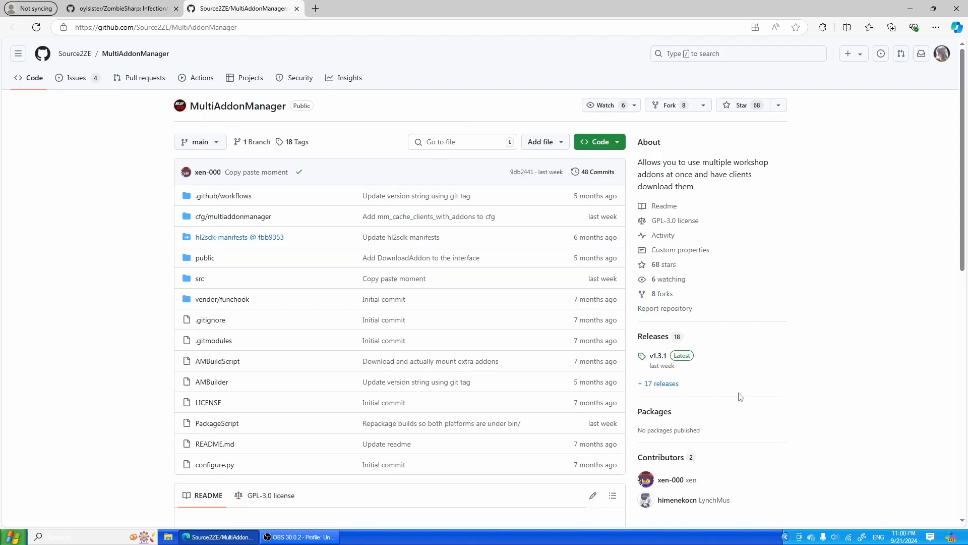
# - Open ZombieSharp's Stable 1.2.4 release and start downloading zsharp_stable_1.2.4.zip
pyautogui.hotkey('ctrl', 'shift', 'Tab')
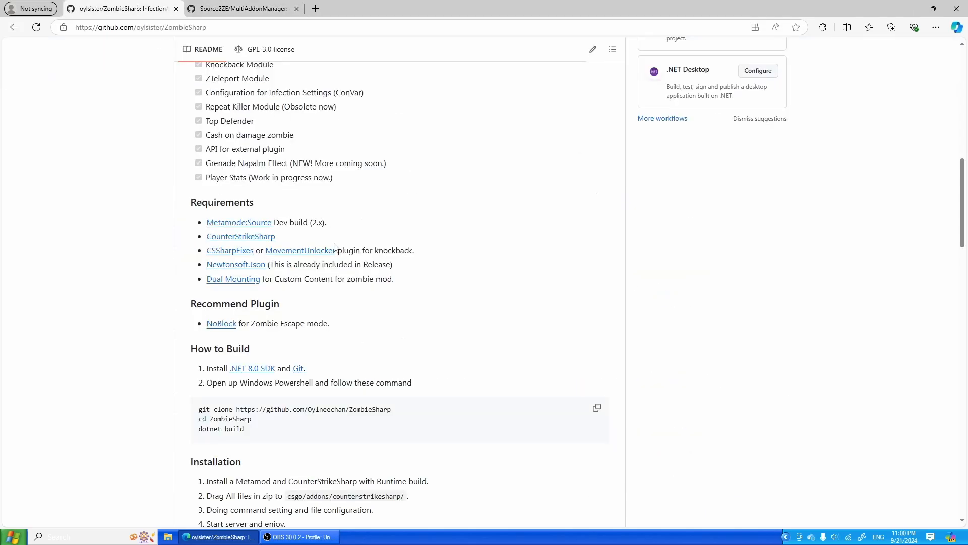
pyautogui.scroll(10, 523, 371)
pyautogui.click(663, 372)
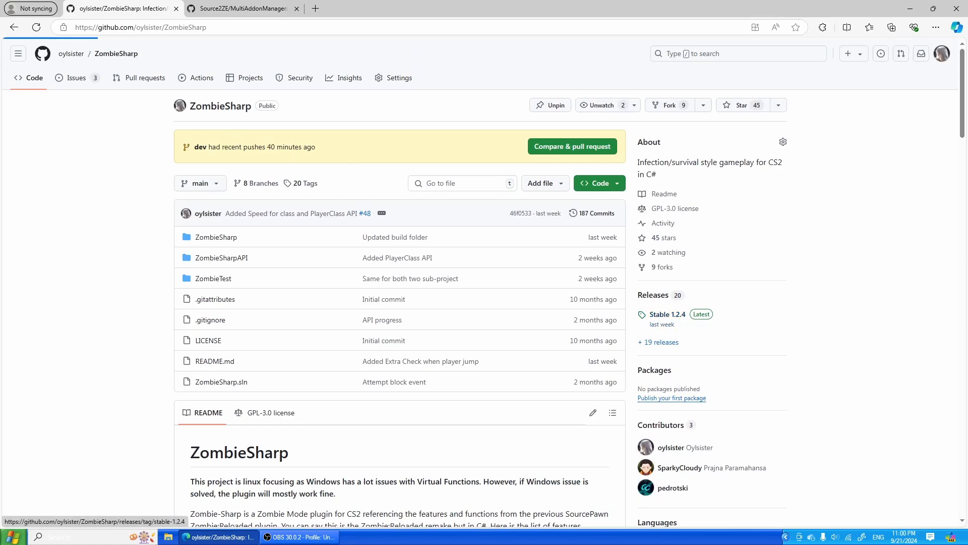
pyautogui.click(253, 348)
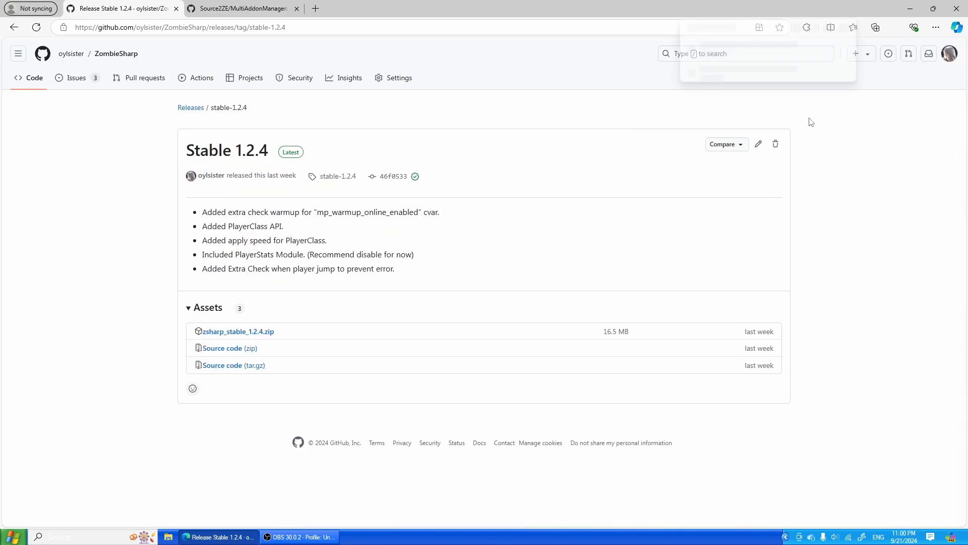
# - Save the ZombieSharp zip in a new Zsharp folder on the desktop
pyautogui.click(823, 79)
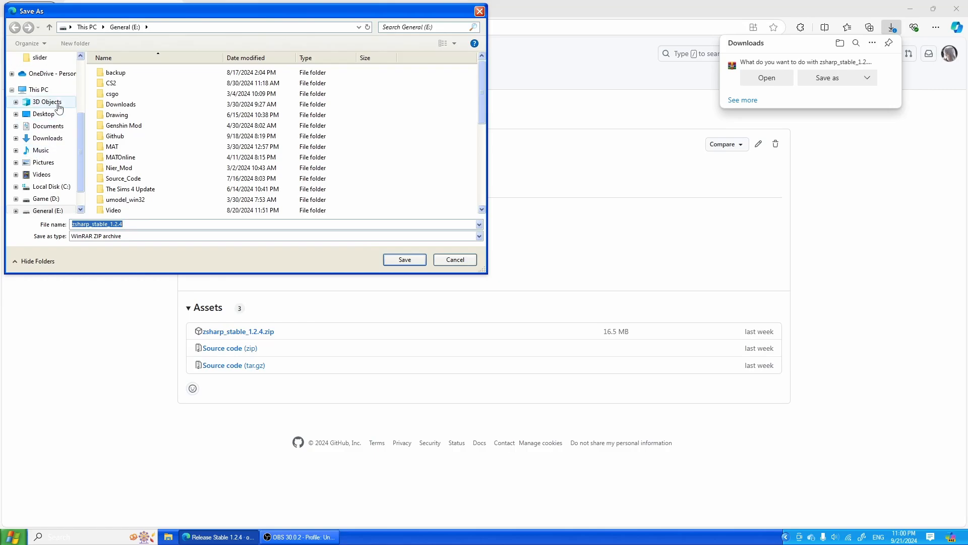
pyautogui.click(59, 116)
pyautogui.rightClick(434, 110)
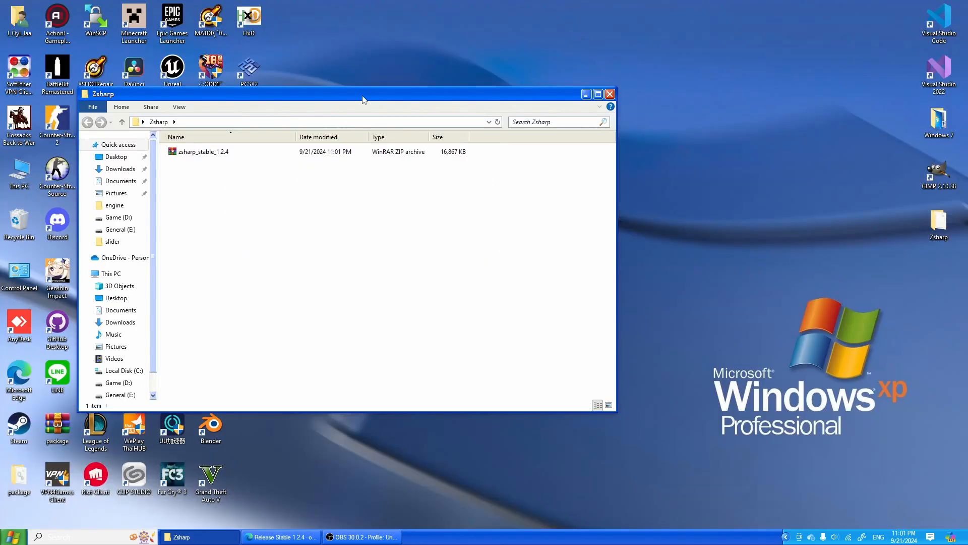
pyautogui.moveTo(362, 99); pyautogui.dragTo(555, 126)
pyautogui.click(281, 536)
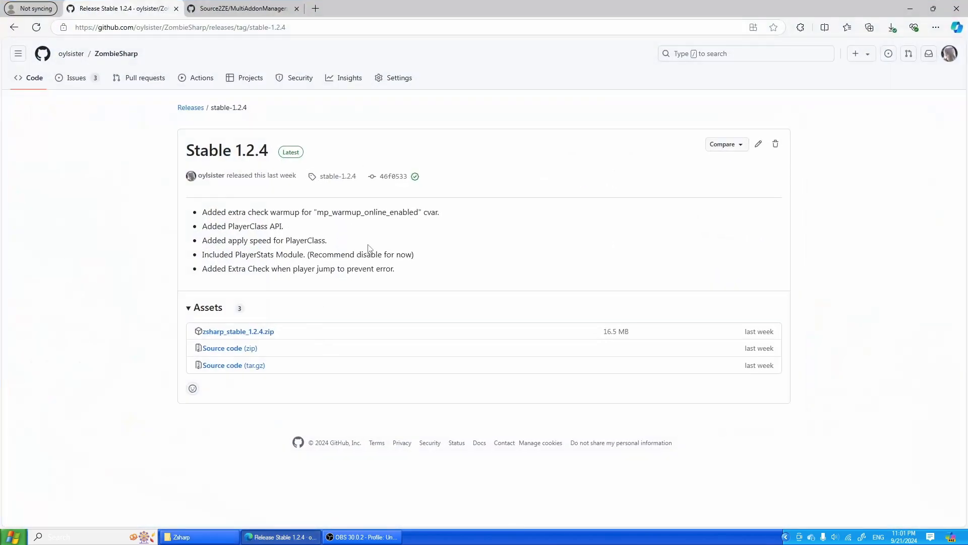
# - Return to the ZombieSharp README and open the MovementUnlocker link in a new tab, up to its v1.3 release page
pyautogui.click(15, 27)
pyautogui.scroll(-15, 382, 246)
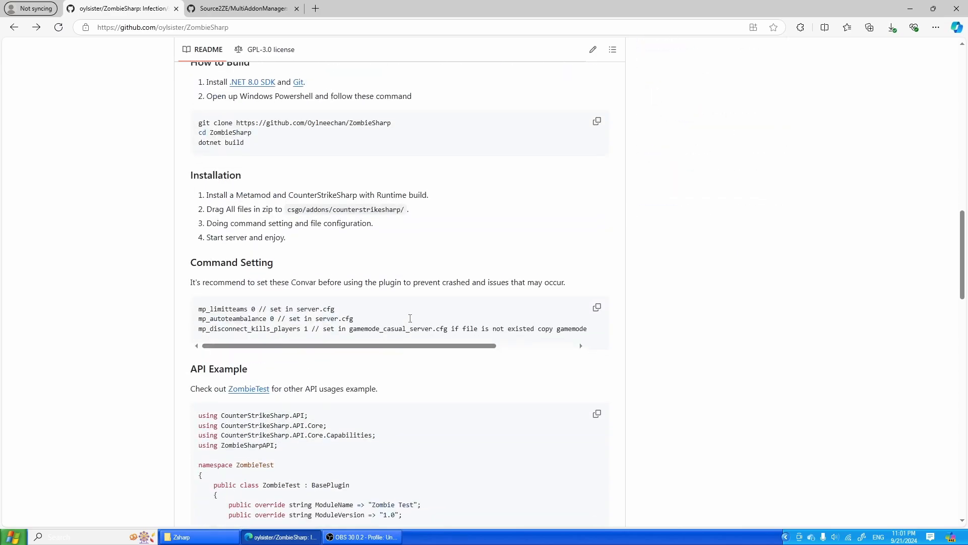
pyautogui.middleClick(301, 159)
pyautogui.click(331, 7)
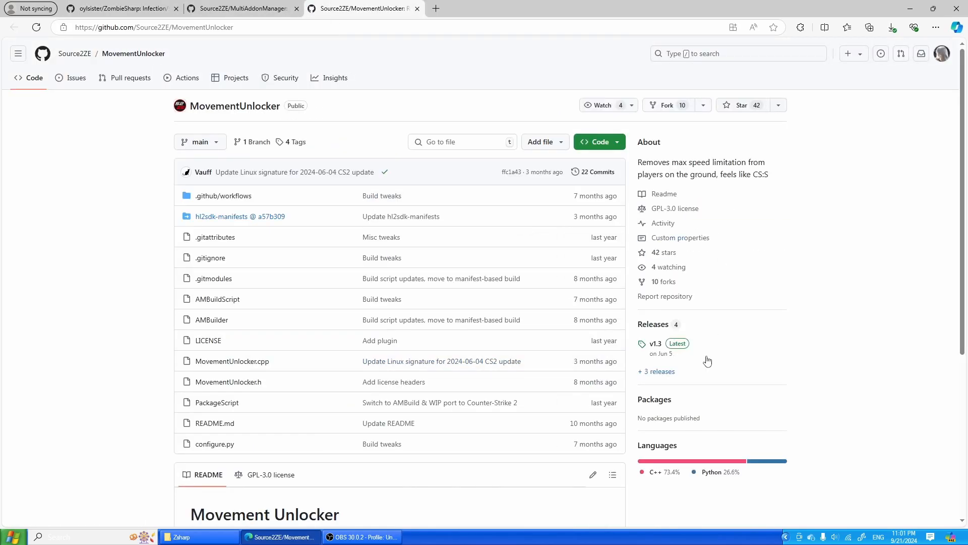
pyautogui.click(650, 347)
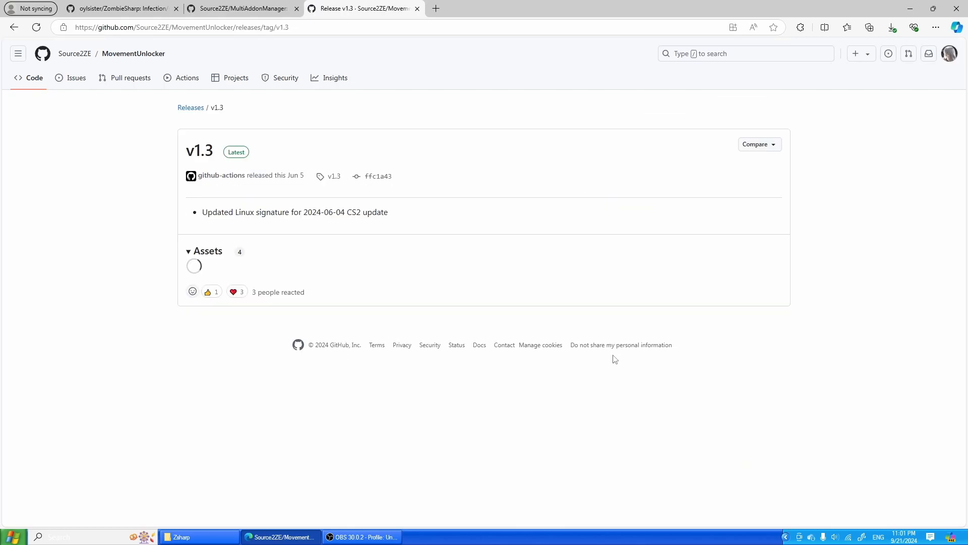
# - Download MovementUnlocker-v1.3-linux.tar.gz into the Zsharp folder and minimize the browser to show the folder
pyautogui.click(309, 276)
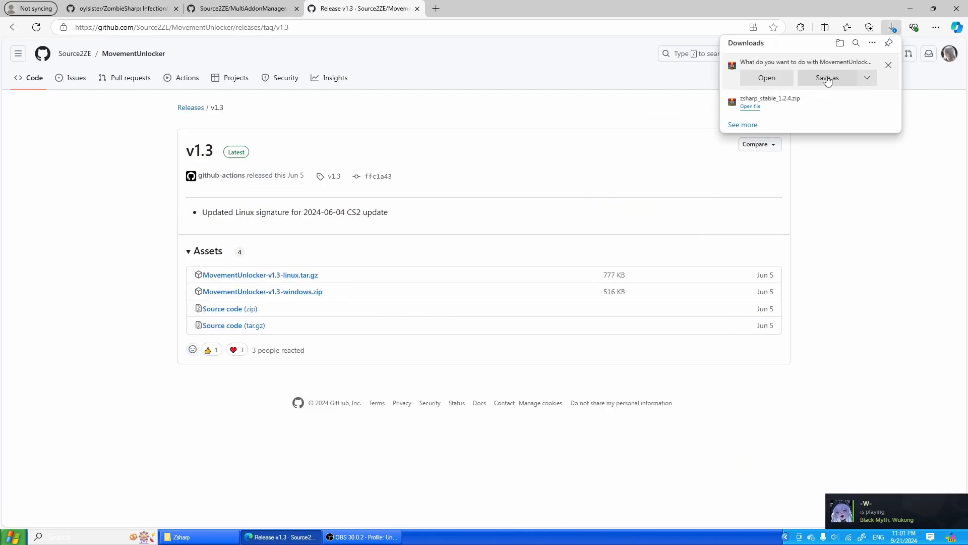
pyautogui.click(829, 80)
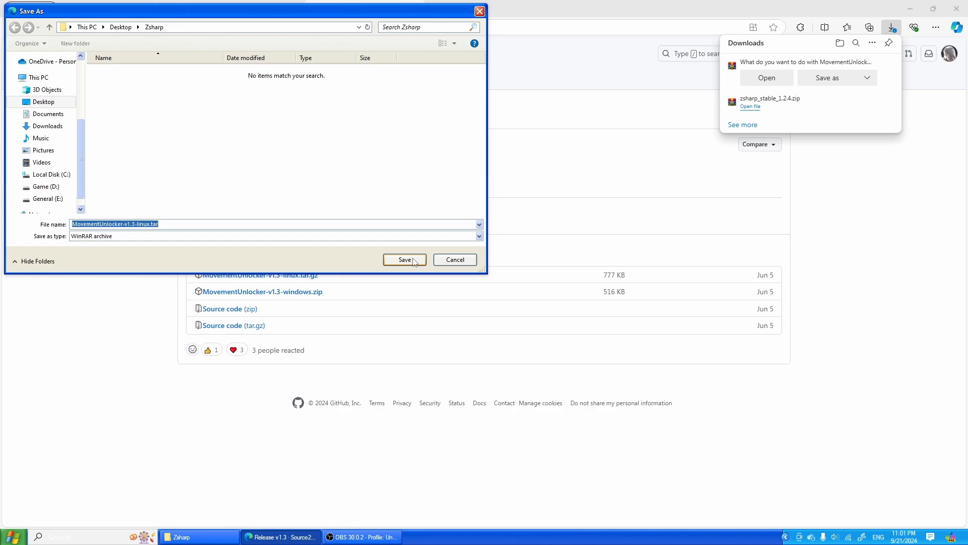
pyautogui.click(415, 260)
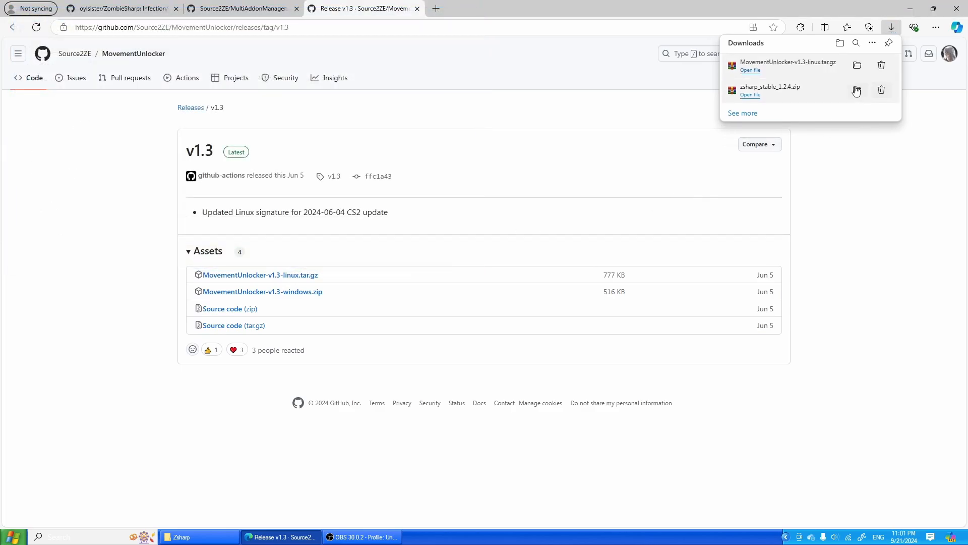
pyautogui.click(6, 27)
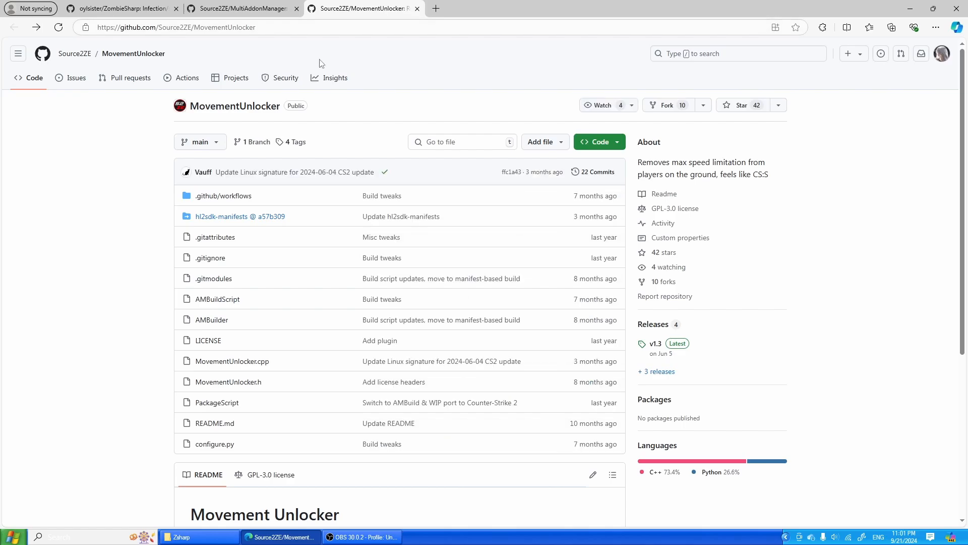
pyautogui.click(910, 8)
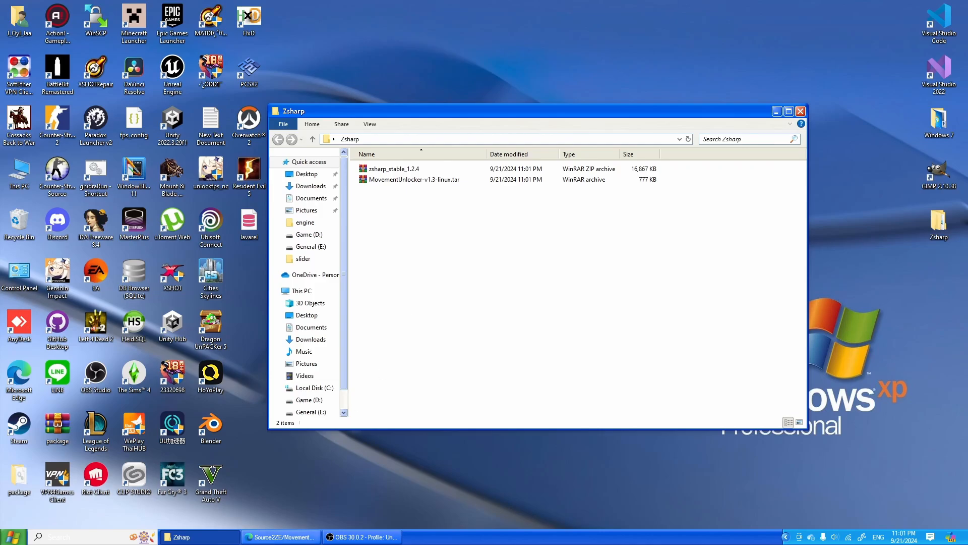
# - Reopen the browser and start downloading MultiAddonManager-v1.3.1-linux.tar.gz from the MultiAddonManager v1.3.1 release
pyautogui.moveTo(341, 540)
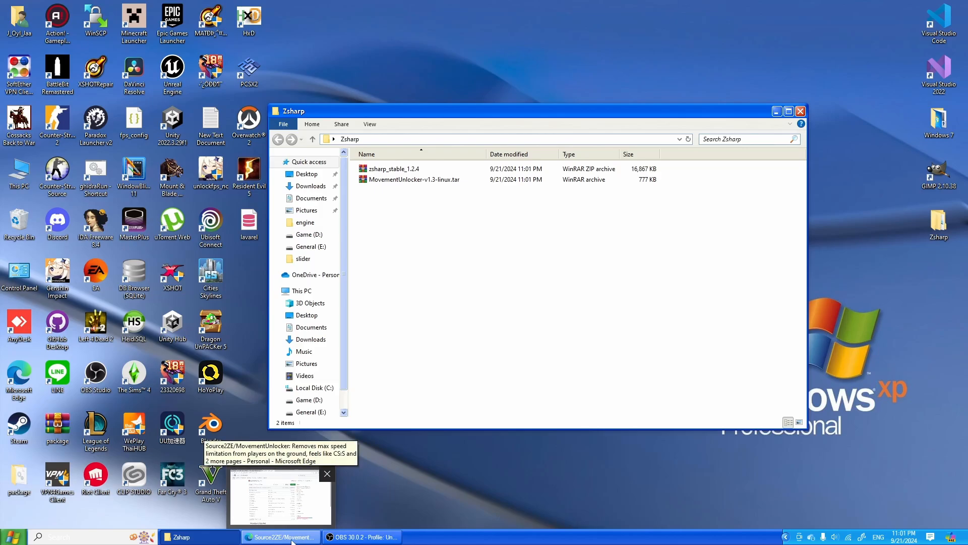
pyautogui.click(280, 496)
pyautogui.scroll(-5, 433, 399)
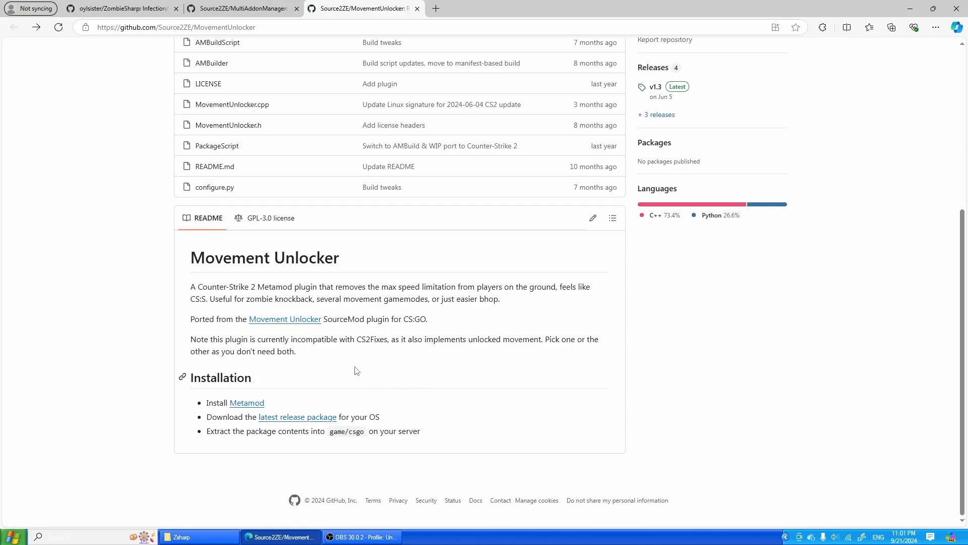
pyautogui.scroll(4, 196, 279)
pyautogui.click(247, 7)
pyautogui.click(404, 6)
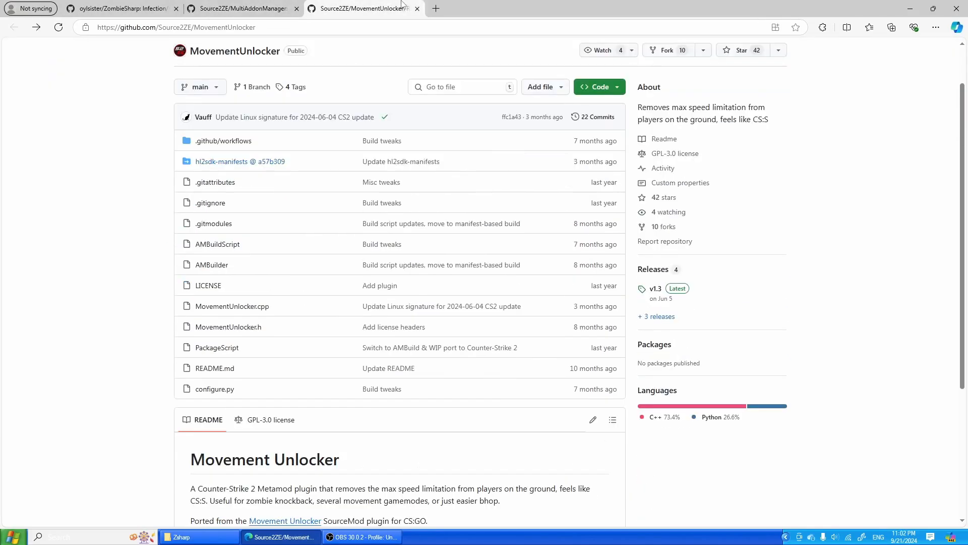
pyautogui.click(252, 5)
pyautogui.scroll(-3, 667, 206)
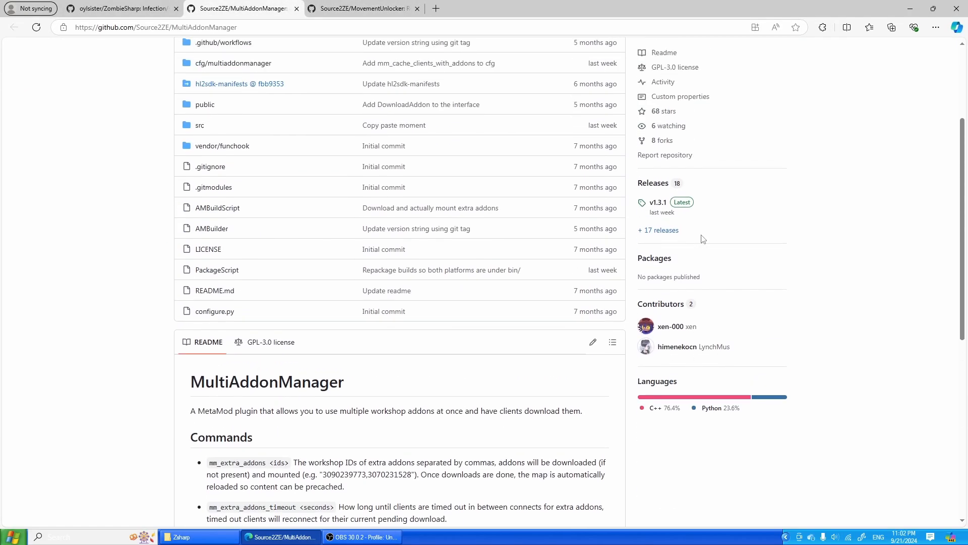
pyautogui.click(661, 205)
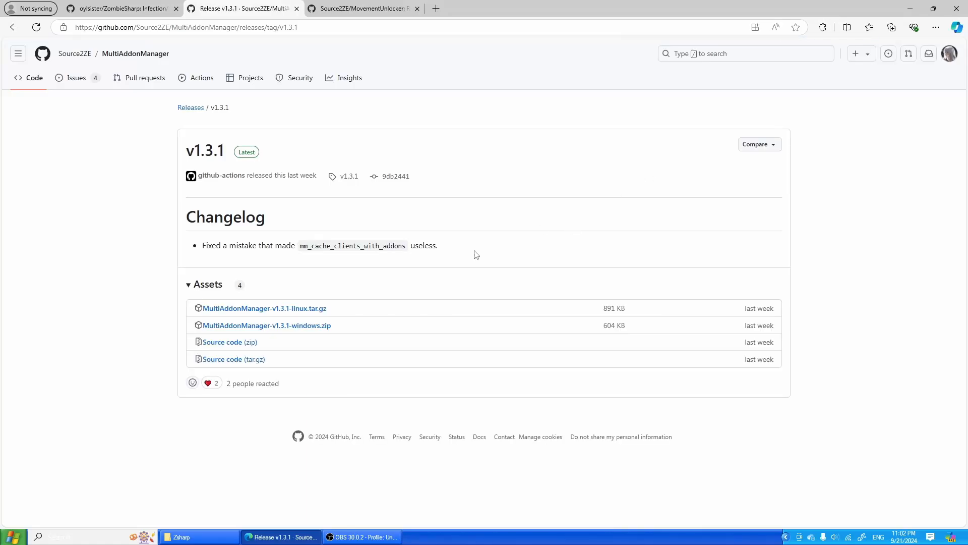
pyautogui.click(290, 308)
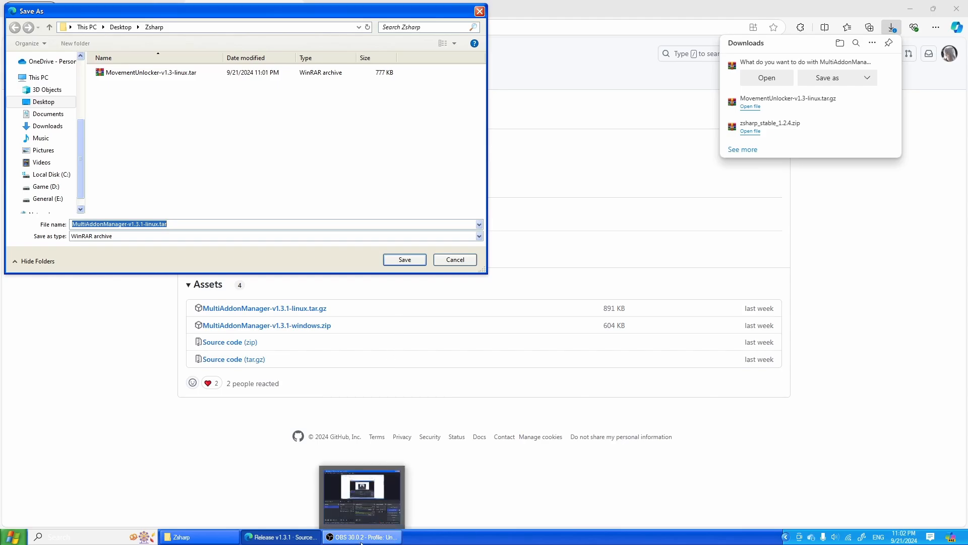
# - Bring up the Zsharp folder, launch WinSCP and log in to the saved cs2server site at 192.168.1.4
pyautogui.click(199, 536)
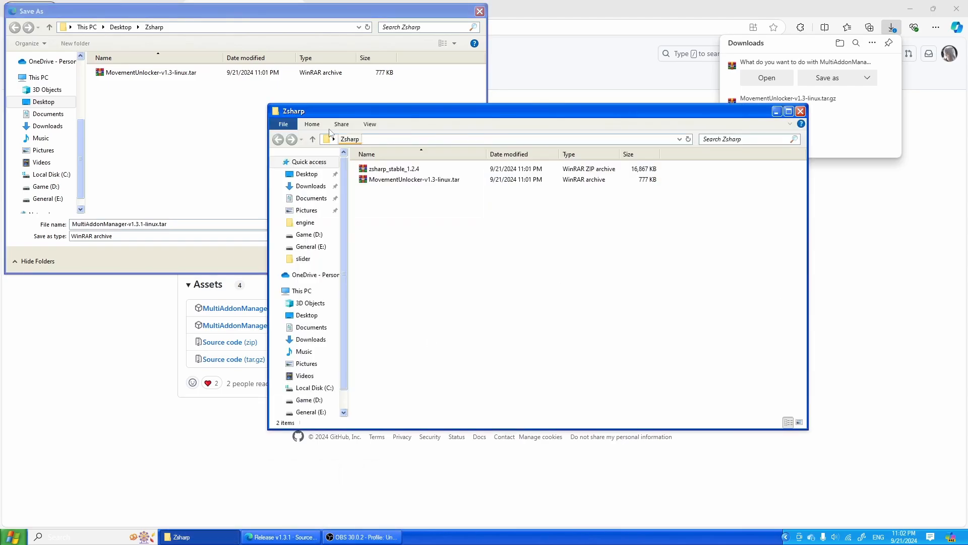
pyautogui.click(423, 180)
pyautogui.click(456, 350)
pyautogui.click(144, 536)
pyautogui.write('win')
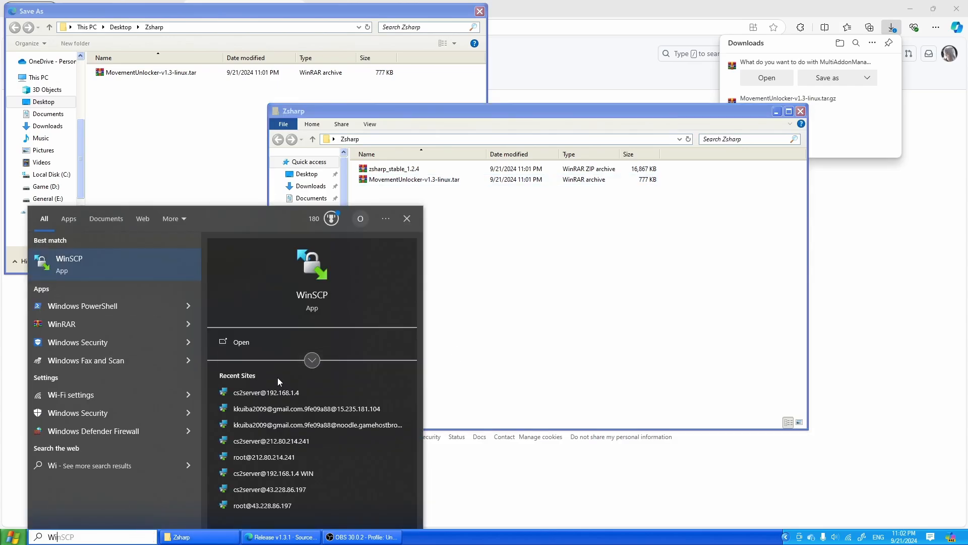
pyautogui.press('Return')
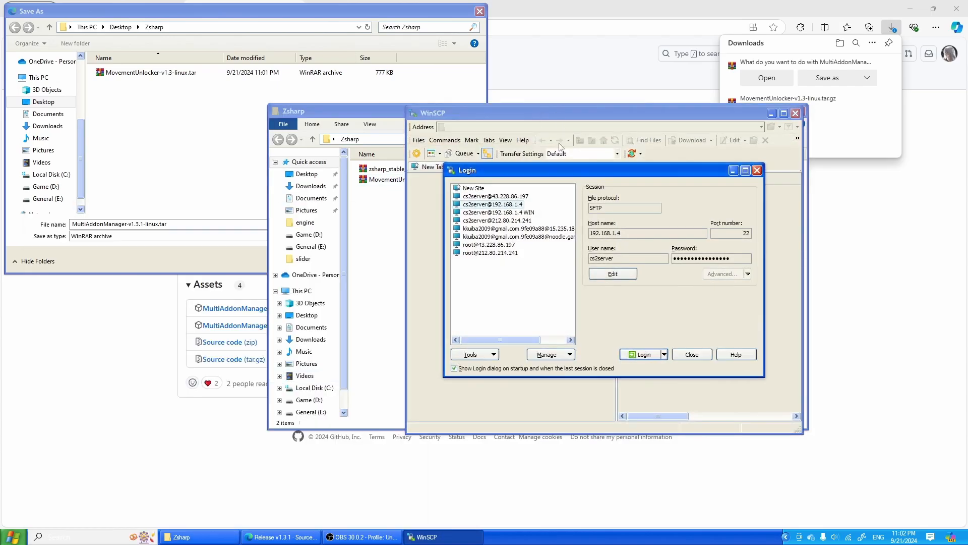
pyautogui.doubleClick(520, 206)
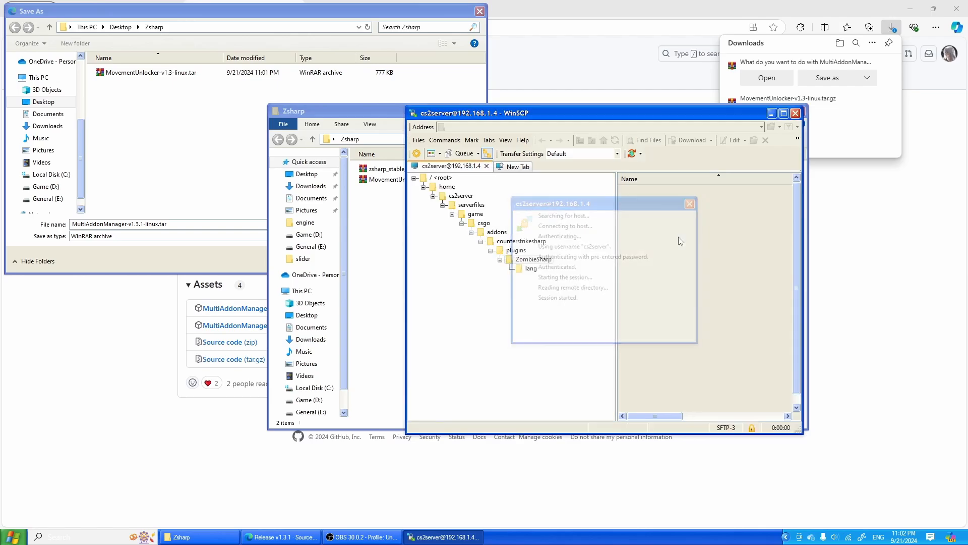
# - Restore WinSCP to a wider floating window and narrow its folder tree to give the file list more room
pyautogui.doubleClick(674, 119)
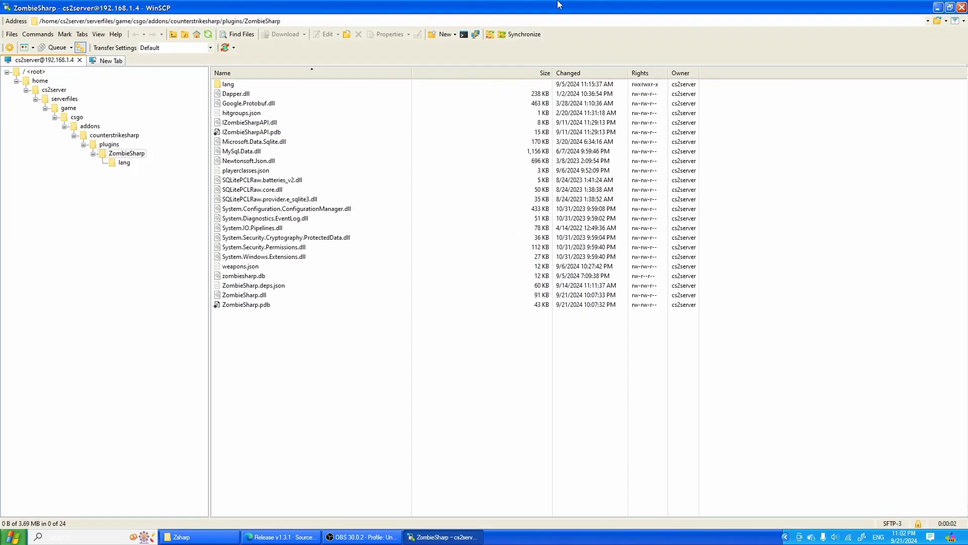
pyautogui.moveTo(558, 1); pyautogui.dragTo(337, 126)
pyautogui.moveTo(539, 224); pyautogui.dragTo(813, 224)
pyautogui.moveTo(352, 221); pyautogui.dragTo(267, 221)
# - Save MultiAddonManager-v1.3.1-linux.tar.gz in the Zsharp folder and return to the ZombieSharp README
pyautogui.click(384, 83)
pyautogui.click(406, 260)
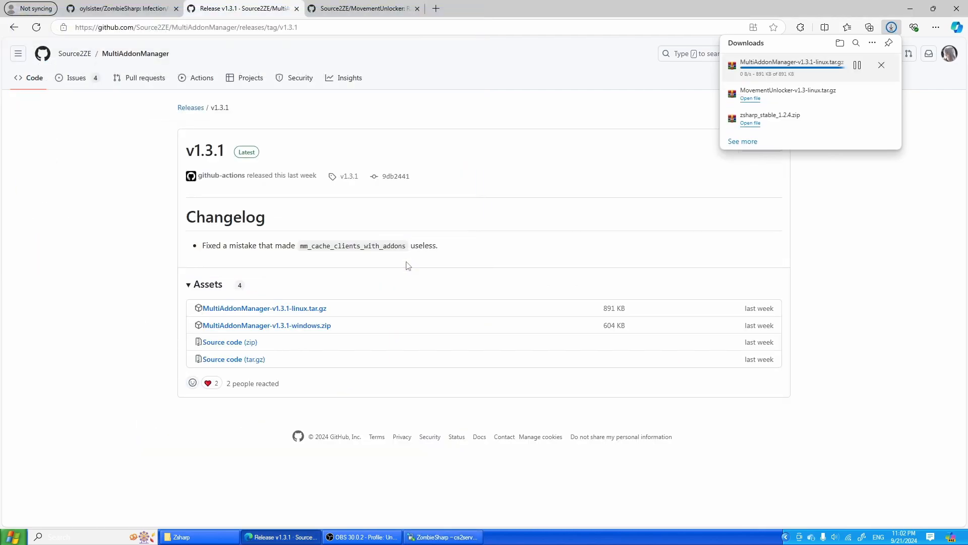
pyautogui.click(117, 8)
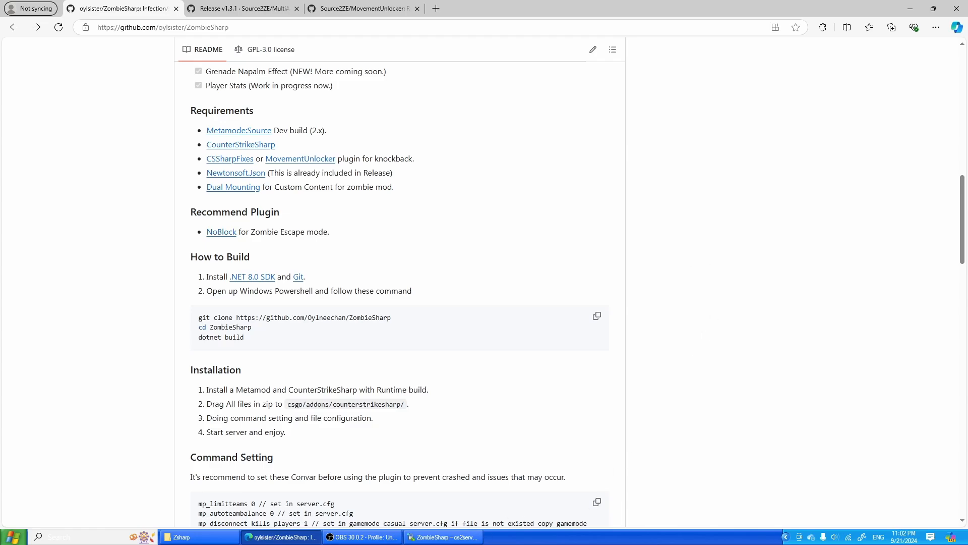
# - Place the Zsharp folder window beside WinSCP and open the serverfiles folder on the server
pyautogui.click(443, 537)
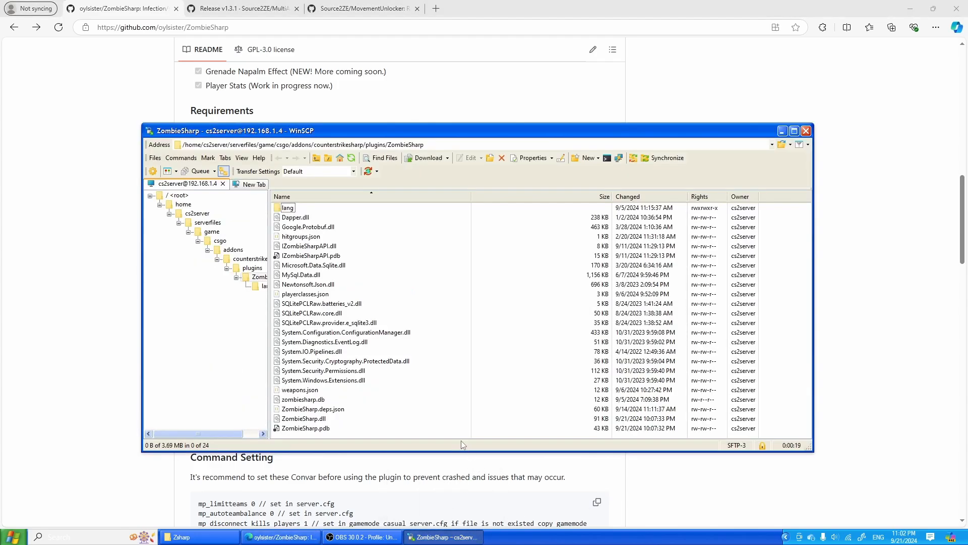
pyautogui.click(218, 541)
pyautogui.moveTo(529, 35); pyautogui.dragTo(767, 95)
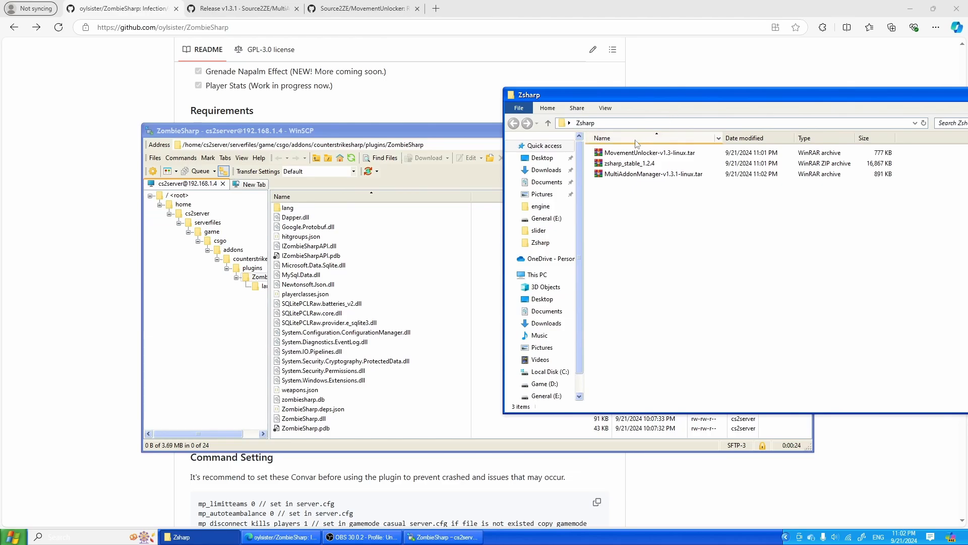
pyautogui.click(216, 224)
pyautogui.click(867, 275)
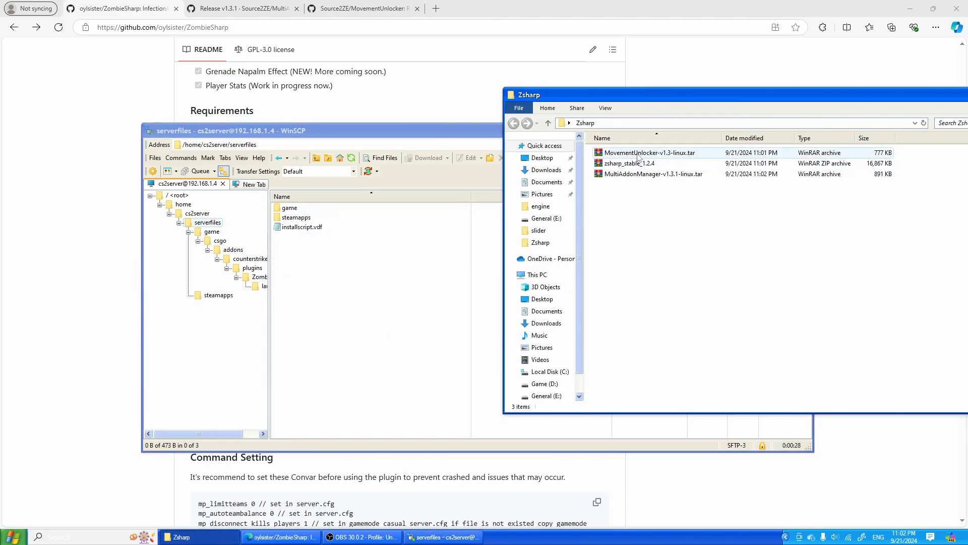
# - Open the MultiAddonManager-v1.3.1-linux archive from the Zsharp folder in WinRAR
pyautogui.click(677, 176)
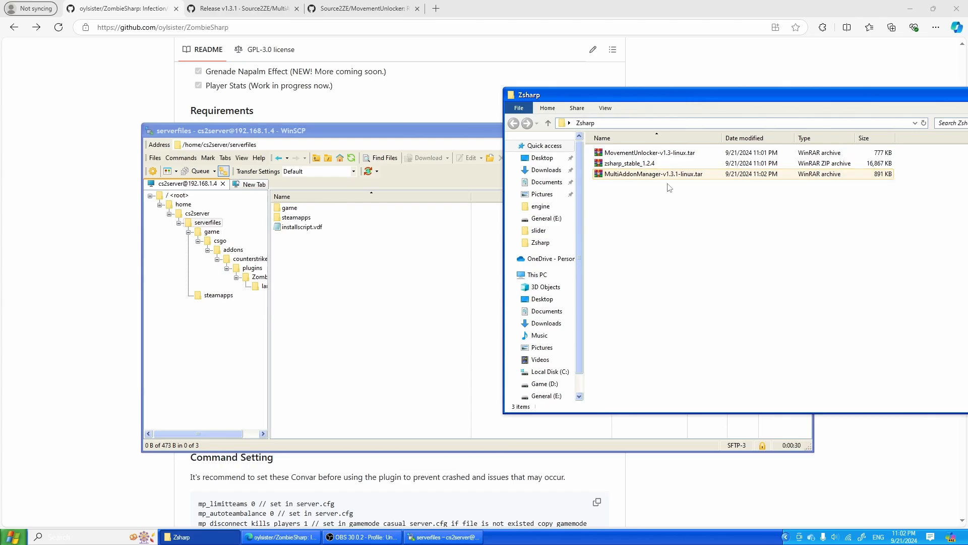
pyautogui.doubleClick(656, 174)
pyautogui.click(524, 281)
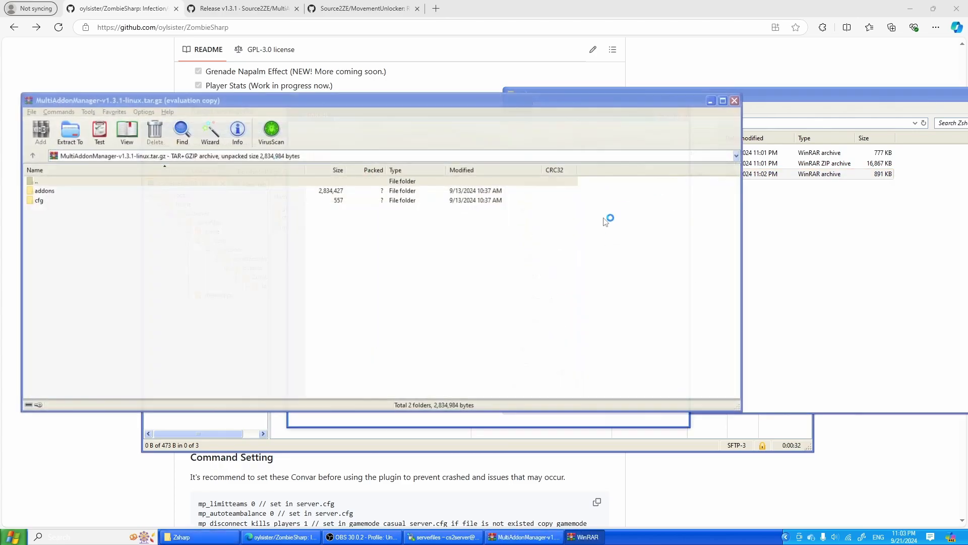
# - Upload the MultiAddonManager archive's addons and cfg folders to the server's csgo folder, overwriting multiaddonmanager.vdf but keeping the existing multiaddonmanager.cfg
pyautogui.moveTo(249, 100); pyautogui.dragTo(761, 107)
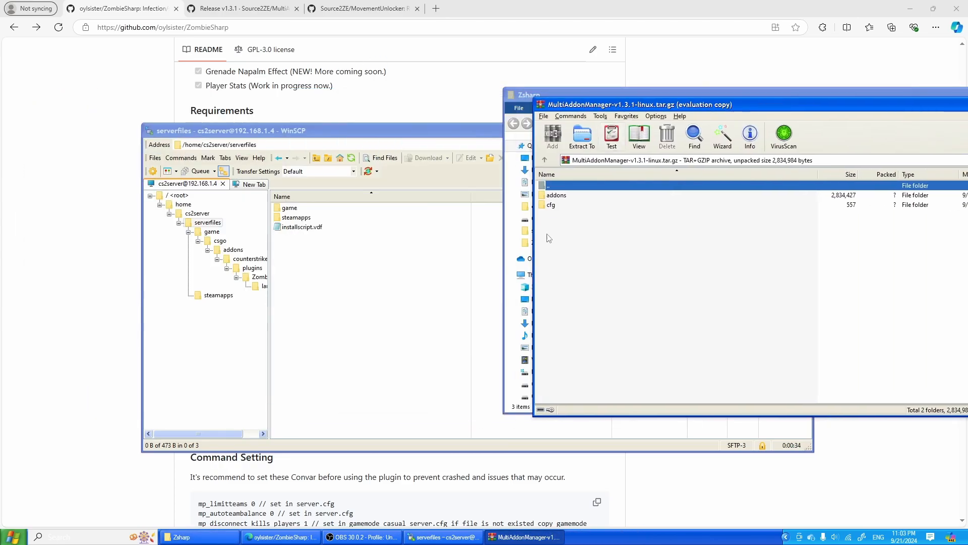
pyautogui.moveTo(549, 238); pyautogui.dragTo(580, 193)
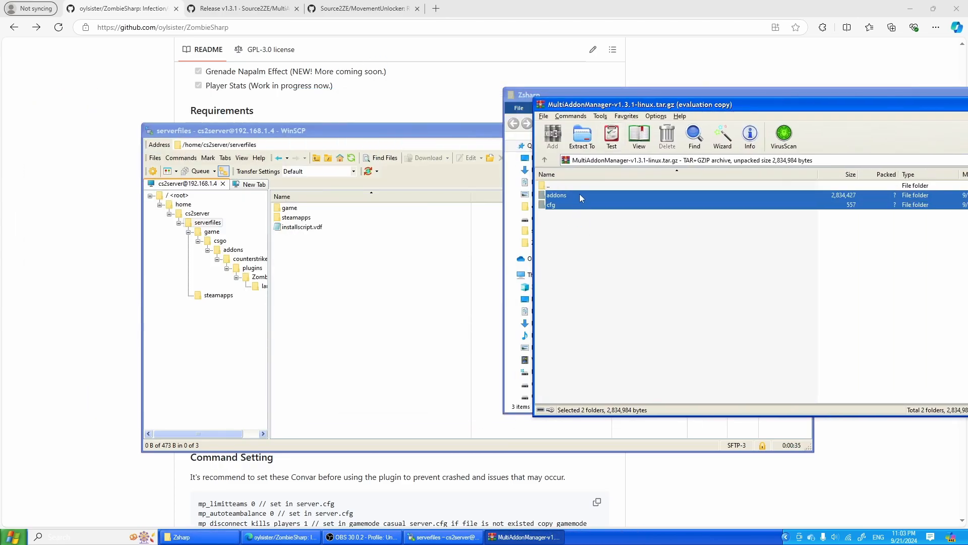
pyautogui.click(236, 250)
pyautogui.click(220, 240)
pyautogui.click(726, 275)
pyautogui.moveTo(666, 271); pyautogui.dragTo(363, 407)
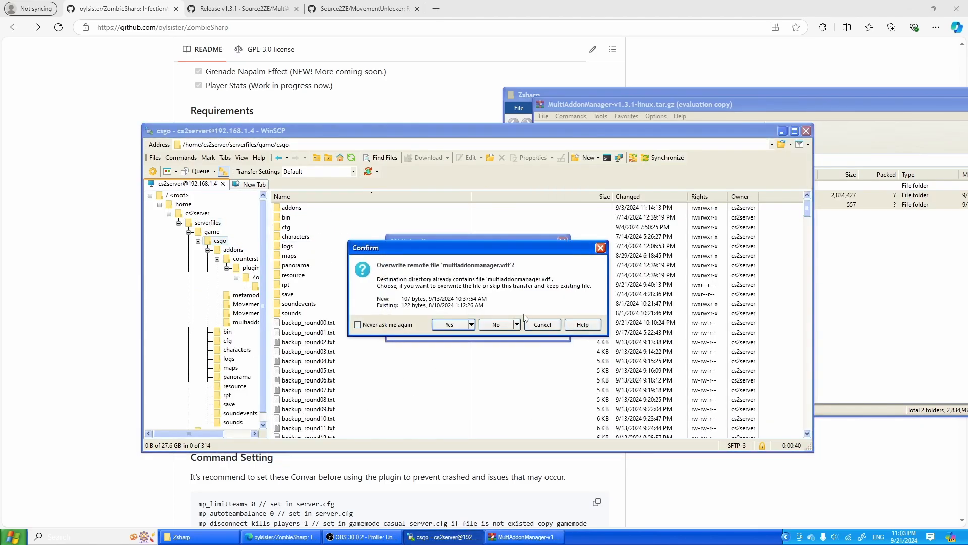
pyautogui.click(450, 325)
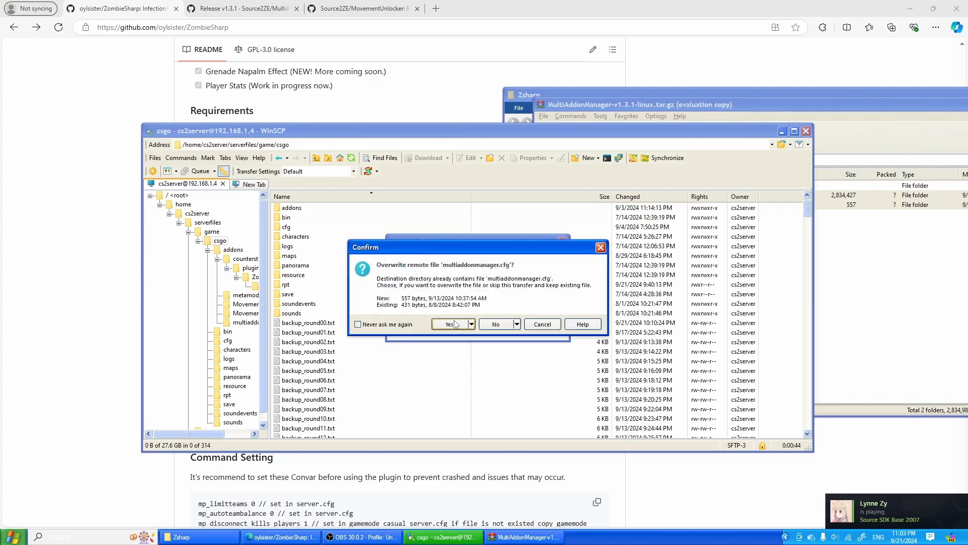
pyautogui.click(497, 325)
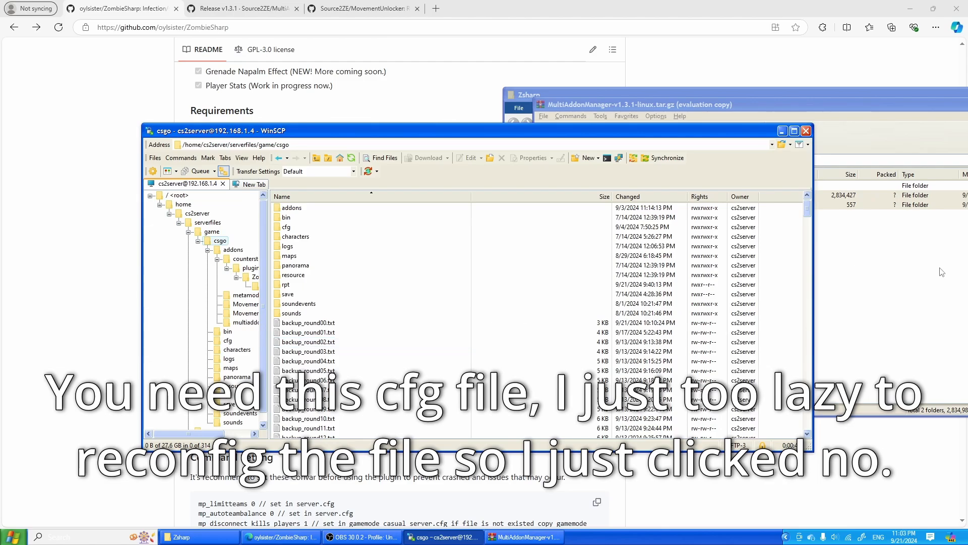
# - Compare the archive's addons/multiaddonmanager/bin contents with the server's multiaddonmanager/bin/linuxsteamrt64 folder
pyautogui.click(605, 206)
pyautogui.doubleClick(602, 196)
pyautogui.doubleClick(605, 205)
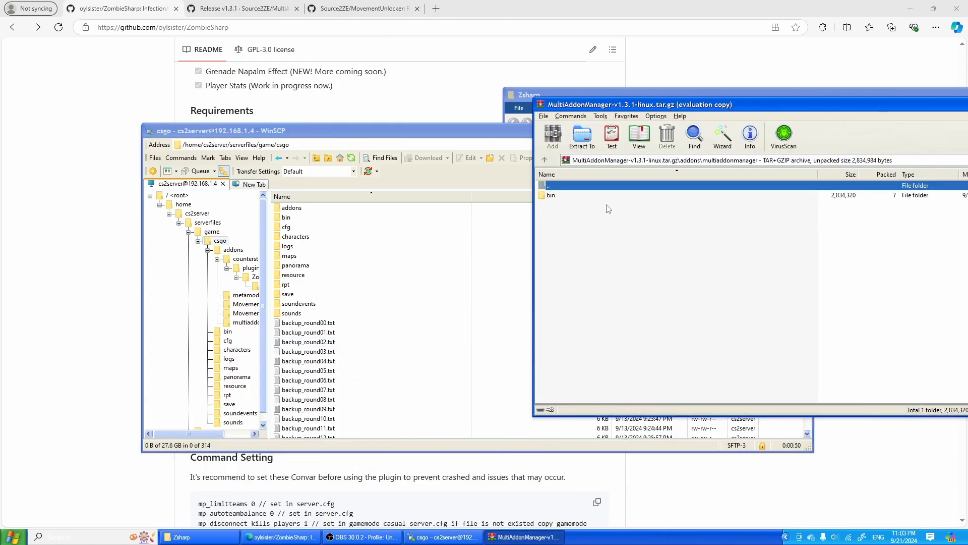
pyautogui.doubleClick(606, 195)
pyautogui.doubleClick(321, 210)
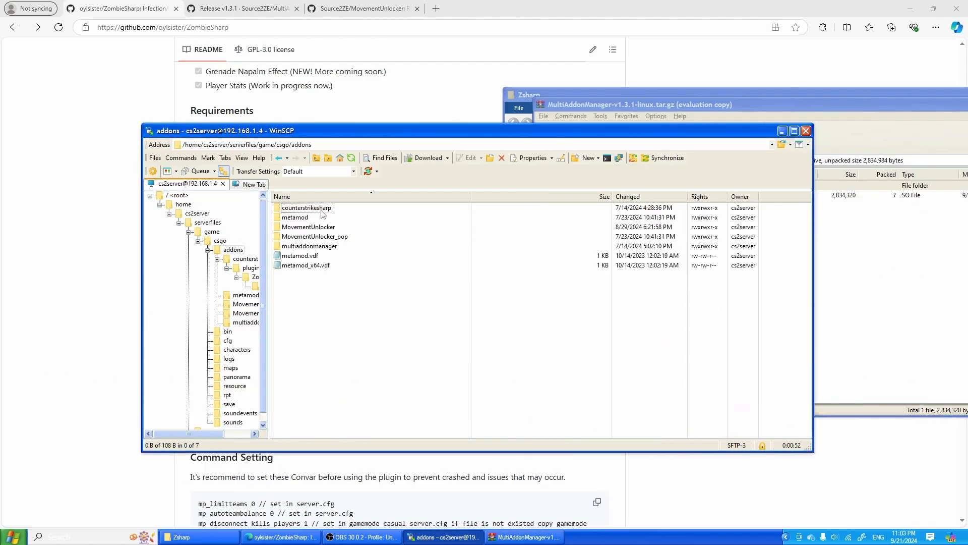
pyautogui.doubleClick(353, 247)
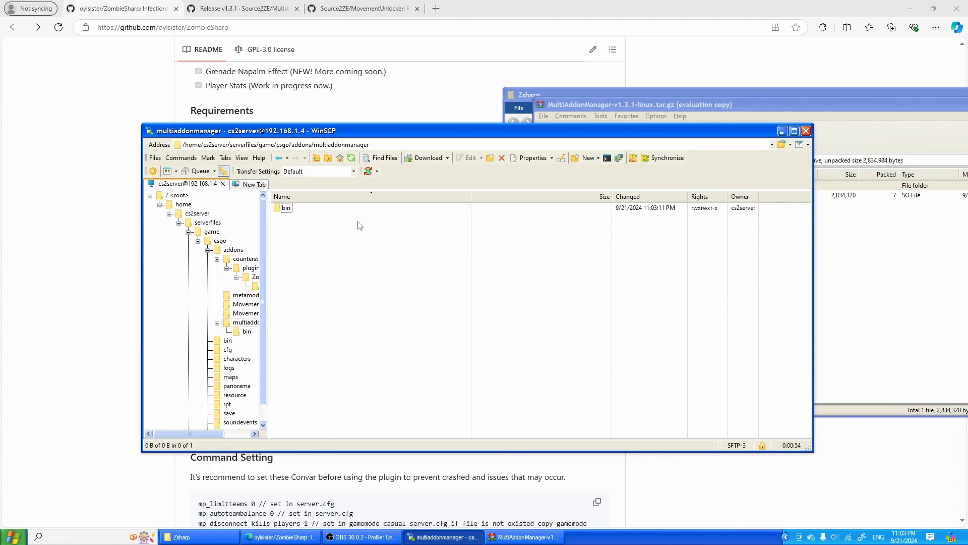
pyautogui.doubleClick(364, 208)
pyautogui.doubleClick(376, 211)
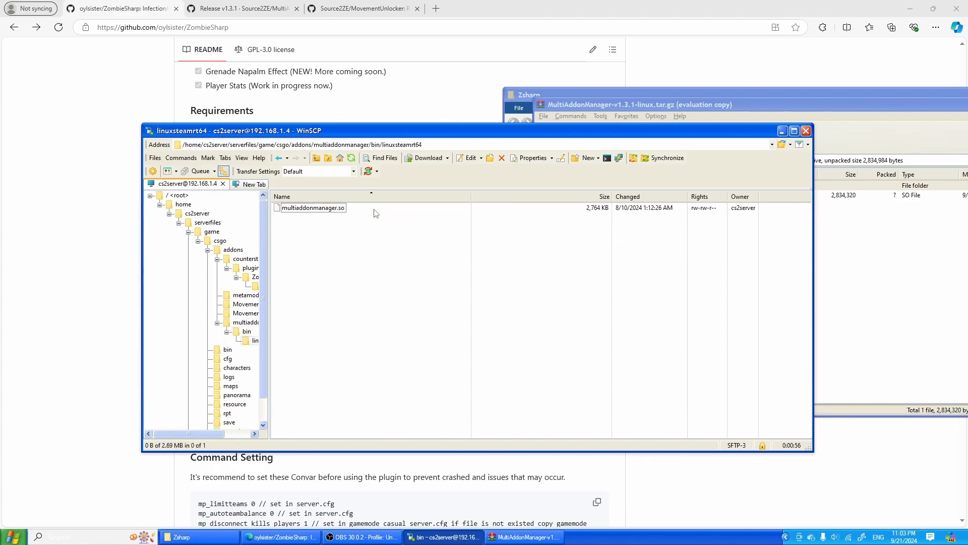
pyautogui.click(913, 269)
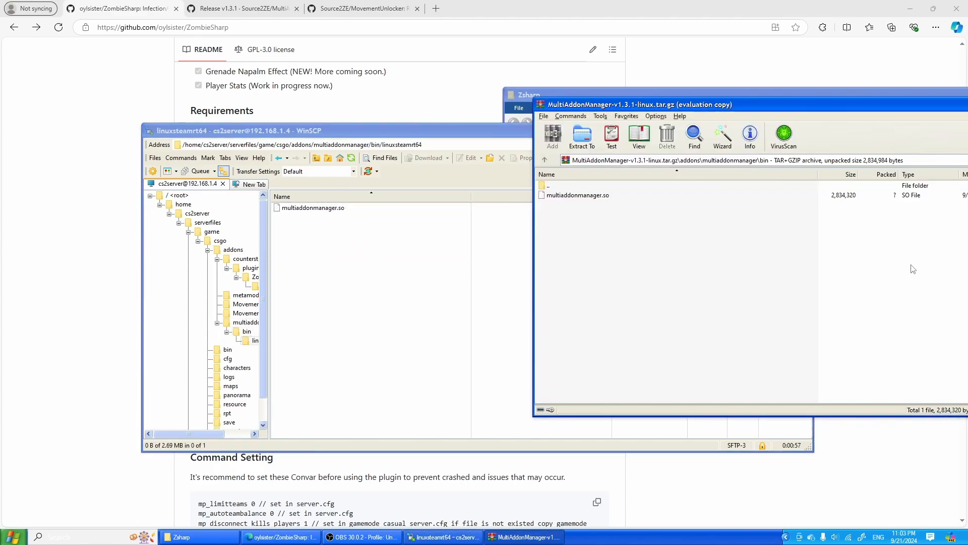
pyautogui.doubleClick(580, 186)
# - Delete the linuxsteamrt64 folder from the server's addons/multiaddonmanager/bin folder
pyautogui.click(290, 322)
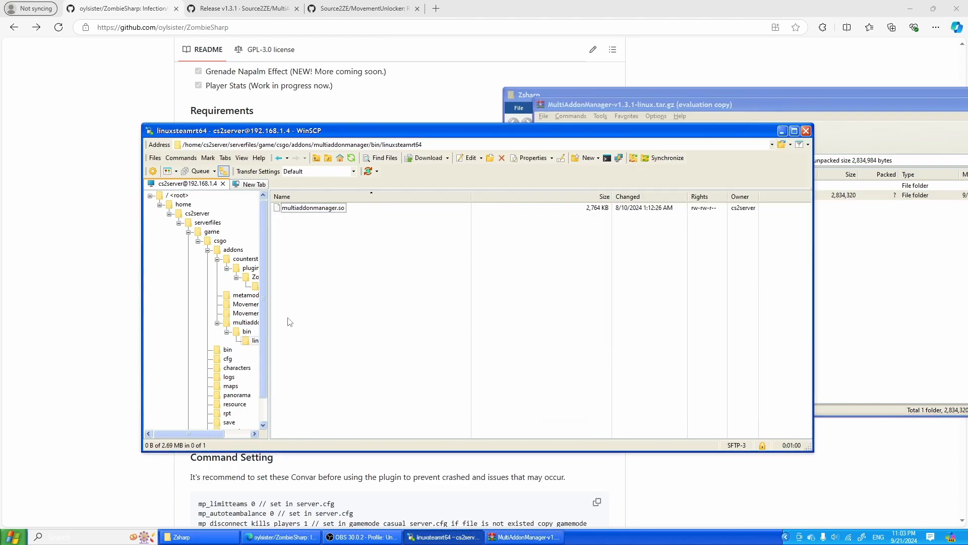
pyautogui.click(247, 332)
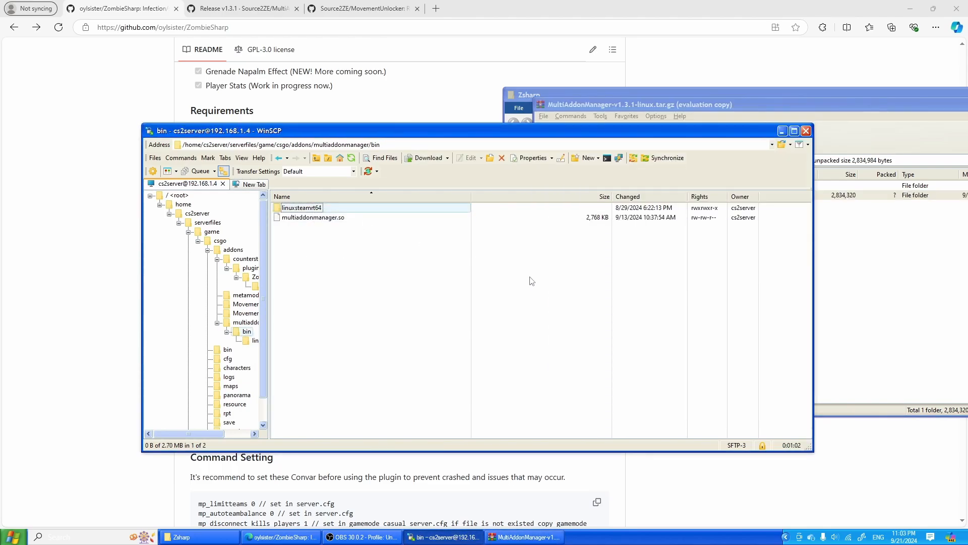
pyautogui.press('Delete')
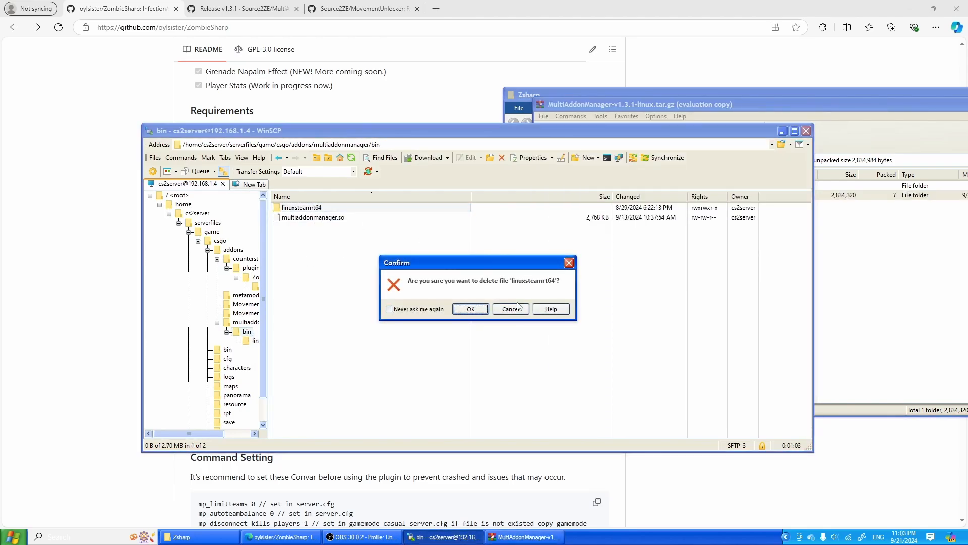
pyautogui.click(468, 308)
# - Check the server's multiaddonmanager folder and the plugin path inside multiaddonmanager.vdf in the metamod folder, closing the file unchanged
pyautogui.click(245, 322)
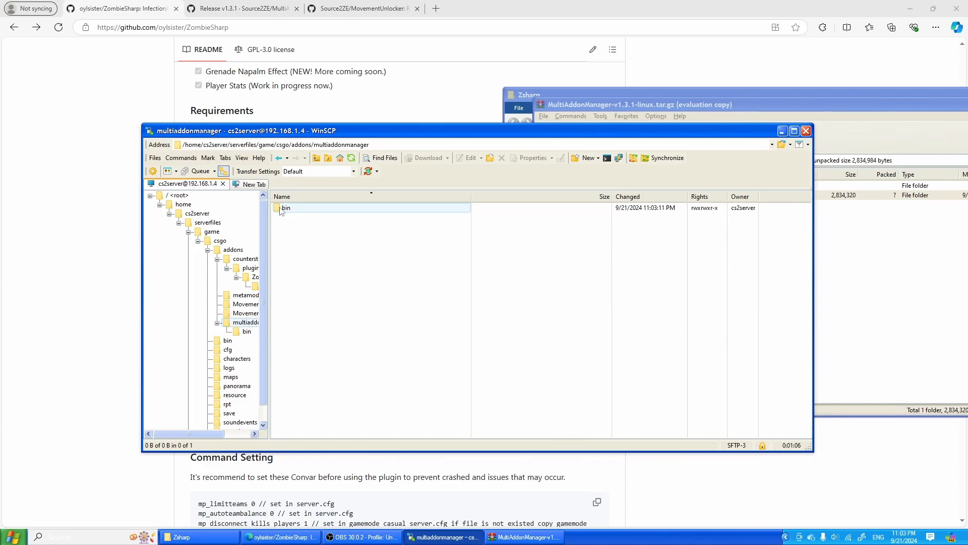
pyautogui.click(236, 250)
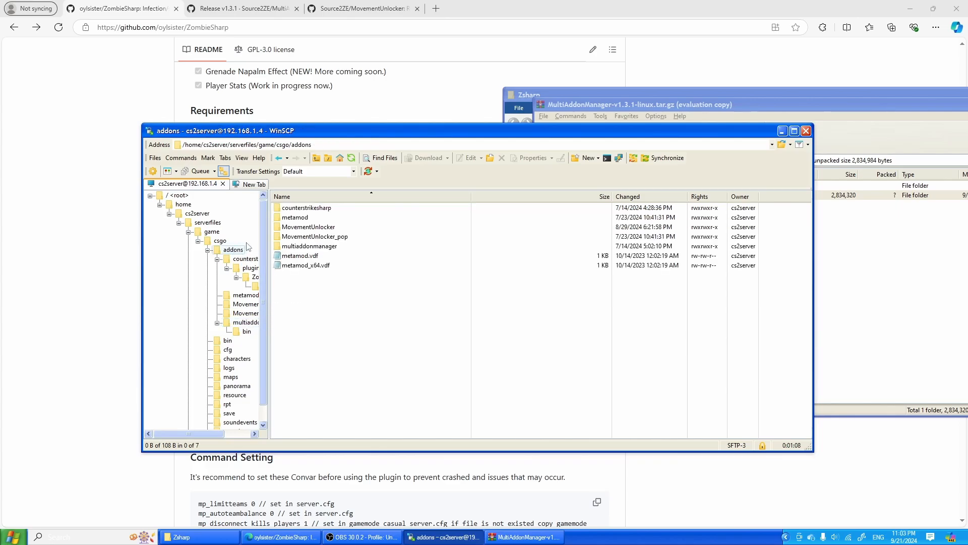
pyautogui.doubleClick(346, 248)
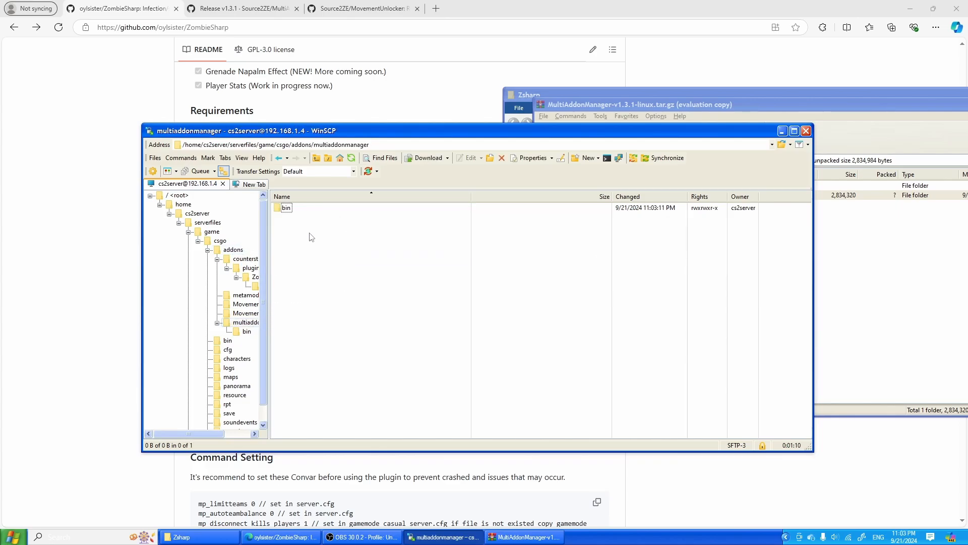
pyautogui.click(254, 298)
pyautogui.doubleClick(367, 247)
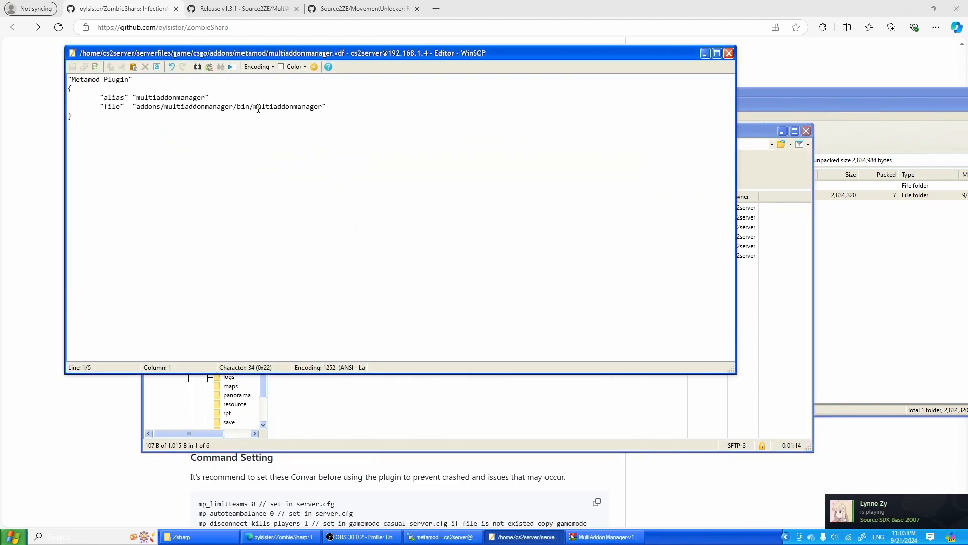
pyautogui.click(800, 260)
pyautogui.click(725, 71)
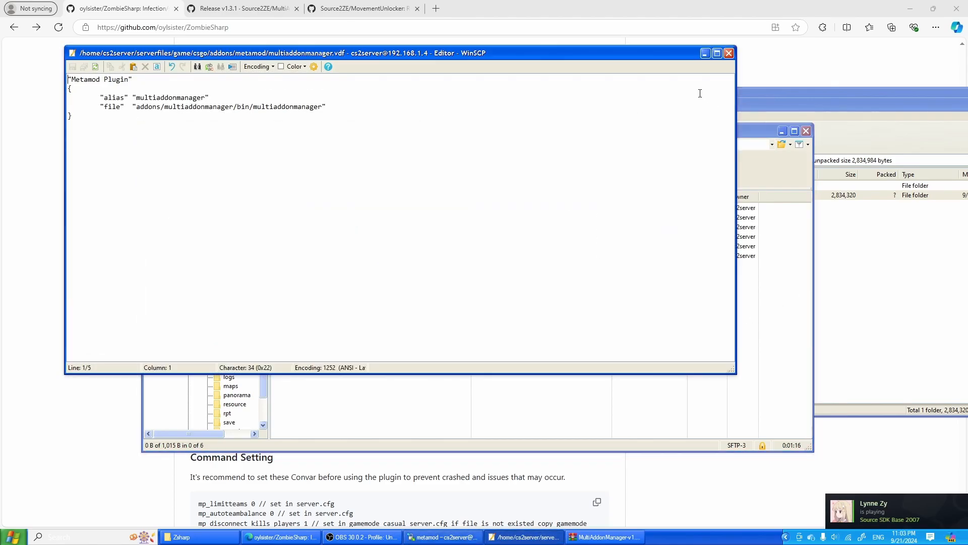
pyautogui.click(731, 55)
# - Close the MultiAddonManager archive and open the MovementUnlocker-v1.3-linux archive from the Zsharp folder, placed so WinSCP's folder tree stays accessible
pyautogui.click(852, 312)
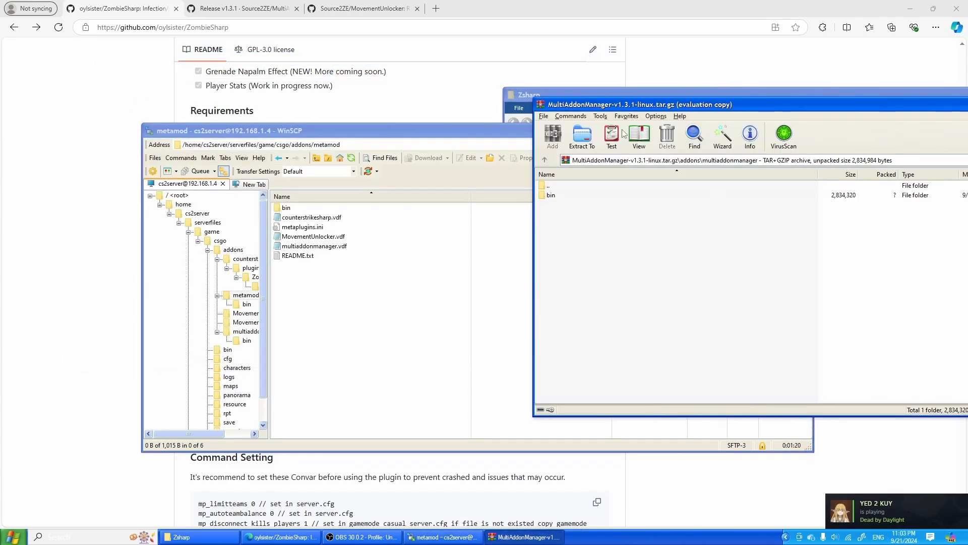
pyautogui.moveTo(663, 103); pyautogui.dragTo(229, 143)
pyautogui.click(814, 144)
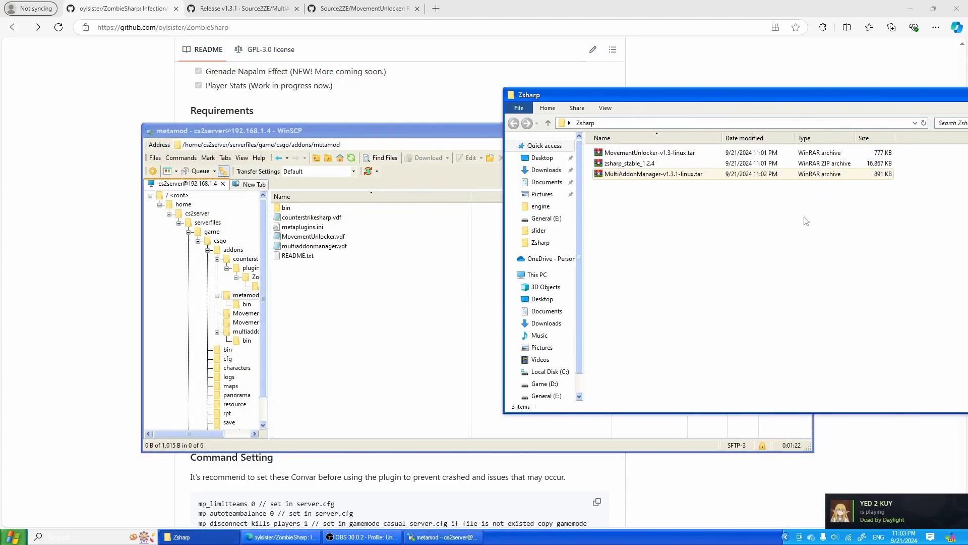
pyautogui.doubleClick(650, 152)
pyautogui.click(527, 285)
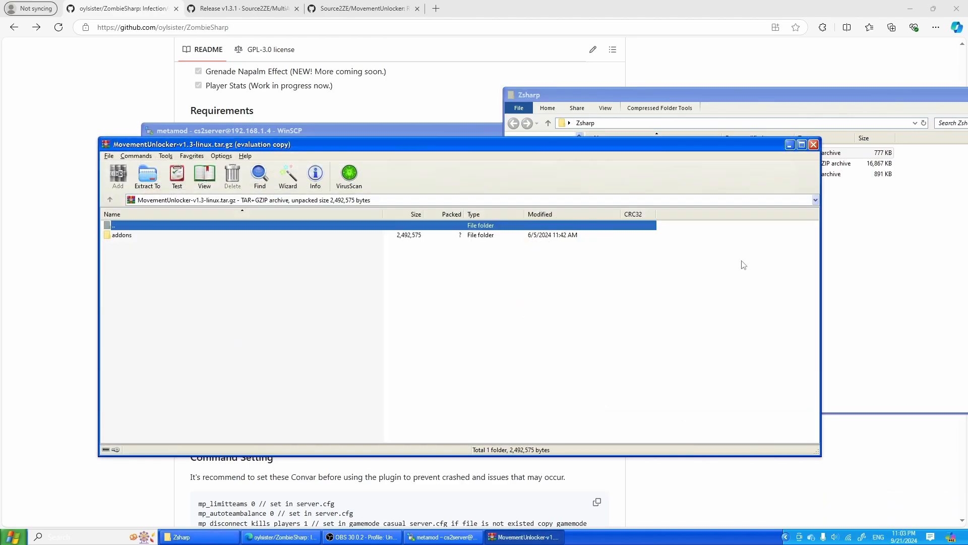
pyautogui.moveTo(249, 144); pyautogui.dragTo(557, 127)
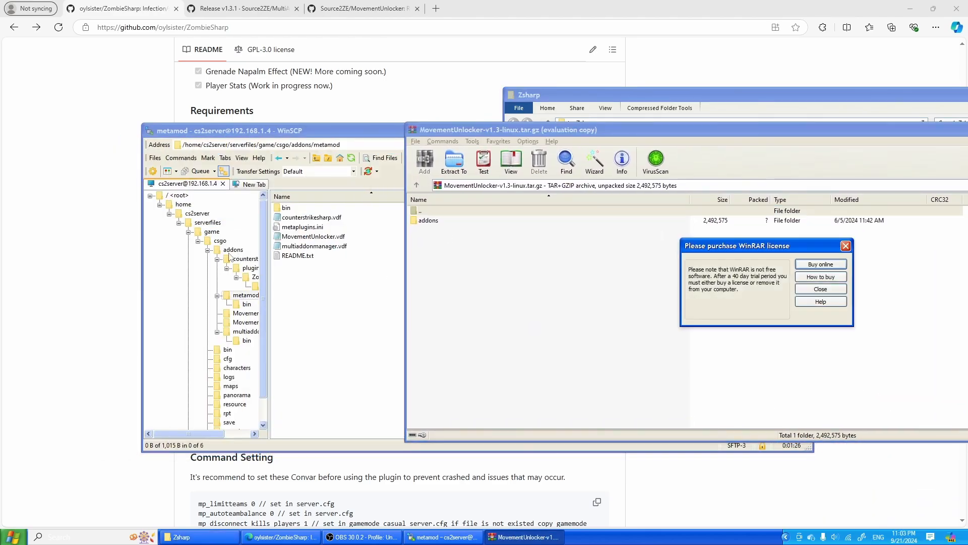
# - Upload the MovementUnlocker archive's addons folder to the server's csgo folder, overwriting the existing MovementUnlocker files
pyautogui.click(211, 246)
pyautogui.click(922, 255)
pyautogui.click(822, 289)
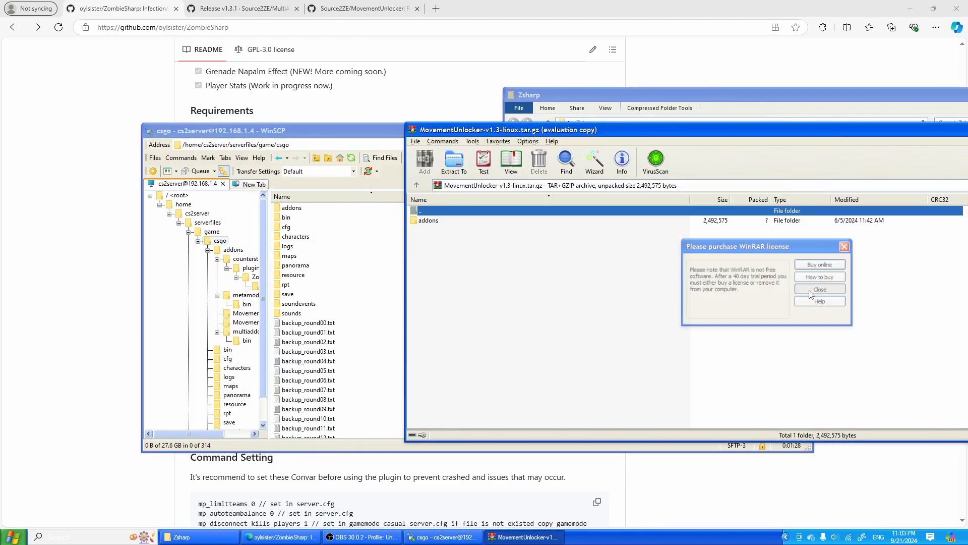
pyautogui.moveTo(445, 222); pyautogui.dragTo(443, 328)
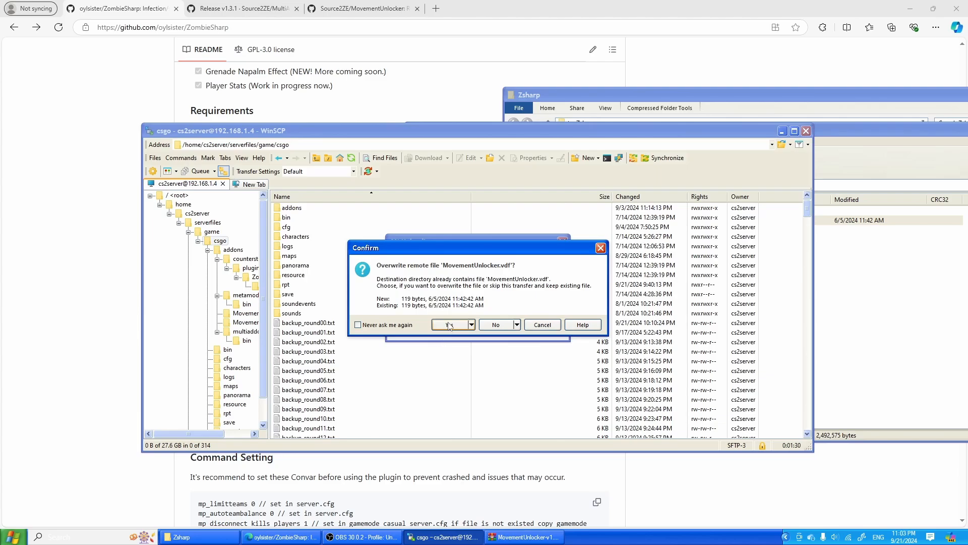
pyautogui.click(450, 326)
pyautogui.click(451, 326)
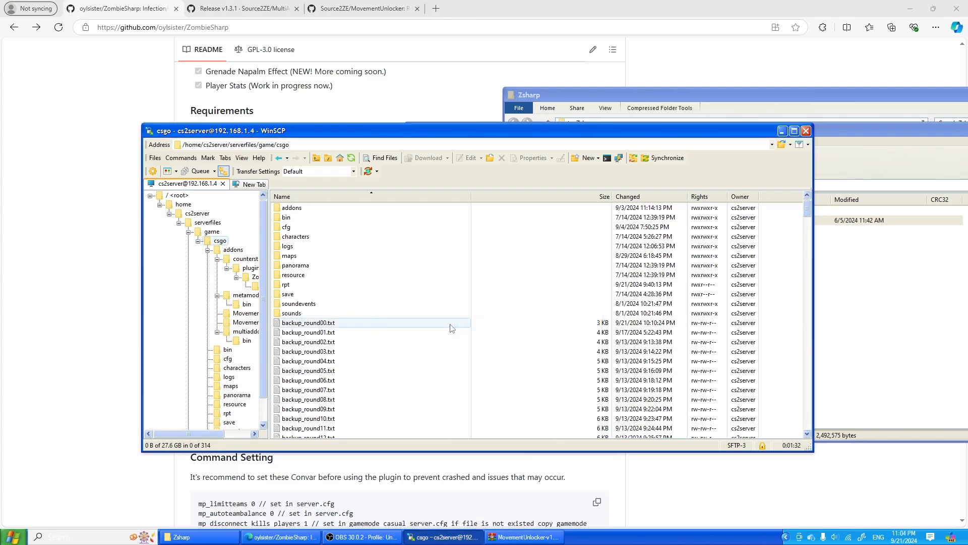
# - Close the MovementUnlocker archive and open zsharp_stable_1.2.4 from the Zsharp folder beside WinSCP's file list
pyautogui.moveTo(847, 130); pyautogui.dragTo(474, 177)
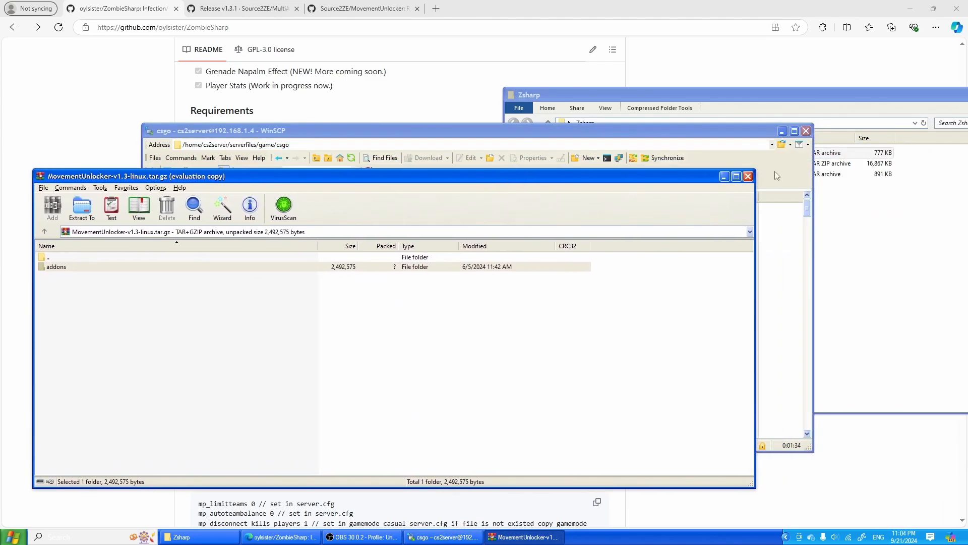
pyautogui.click(748, 176)
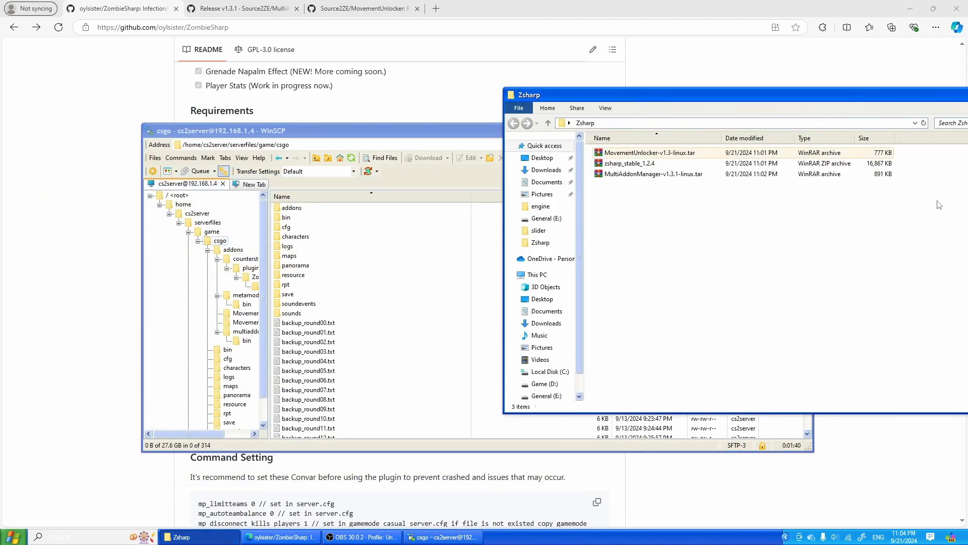
pyautogui.doubleClick(653, 167)
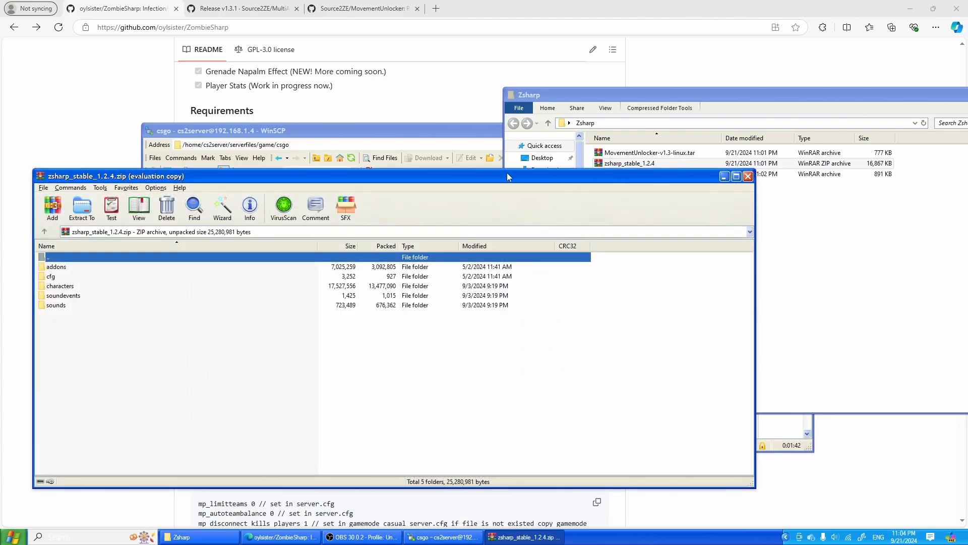
pyautogui.moveTo(506, 172); pyautogui.dragTo(923, 143)
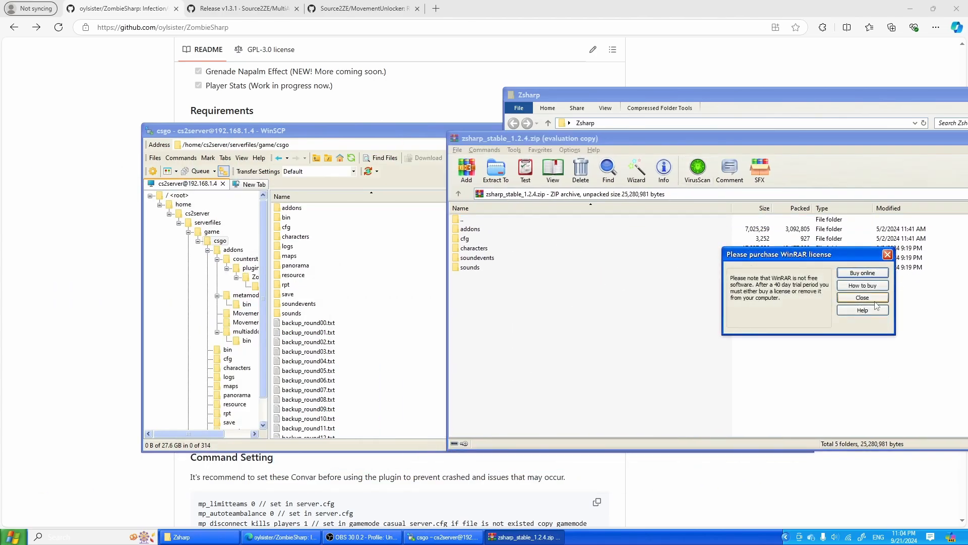
pyautogui.click(876, 305)
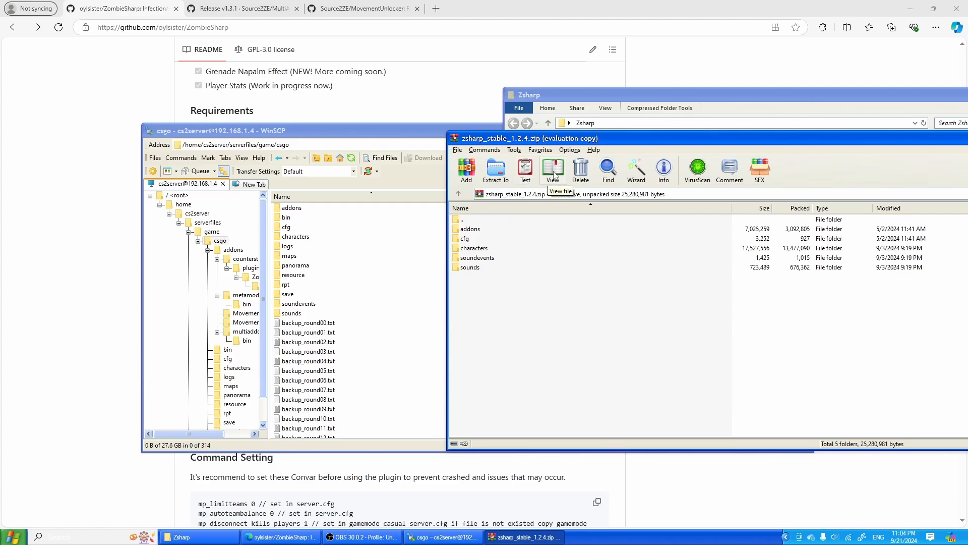
# - Switch to the browser and open YouTube in a new tab
pyautogui.click(436, 8)
pyautogui.write('y')
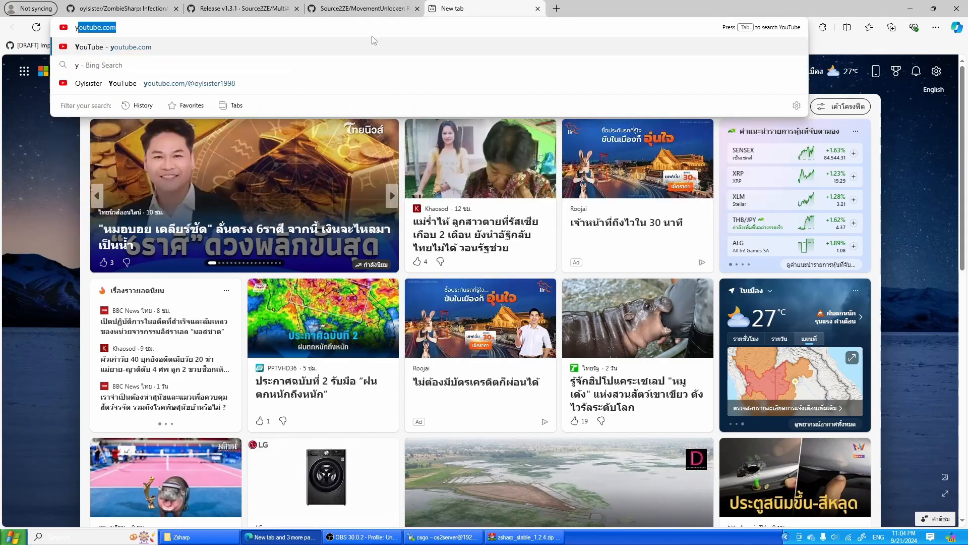
pyautogui.press('Return')
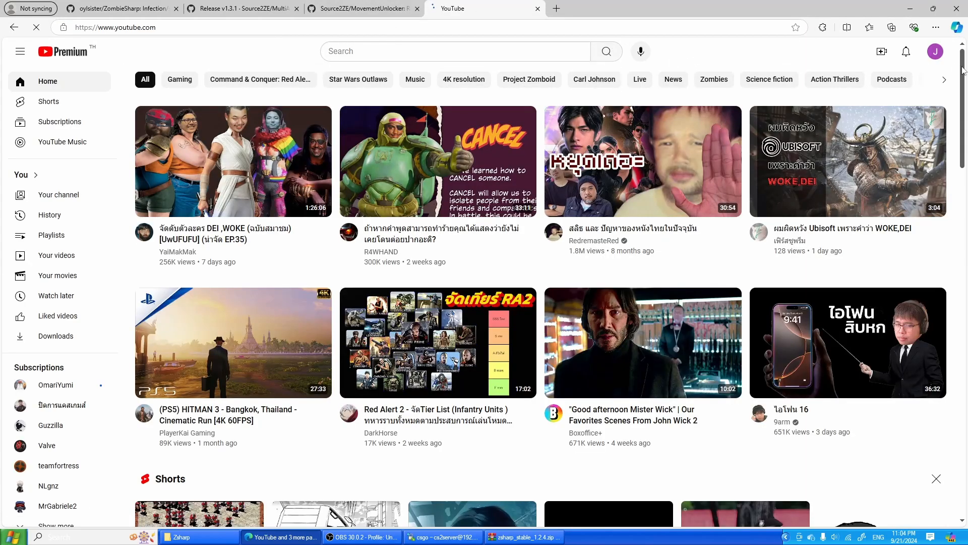
pyautogui.click(936, 52)
# - Search YouTube for Oylsister and open the channel to look through its videos
pyautogui.click(482, 56)
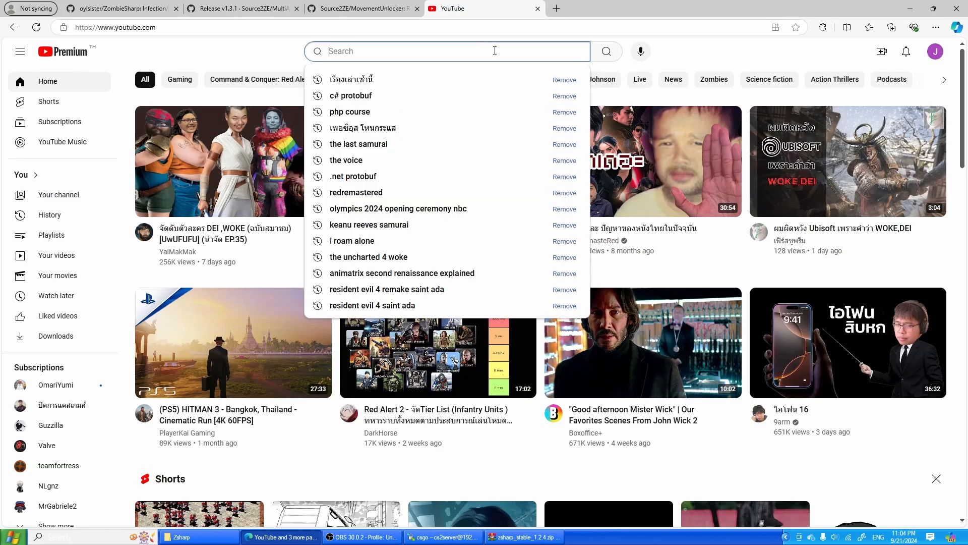
pyautogui.write('Oylsister')
pyautogui.press('Return')
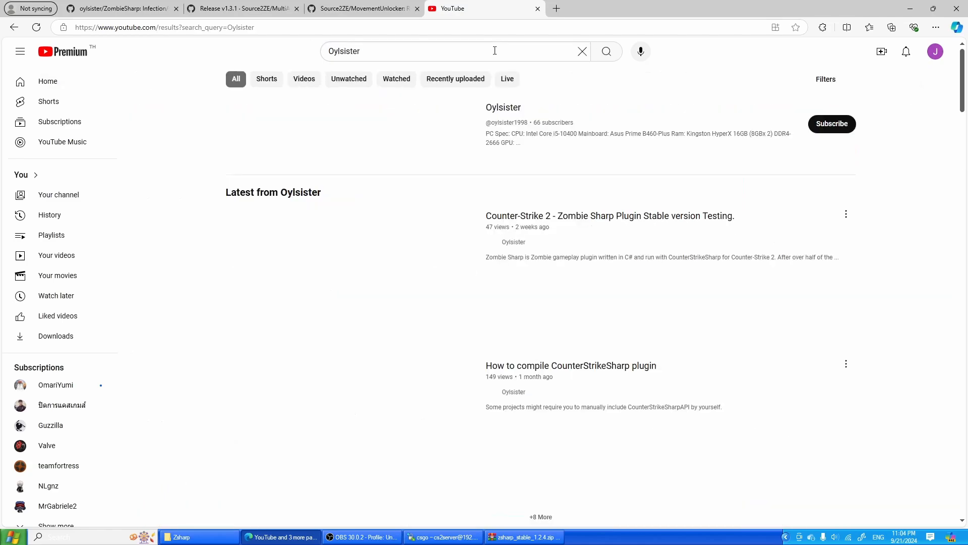
pyautogui.click(518, 111)
pyautogui.scroll(-7, 361, 320)
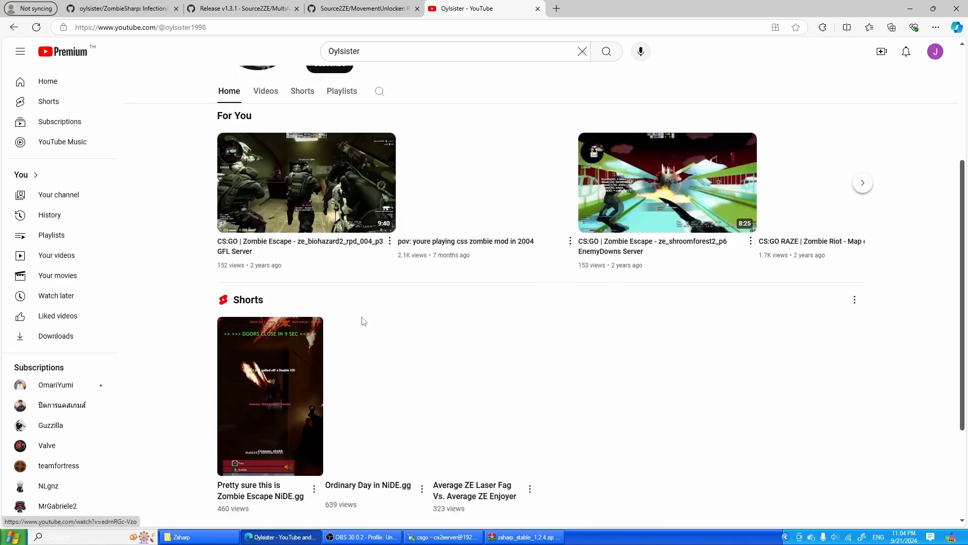
# - Browse the Oylsister channel's uploaded videos for the CS2 workshop upload guide and minimize the browser
pyautogui.scroll(5, 404, 335)
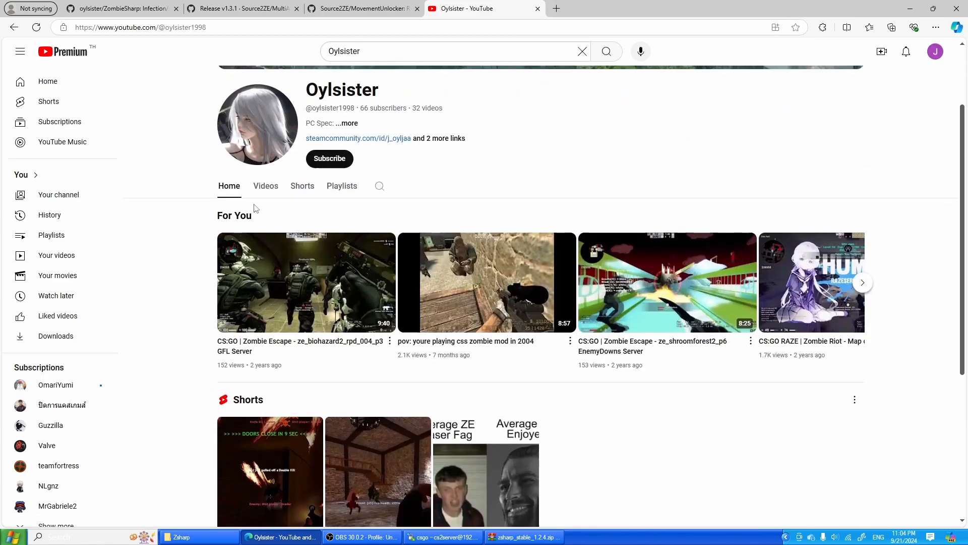
pyautogui.click(266, 186)
pyautogui.scroll(-3, 576, 370)
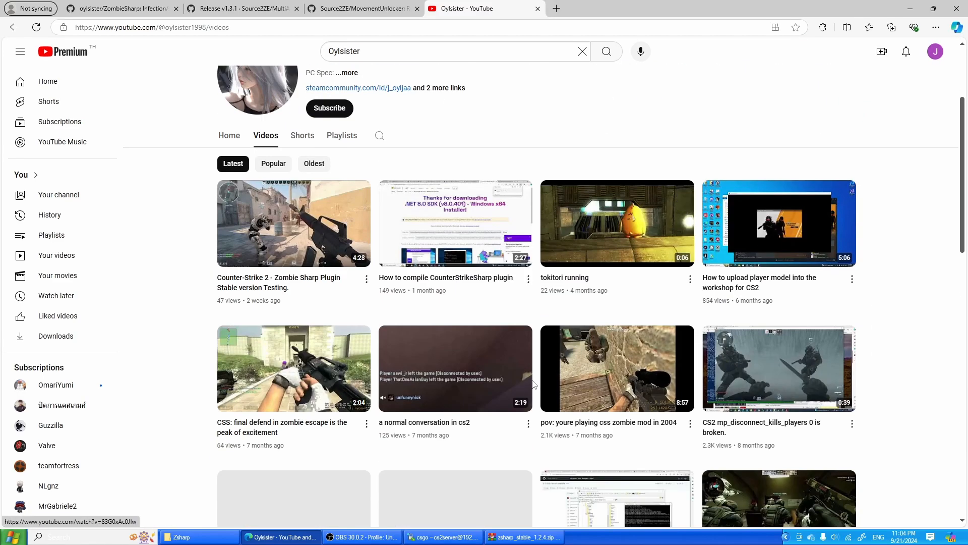
pyautogui.scroll(-1, 630, 403)
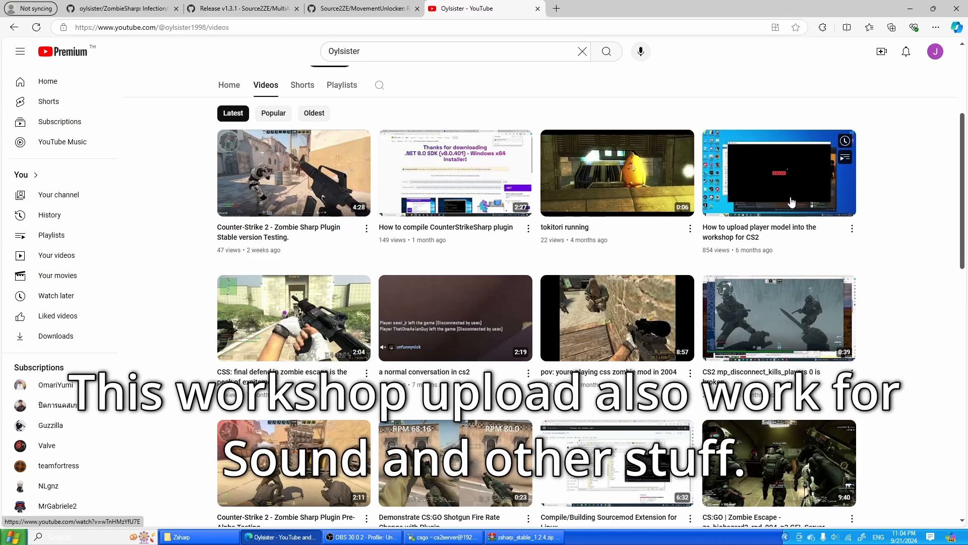
pyautogui.click(909, 9)
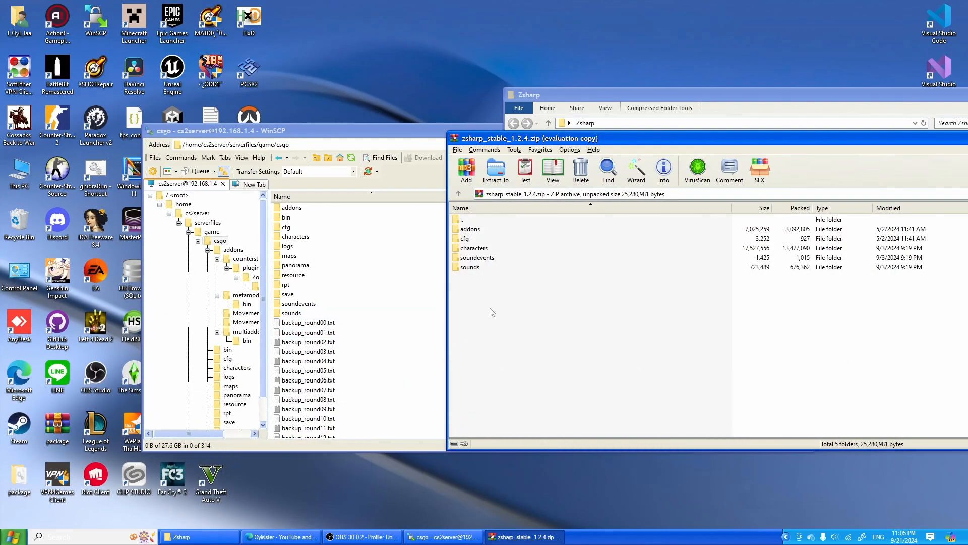
# - Look through the soundevents and sounds/zr folders inside the zsharp_stable_1.2.4 archive
pyautogui.doubleClick(493, 260)
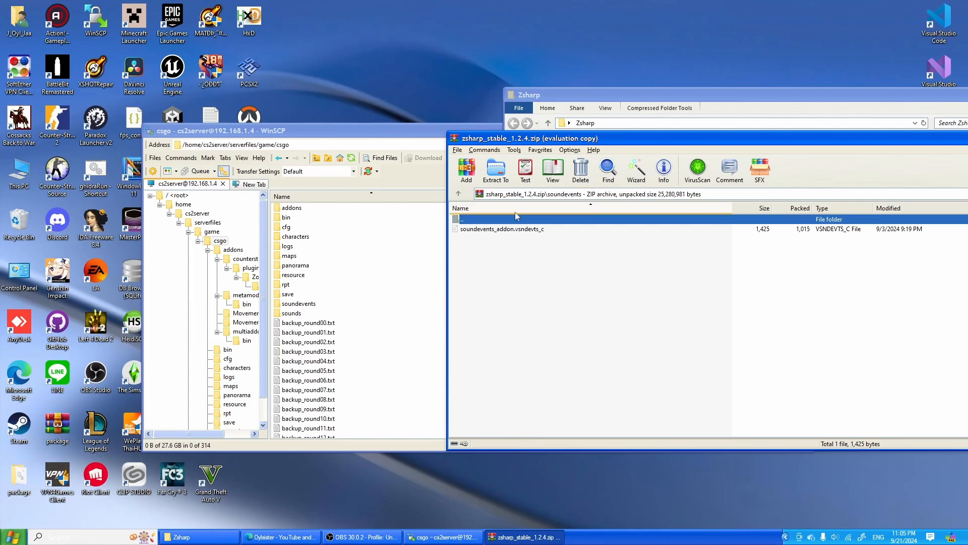
pyautogui.press('BackSpace')
pyautogui.click(502, 269)
pyautogui.doubleClick(503, 271)
pyautogui.doubleClick(510, 229)
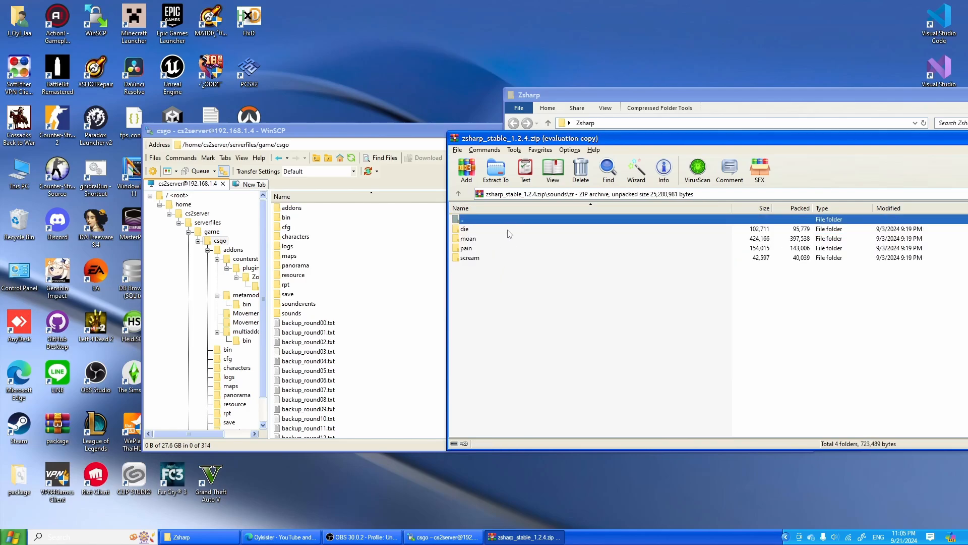
pyautogui.click(497, 298)
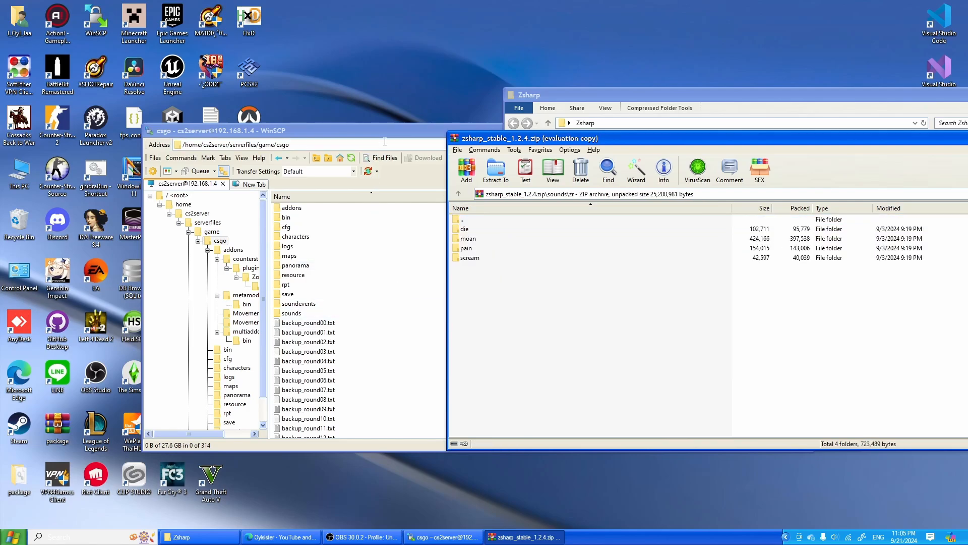
# - Move the WinSCP window away from the archive window and narrow it so both file lists sit side by side
pyautogui.moveTo(394, 132); pyautogui.dragTo(251, 120)
pyautogui.moveTo(670, 259); pyautogui.dragTo(541, 259)
pyautogui.click(587, 301)
# - Upload the archive's characters, soundevents and sounds folders to the server's csgo folder, skipping all files that already exist there
pyautogui.click(479, 223)
pyautogui.doubleClick(479, 221)
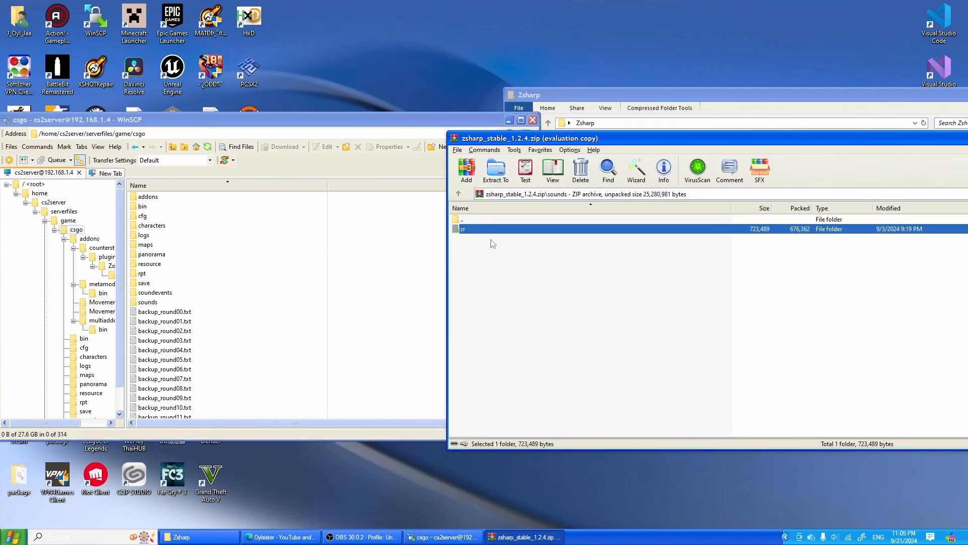
pyautogui.doubleClick(492, 219)
pyautogui.moveTo(519, 320); pyautogui.dragTo(491, 250)
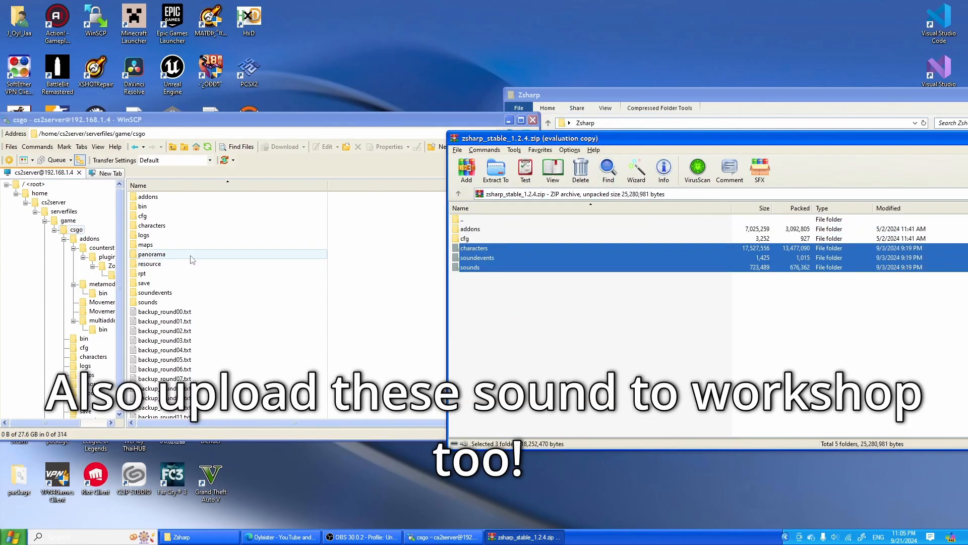
pyautogui.moveTo(403, 306); pyautogui.dragTo(311, 356)
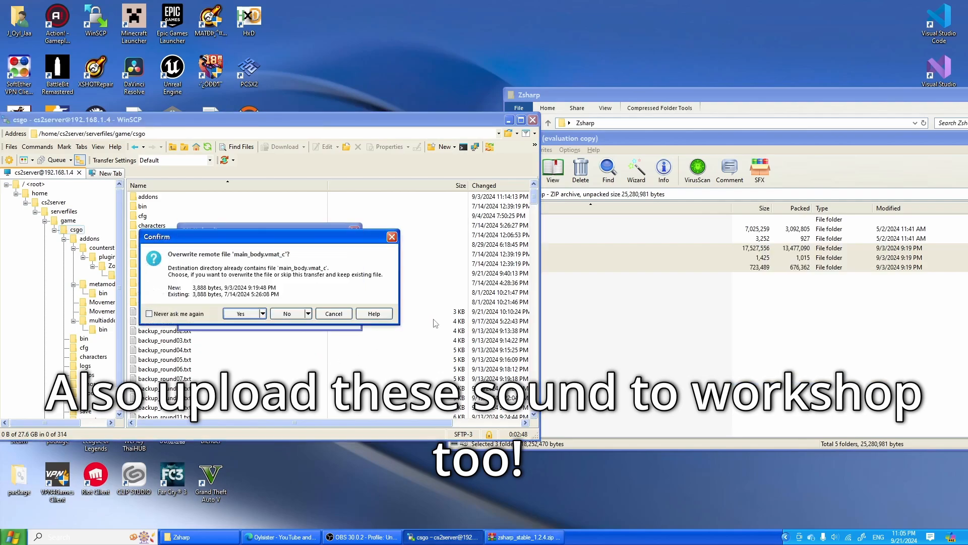
pyautogui.click(308, 314)
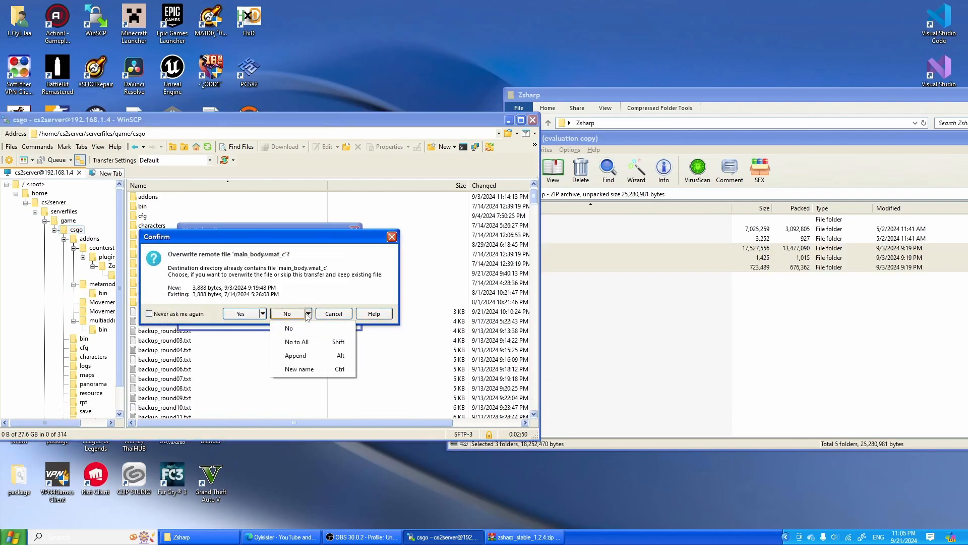
pyautogui.click(313, 341)
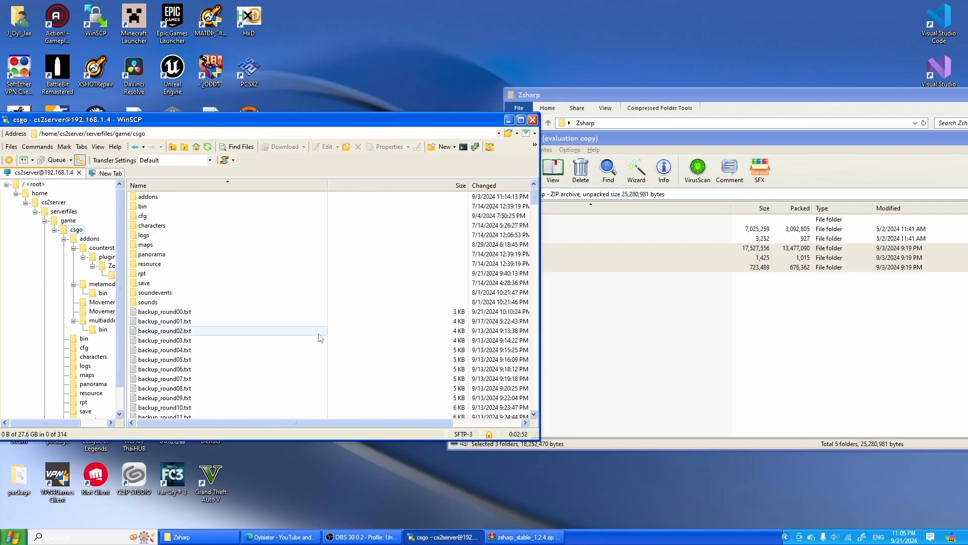
# - Open the addons/counterstrikesharp folder both in the archive and on the server to compare their contents
pyautogui.click(813, 328)
pyautogui.doubleClick(551, 229)
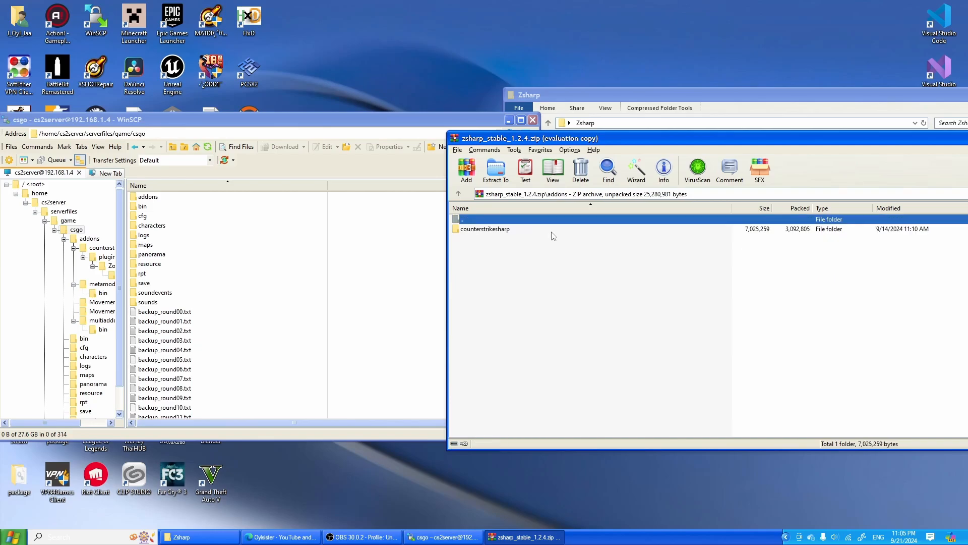
pyautogui.click(208, 199)
pyautogui.doubleClick(210, 200)
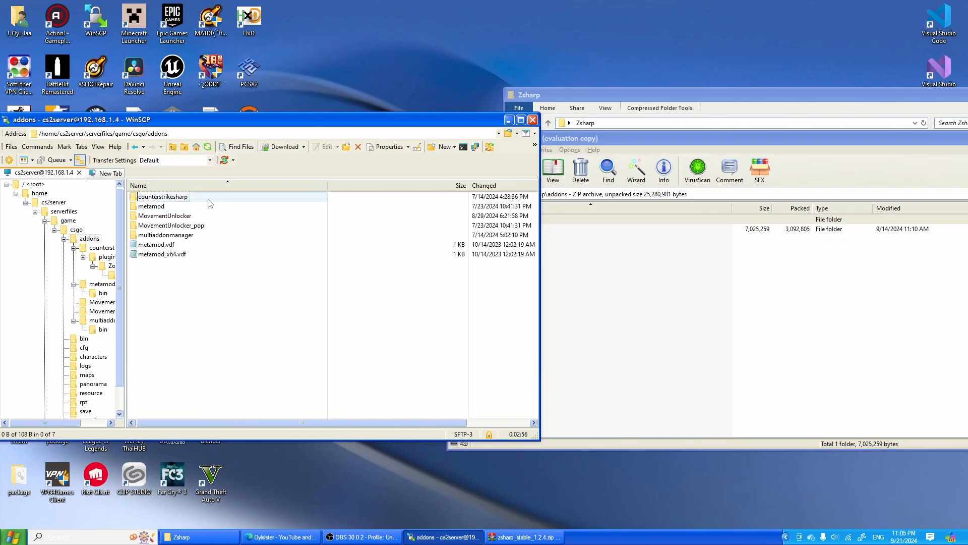
pyautogui.doubleClick(210, 199)
pyautogui.click(551, 249)
pyautogui.doubleClick(507, 230)
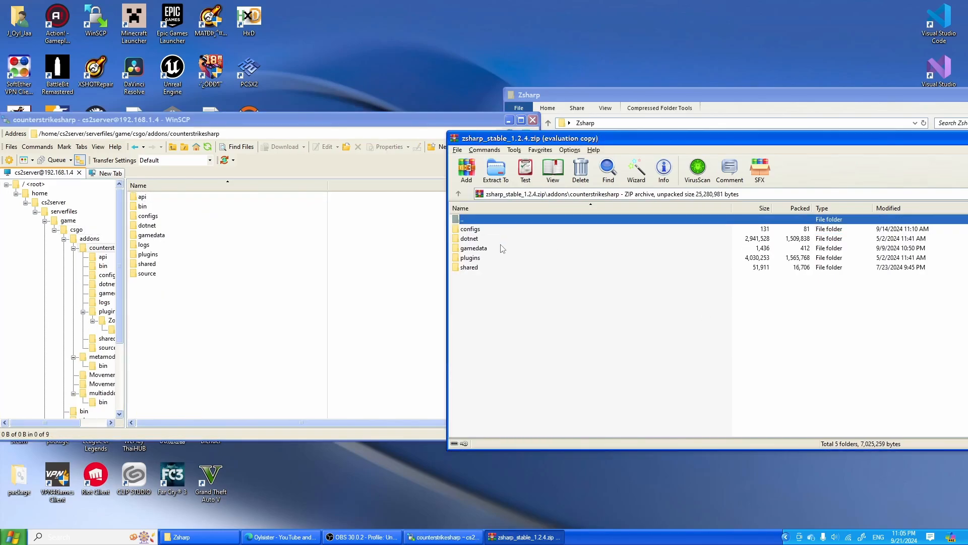
# - Look through the archive's counterstrikesharp subfolders, checking what plugins and shared contain
pyautogui.moveTo(512, 311); pyautogui.dragTo(479, 226)
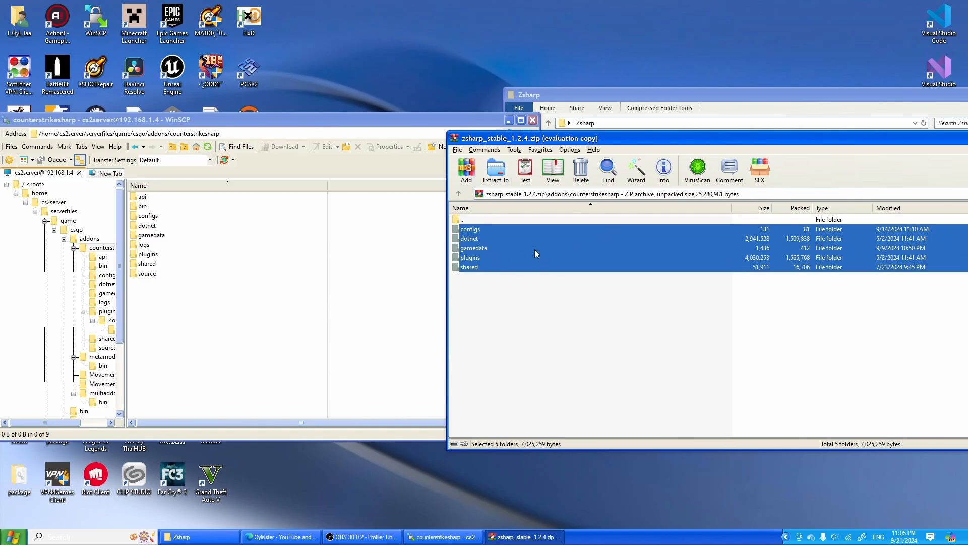
pyautogui.click(507, 328)
pyautogui.click(483, 259)
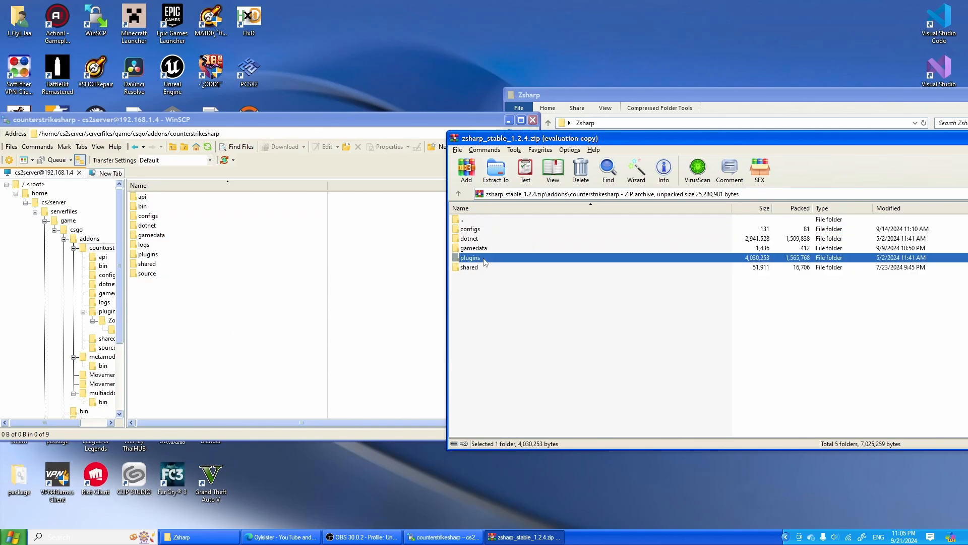
pyautogui.doubleClick(483, 259)
pyautogui.doubleClick(507, 229)
pyautogui.doubleClick(505, 221)
pyautogui.doubleClick(507, 222)
pyautogui.doubleClick(491, 268)
pyautogui.doubleClick(517, 222)
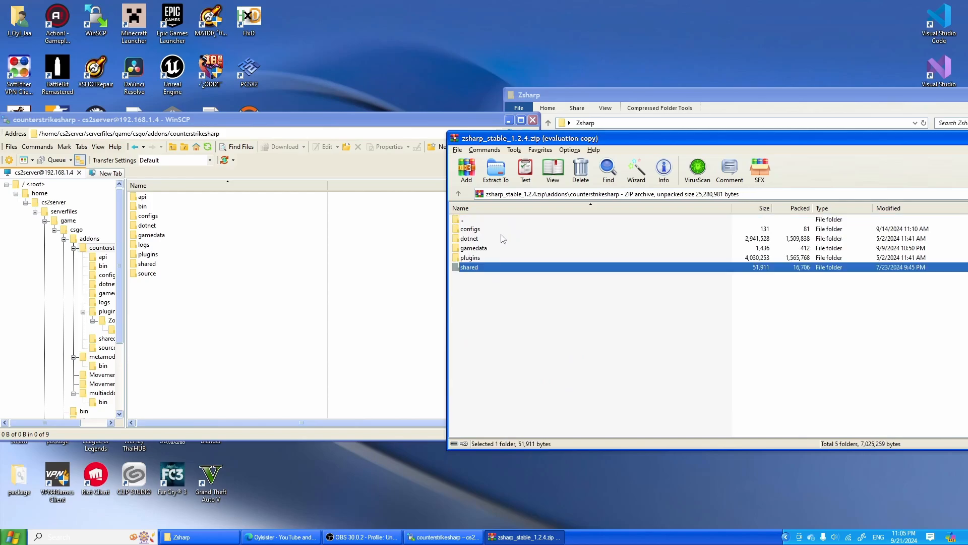
# - Inspect the archive's configs/zombiesharp folder with database.json and return to the archive root
pyautogui.doubleClick(504, 230)
pyautogui.doubleClick(507, 229)
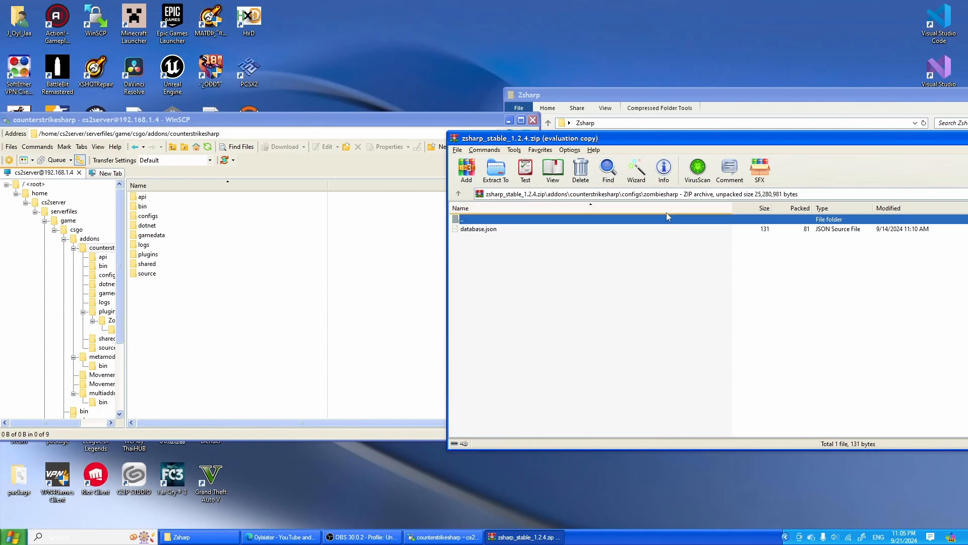
pyautogui.doubleClick(627, 220)
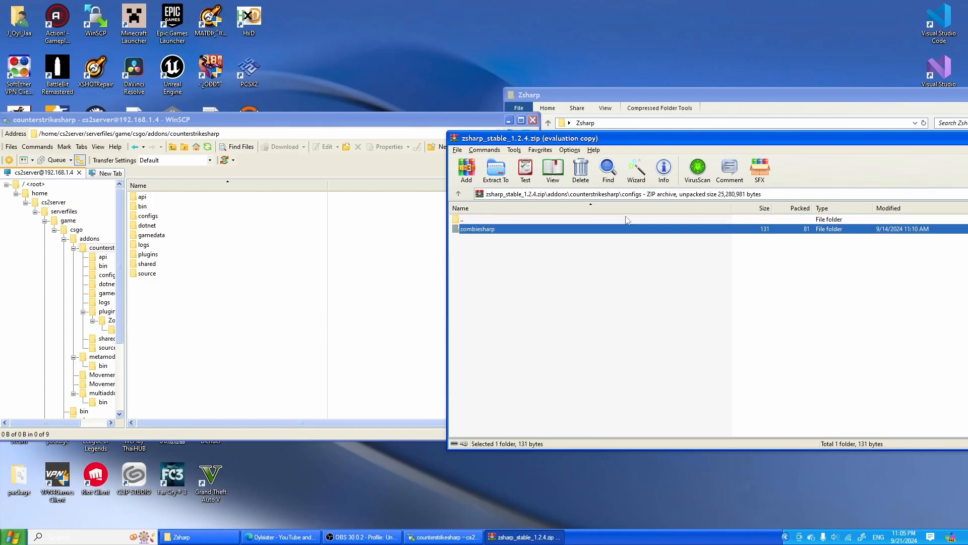
pyautogui.click(624, 222)
pyautogui.doubleClick(621, 221)
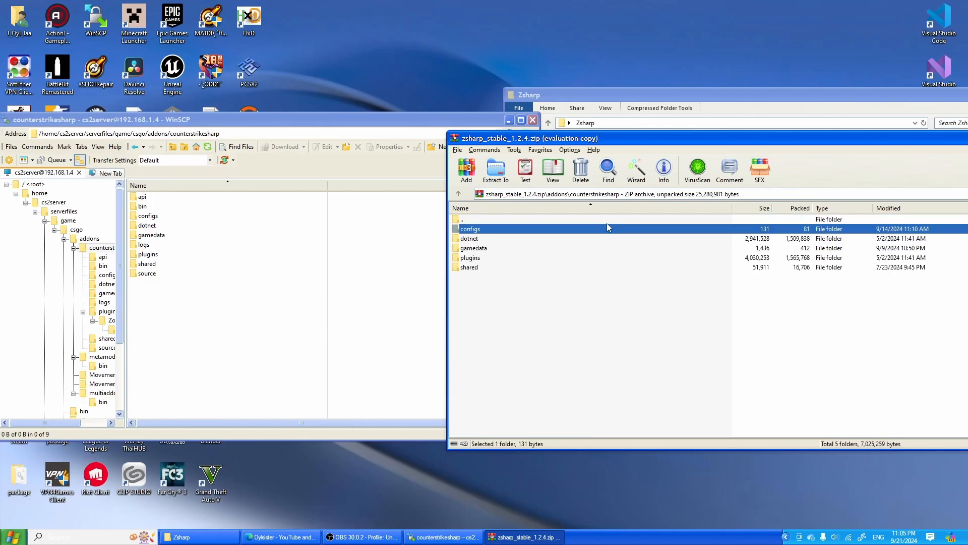
pyautogui.doubleClick(558, 222)
pyautogui.doubleClick(558, 222)
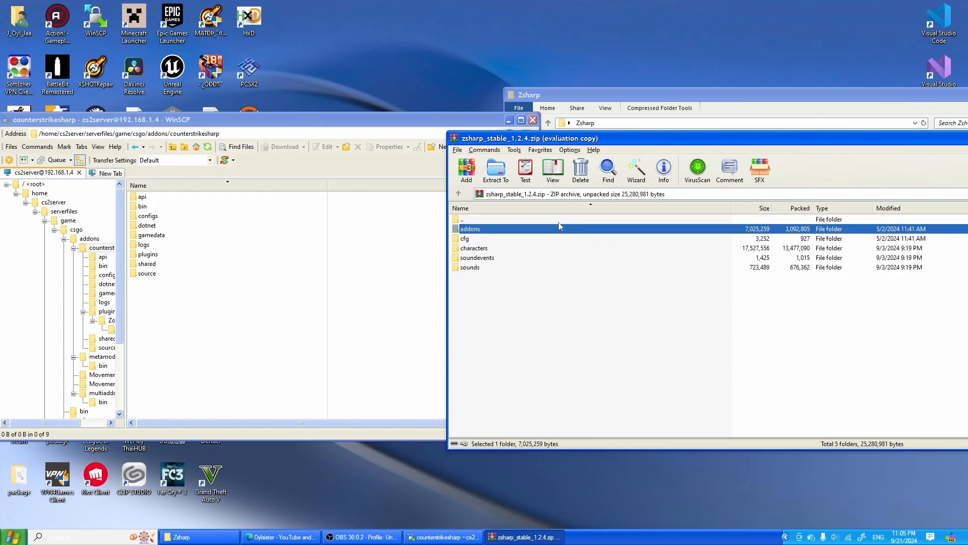
# - Open zombiesharp.cfg from the archive's cfg/zombiesharp folder and read its settings through to the end
pyautogui.doubleClick(544, 238)
pyautogui.doubleClick(543, 228)
pyautogui.doubleClick(543, 228)
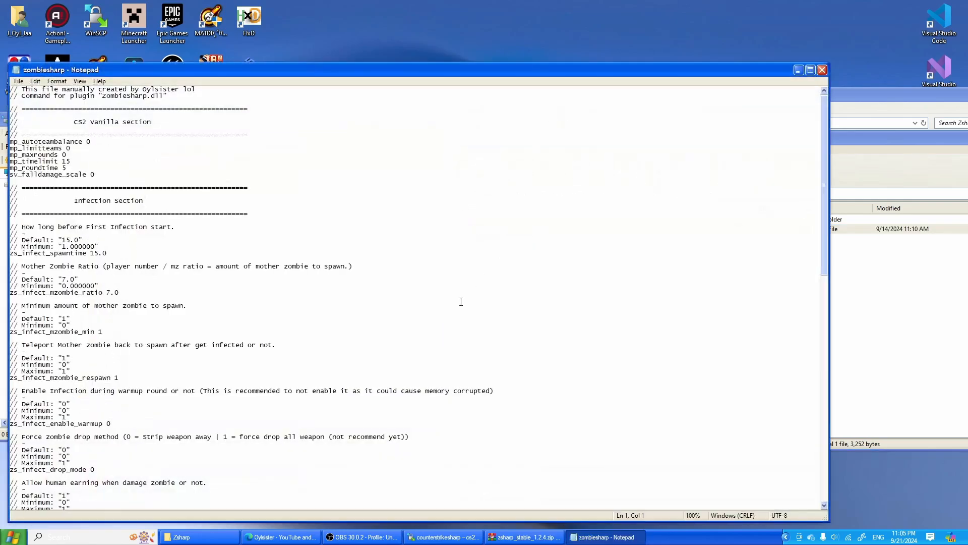
pyautogui.moveTo(140, 69); pyautogui.dragTo(368, 51)
pyautogui.scroll(-13, 369, 356)
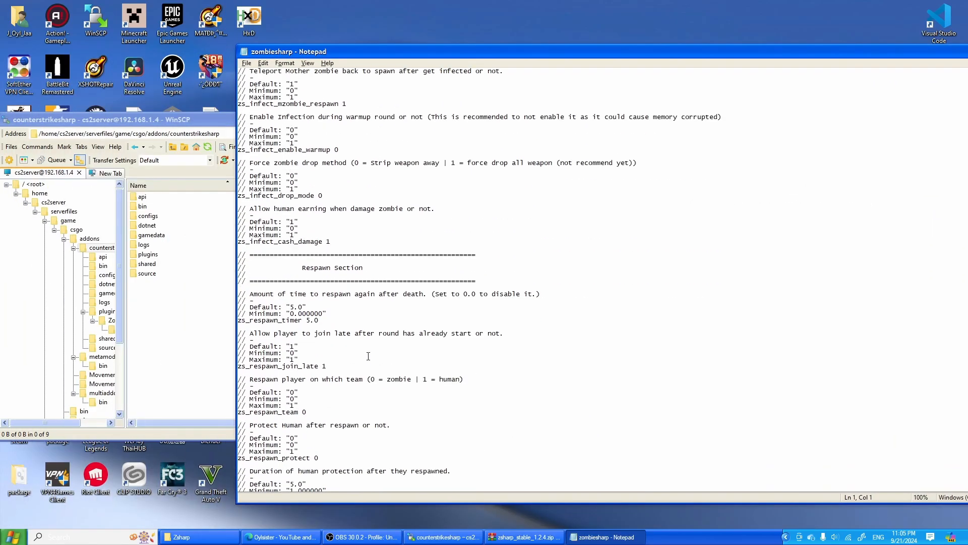
pyautogui.scroll(-14, 368, 356)
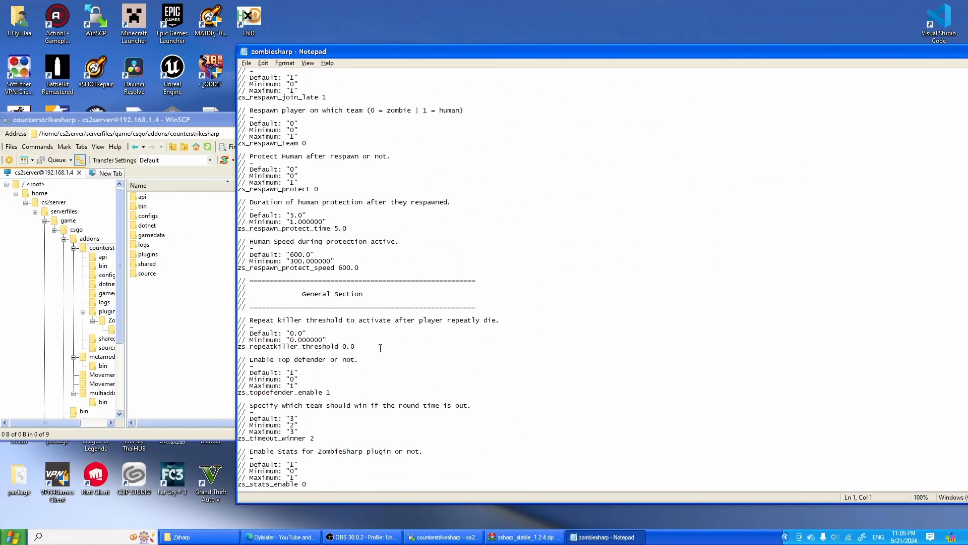
# - Narrow the Notepad window beside the archive and review the general, respawn and infection settings in zombiesharp.cfg
pyautogui.moveTo(668, 57); pyautogui.dragTo(543, 40)
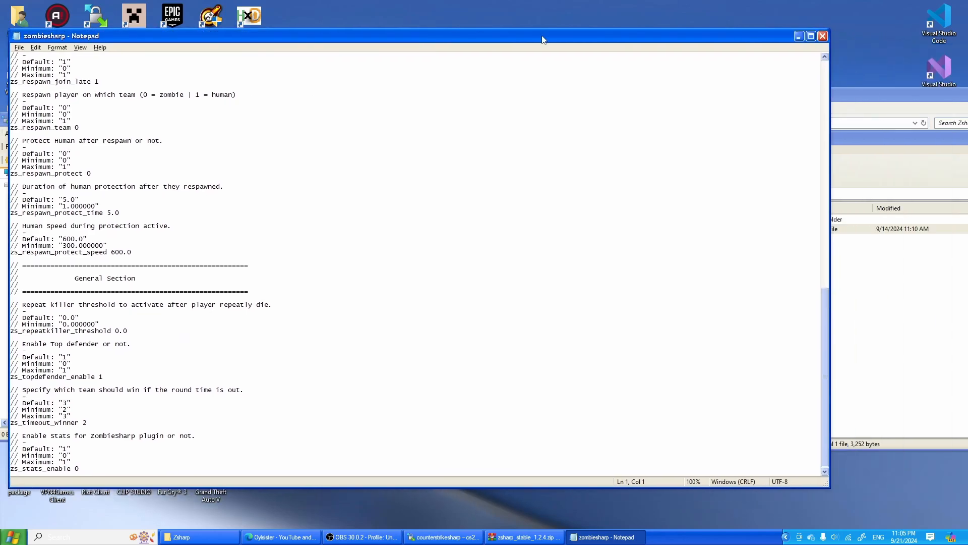
pyautogui.moveTo(831, 111); pyautogui.dragTo(422, 110)
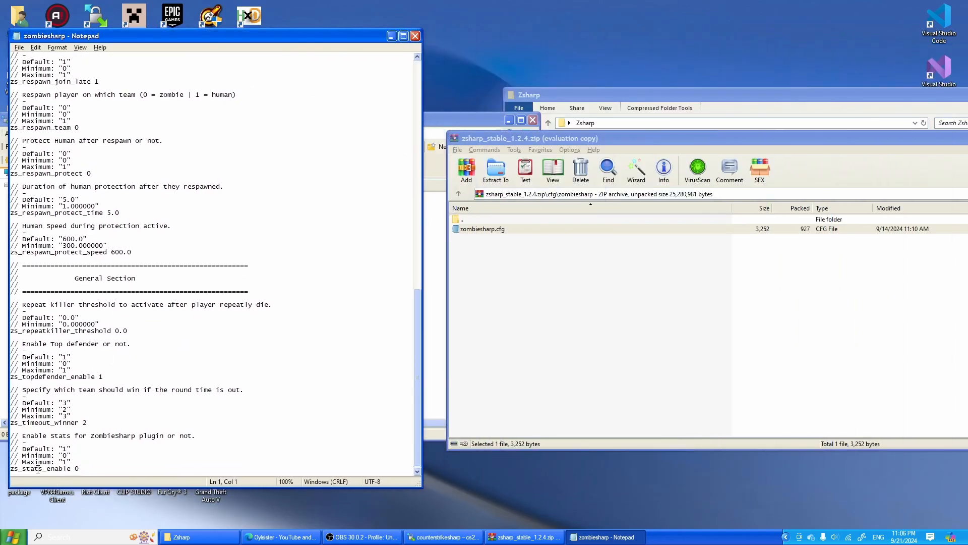
pyautogui.scroll(19, 79, 465)
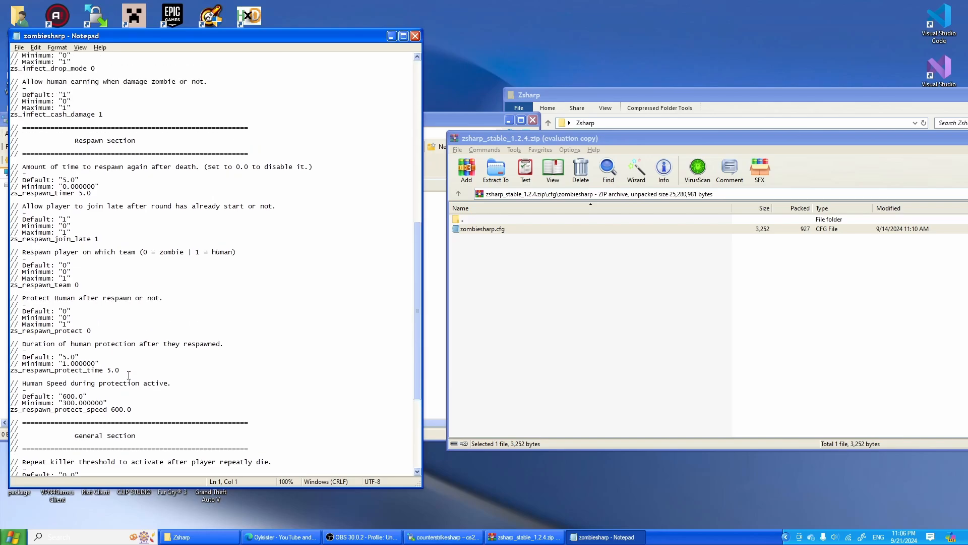
pyautogui.scroll(5, 199, 335)
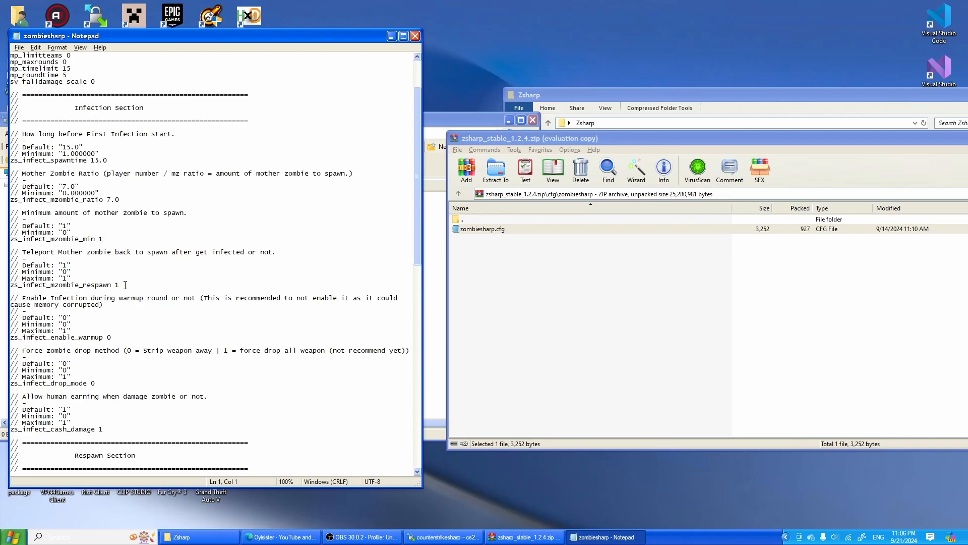
pyautogui.click(121, 286)
pyautogui.scroll(-16, 166, 263)
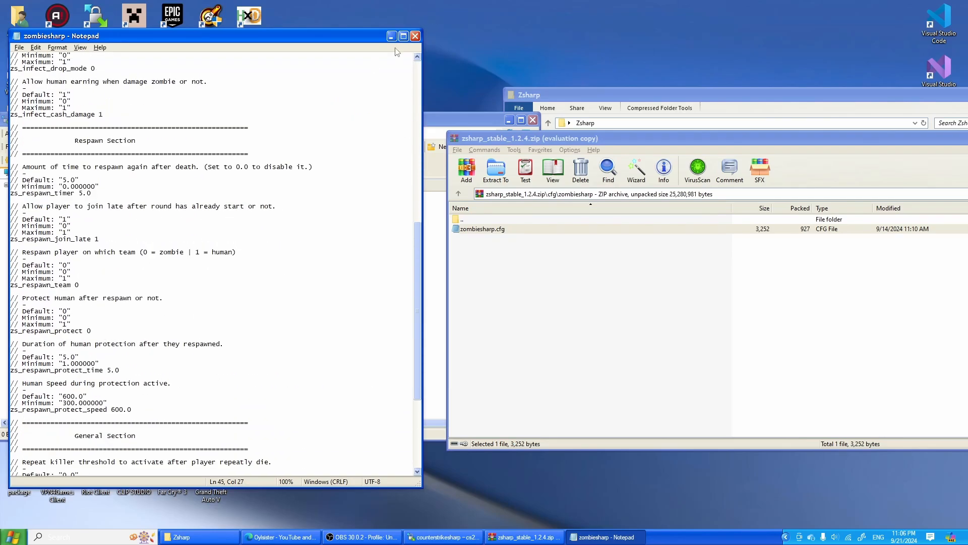
# - Close the zombiesharp.cfg file and go back to the archive's root folder
pyautogui.click(415, 36)
pyautogui.doubleClick(492, 219)
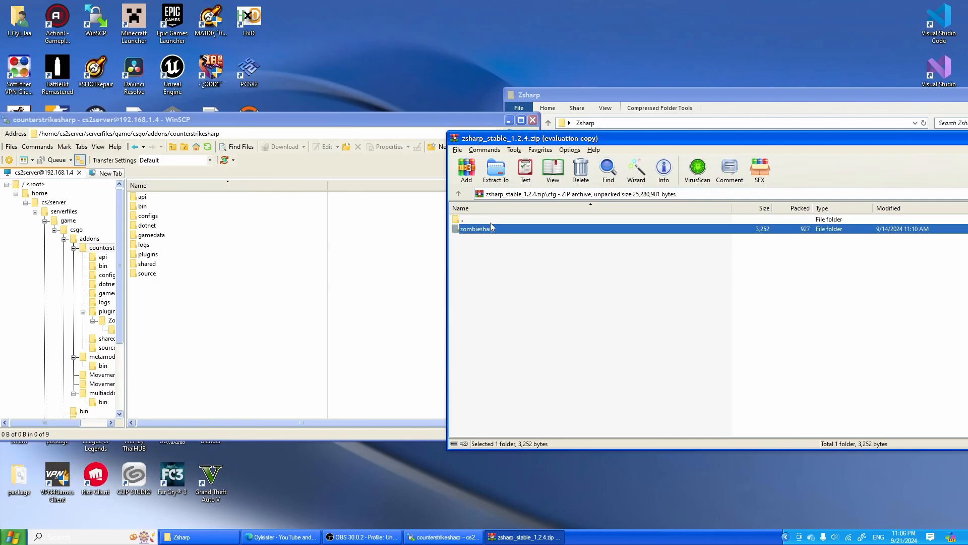
pyautogui.doubleClick(491, 222)
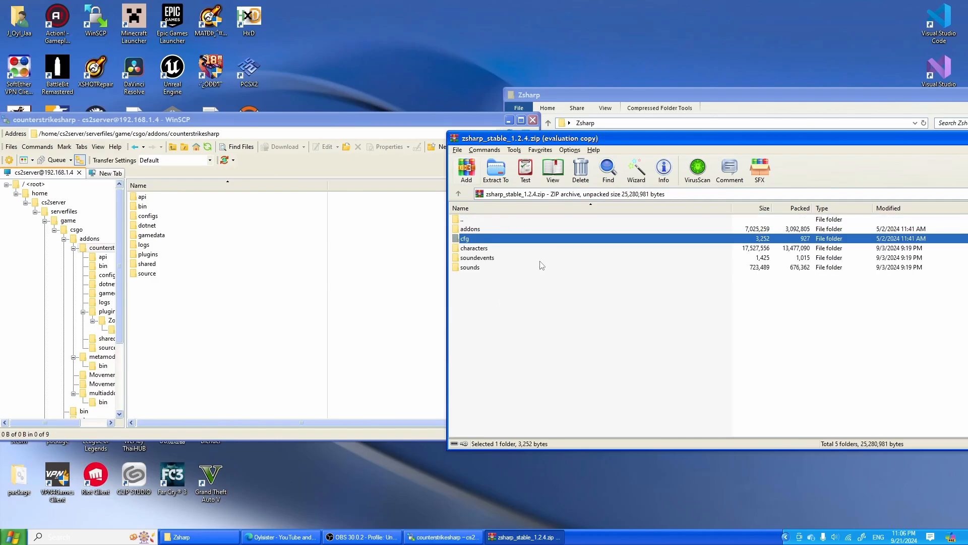
# - Return the server's file list to the csgo folder and close the zsharp_stable_1.2.4 archive
pyautogui.click(76, 229)
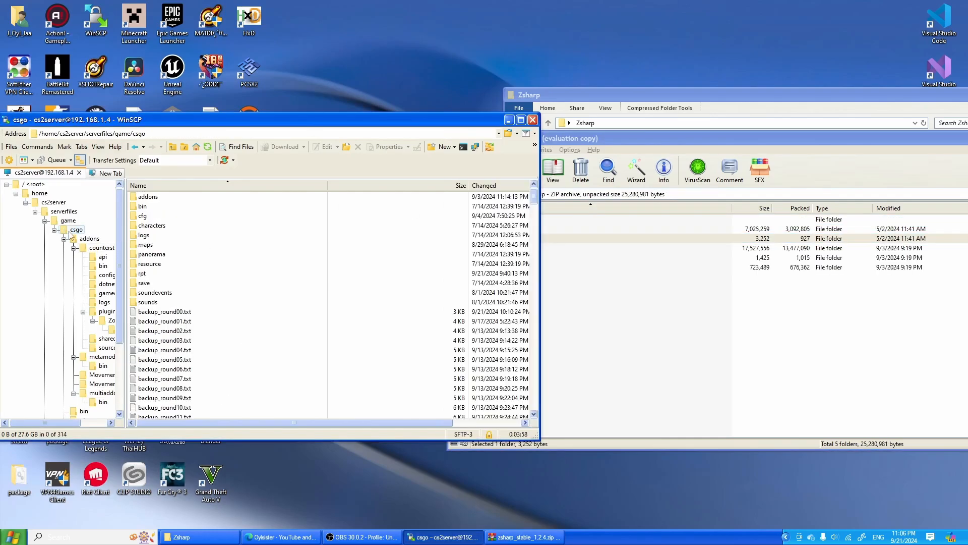
pyautogui.click(706, 310)
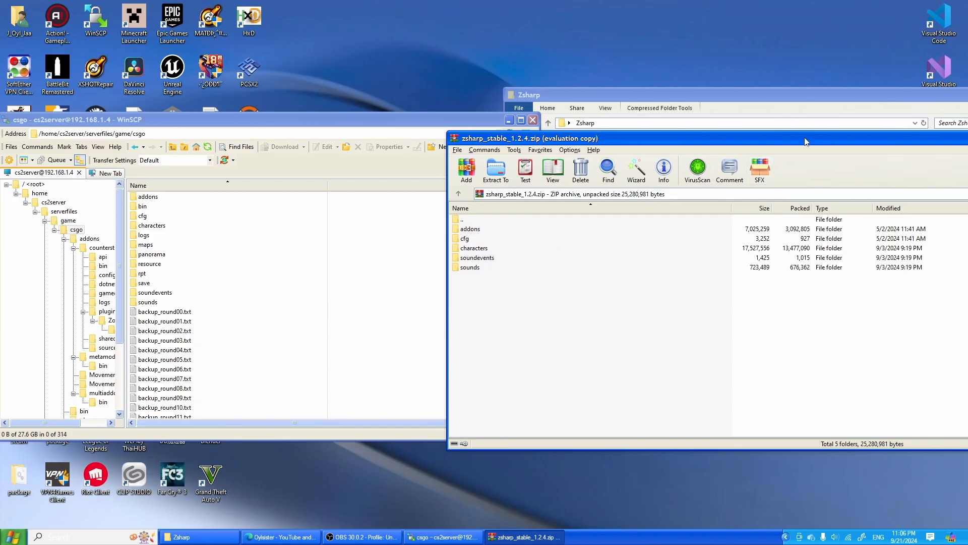
pyautogui.moveTo(805, 138); pyautogui.dragTo(488, 226)
pyautogui.click(845, 228)
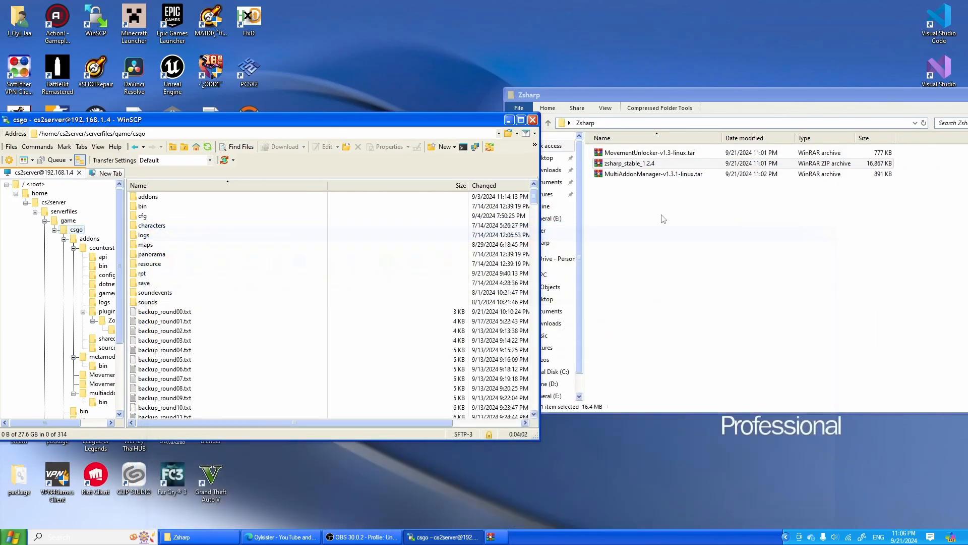
# - Open playerclasses.json from the server's addons/counterstrikesharp/plugins/ZombieSharp folder and examine the start of its human_default class
pyautogui.doubleClick(167, 196)
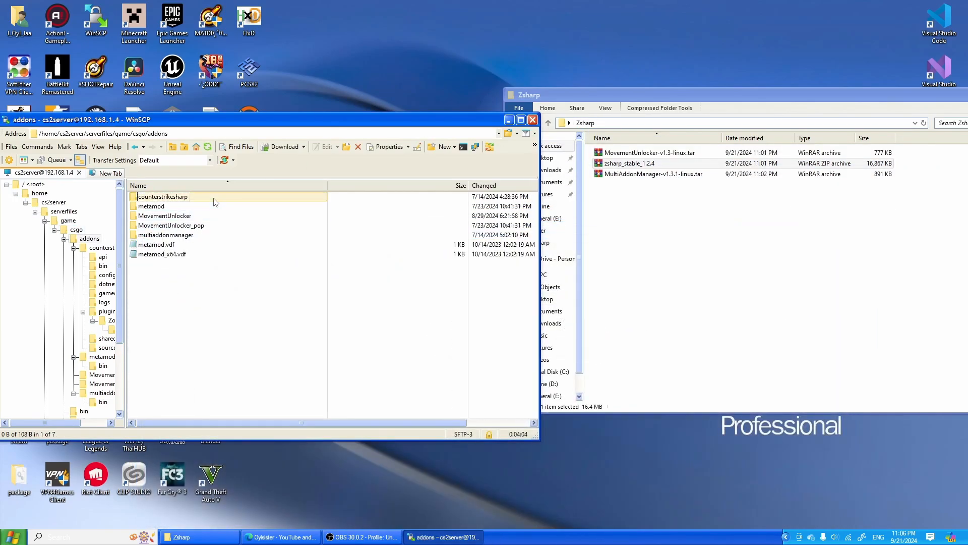
pyautogui.doubleClick(217, 198)
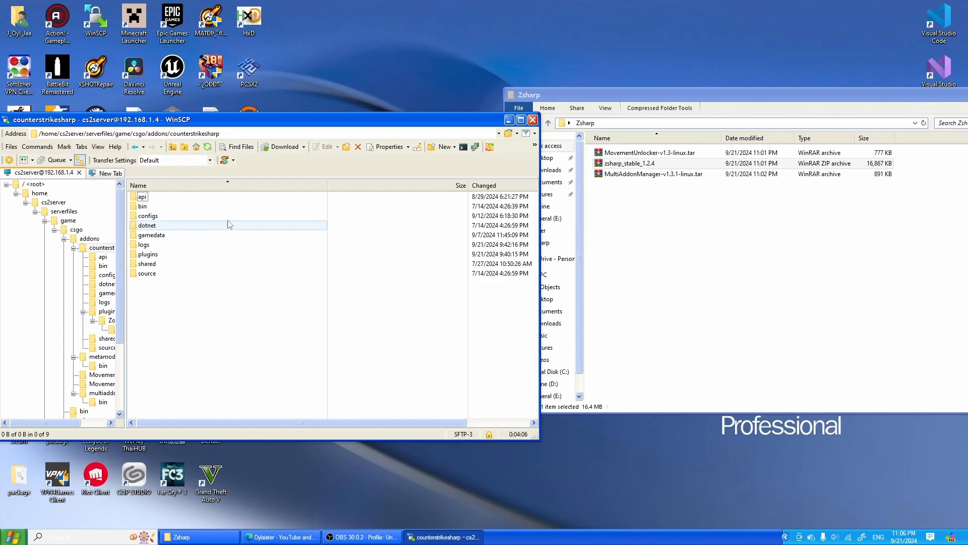
pyautogui.doubleClick(216, 254)
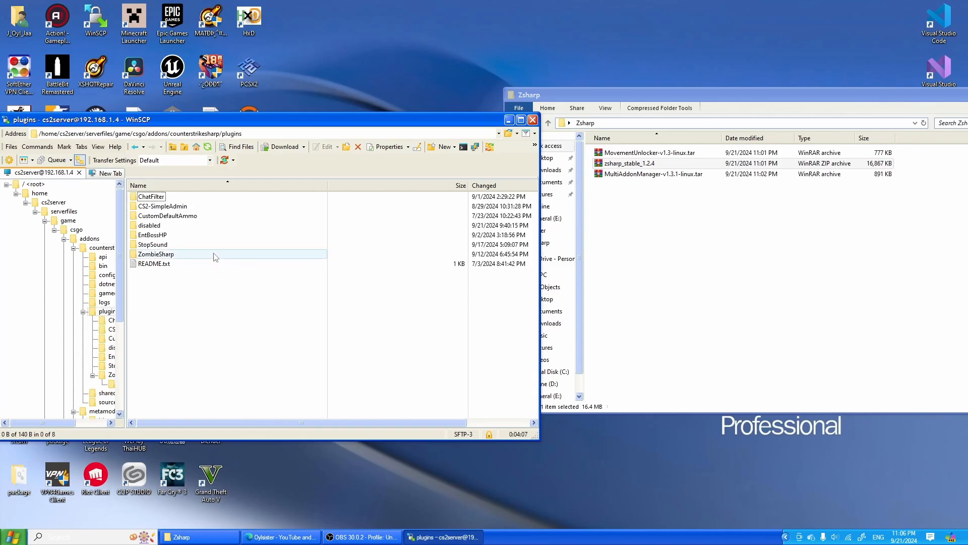
pyautogui.doubleClick(188, 254)
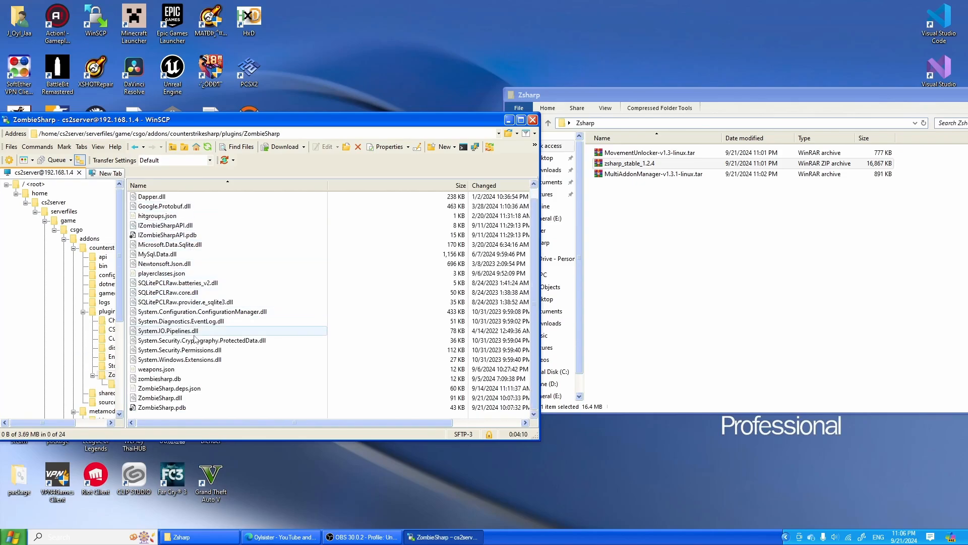
pyautogui.doubleClick(162, 272)
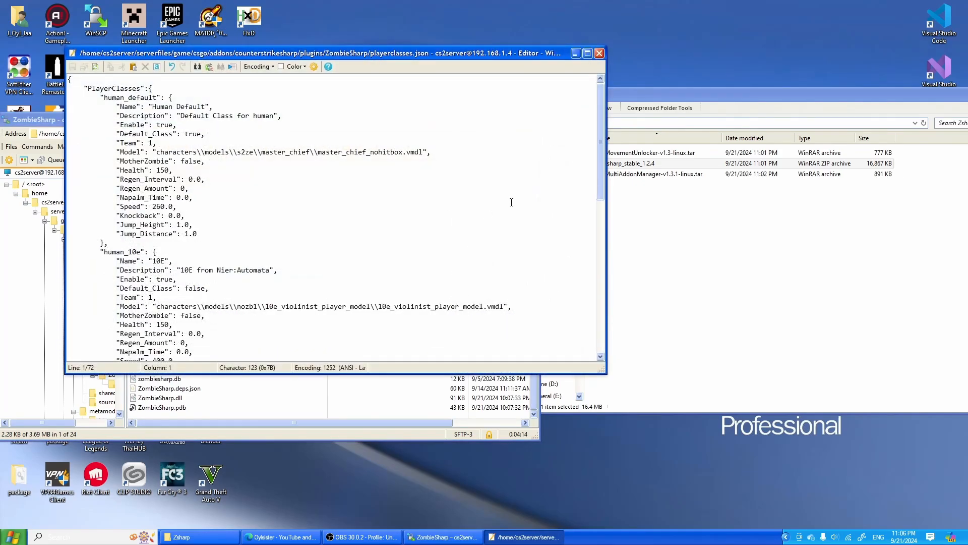
pyautogui.moveTo(85, 87); pyautogui.dragTo(179, 89)
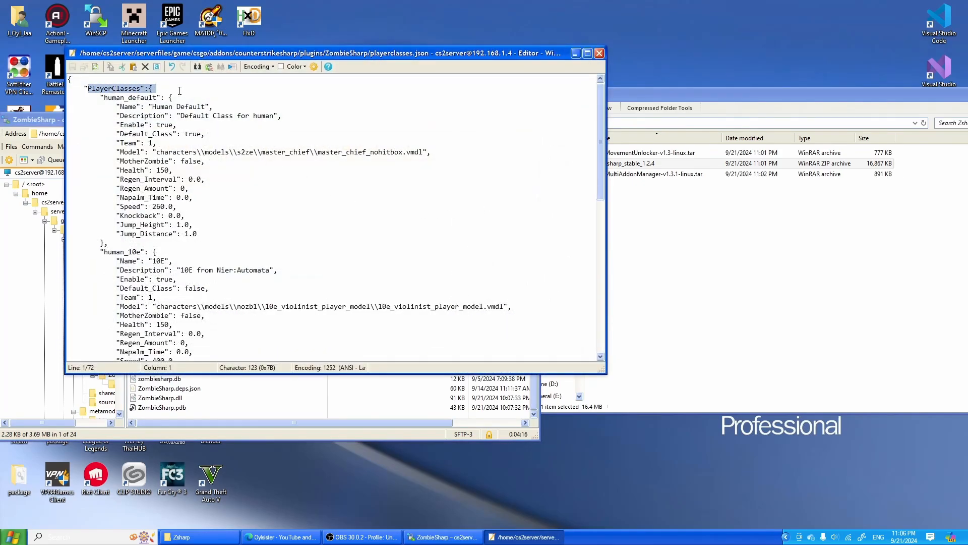
pyautogui.moveTo(100, 98); pyautogui.dragTo(179, 99)
# - Reopen the zsharp_stable_1.2.4 archive and place its window beside the open playerclasses.json editor
pyautogui.click(754, 224)
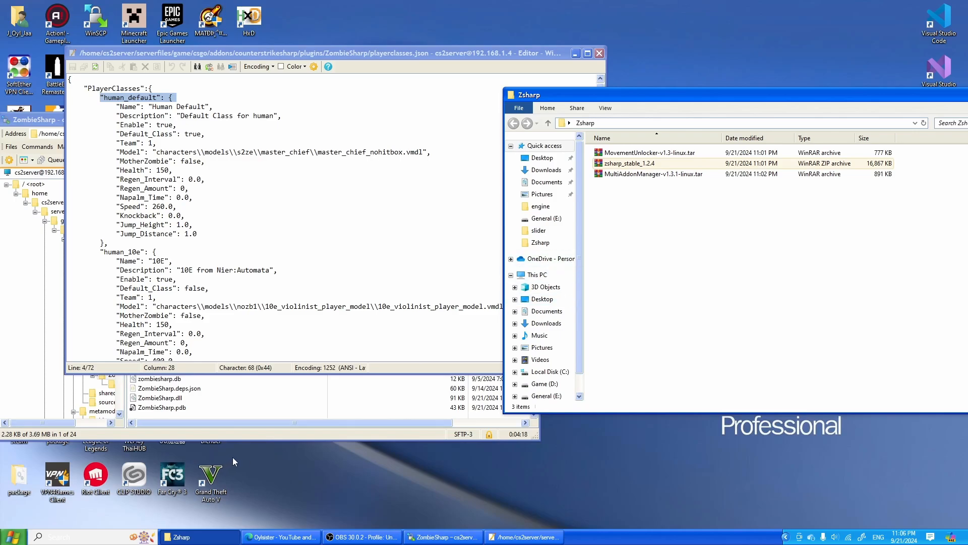
pyautogui.click(639, 166)
pyautogui.doubleClick(639, 166)
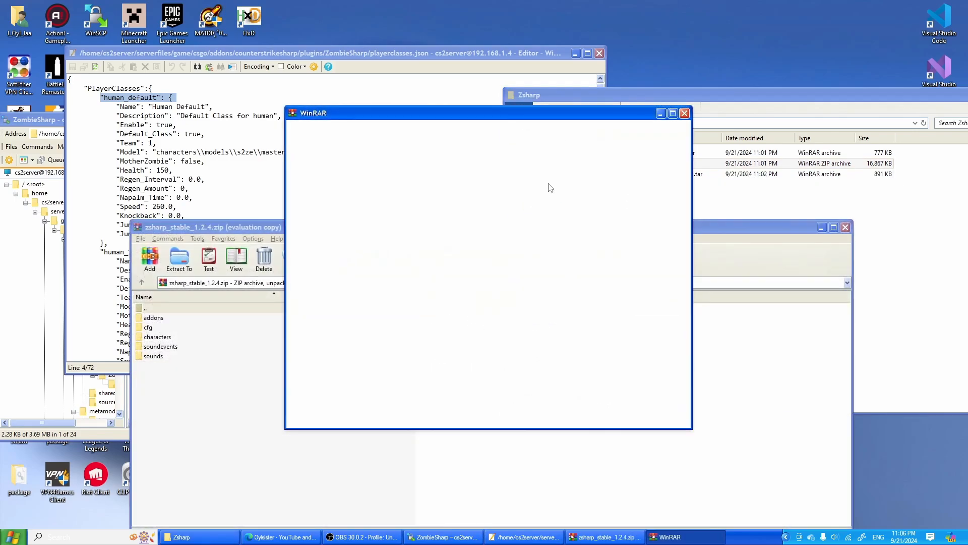
pyautogui.click(164, 151)
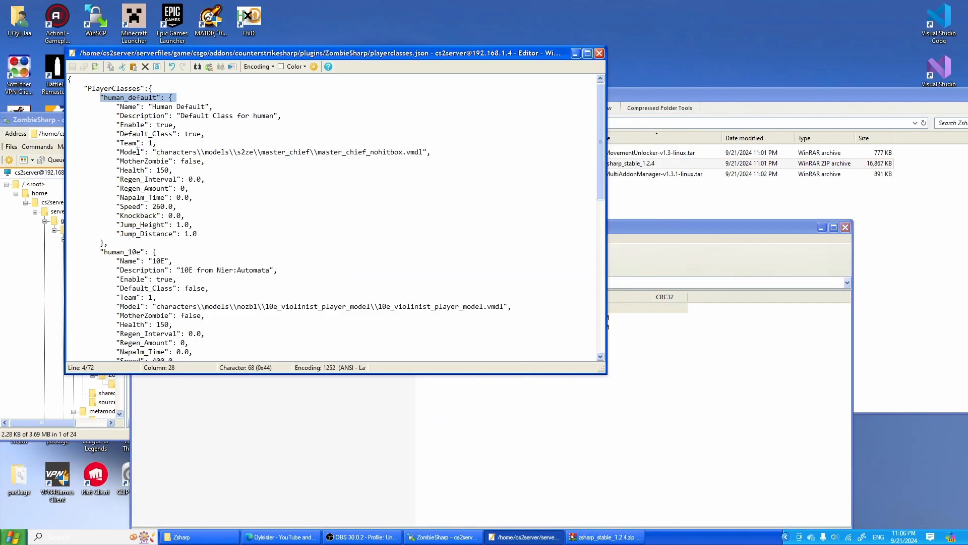
pyautogui.click(661, 364)
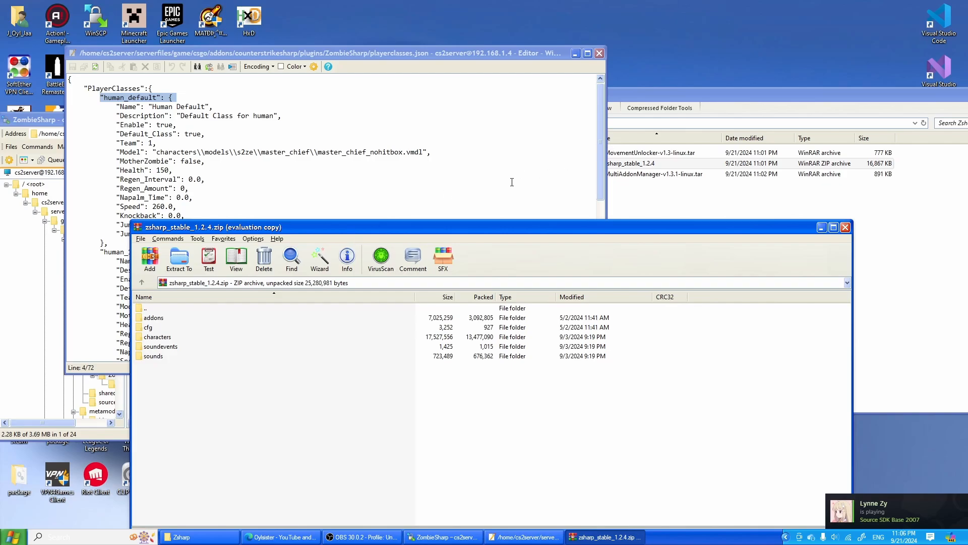
pyautogui.moveTo(350, 231); pyautogui.dragTo(592, 133)
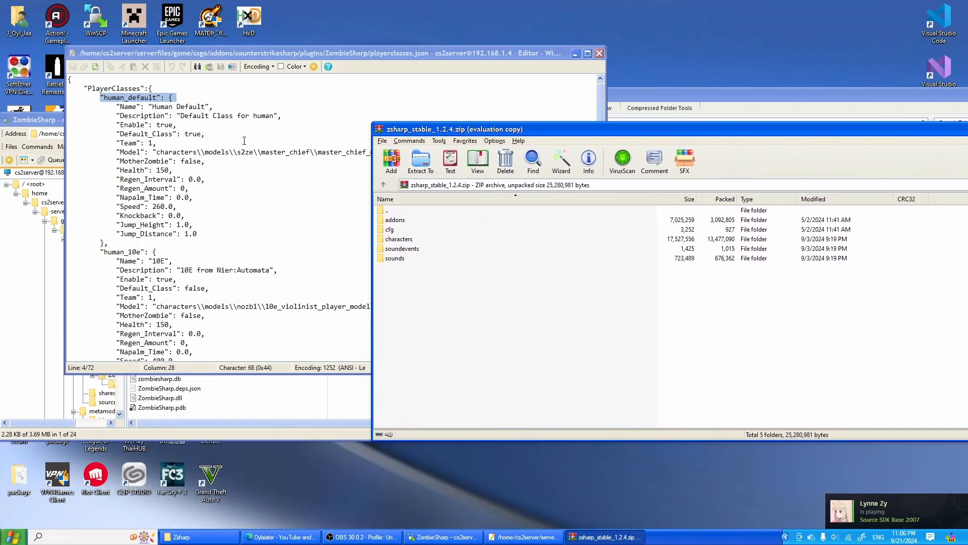
# - Open playerclasses.json from the archive's addons/counterstrikesharp/plugins/ZombieSharp folder
pyautogui.doubleClick(456, 220)
pyautogui.doubleClick(449, 220)
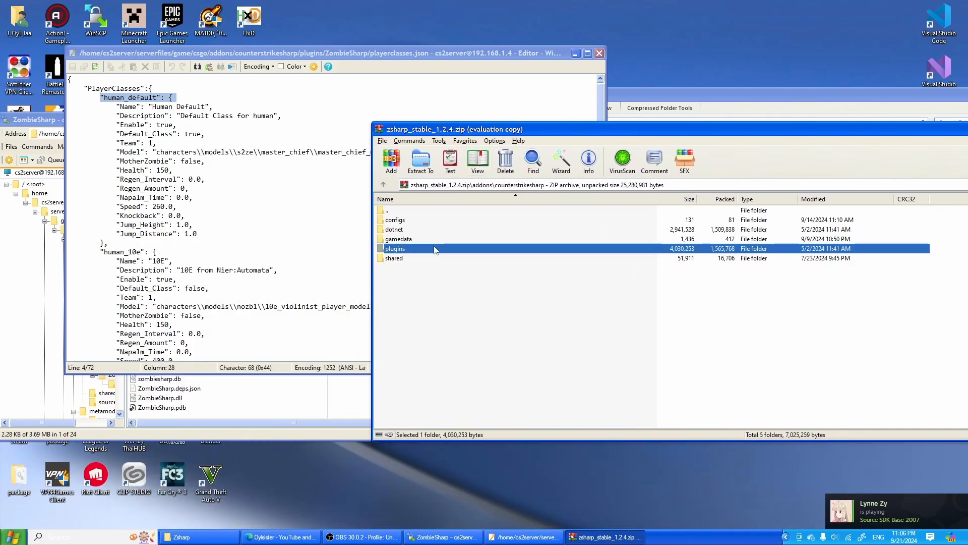
pyautogui.doubleClick(432, 249)
pyautogui.doubleClick(431, 220)
pyautogui.doubleClick(409, 306)
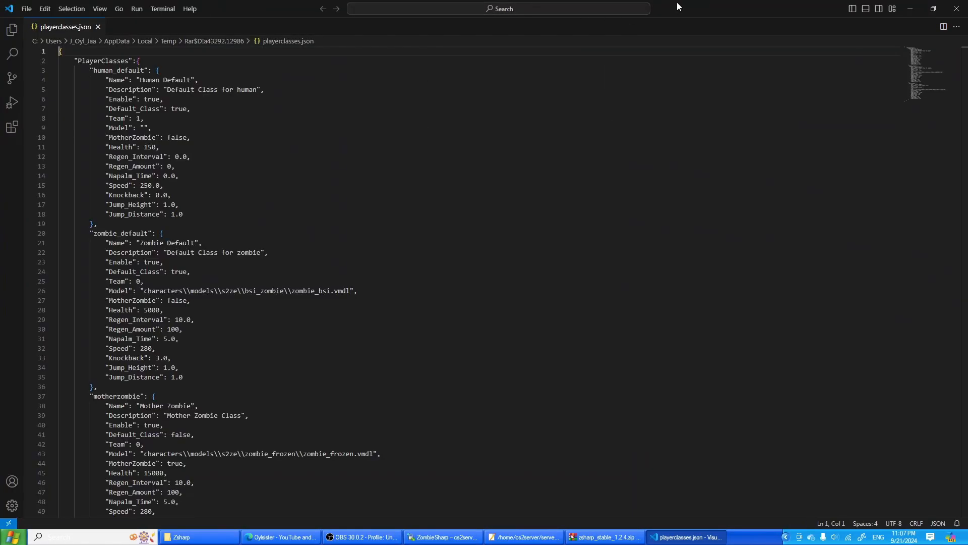
# - Shrink the Visual Studio Code window, review the human, zombie and mother zombie classes in the archive's playerclasses.json, and close it
pyautogui.click(933, 9)
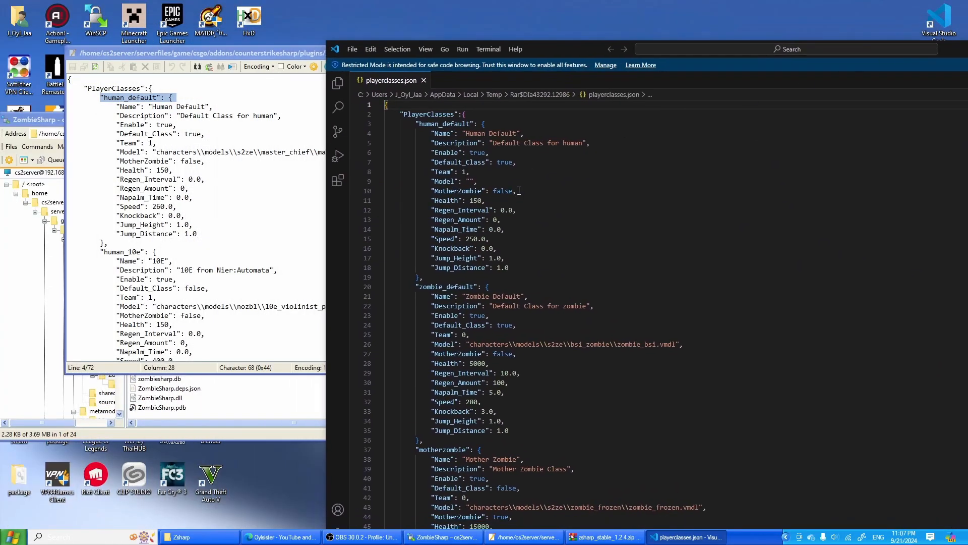
pyautogui.click(289, 158)
pyautogui.click(656, 201)
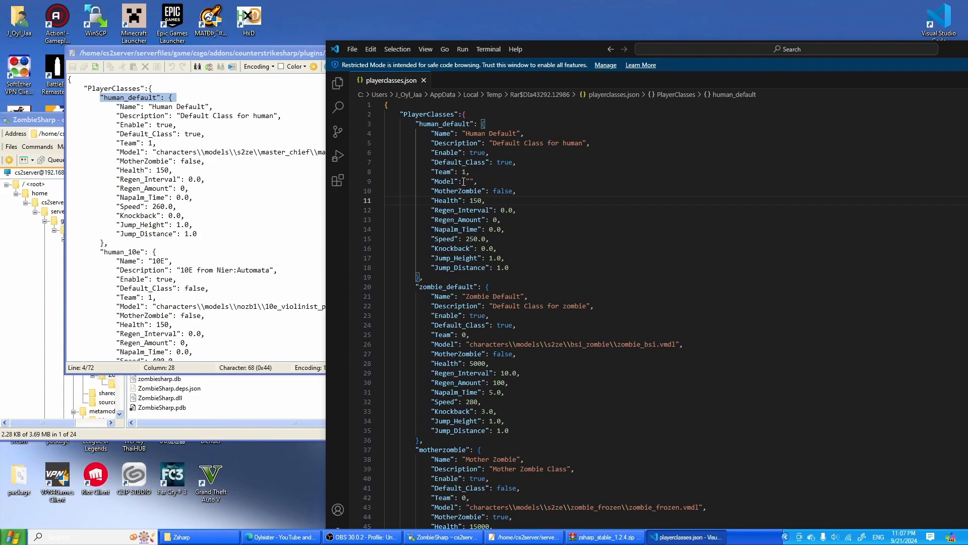
pyautogui.scroll(-7, 532, 294)
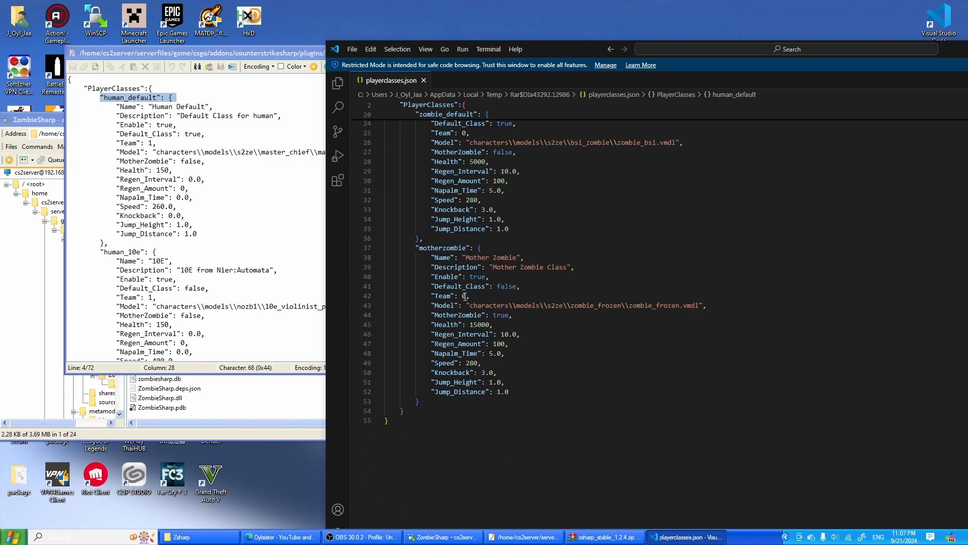
pyautogui.scroll(2, 535, 403)
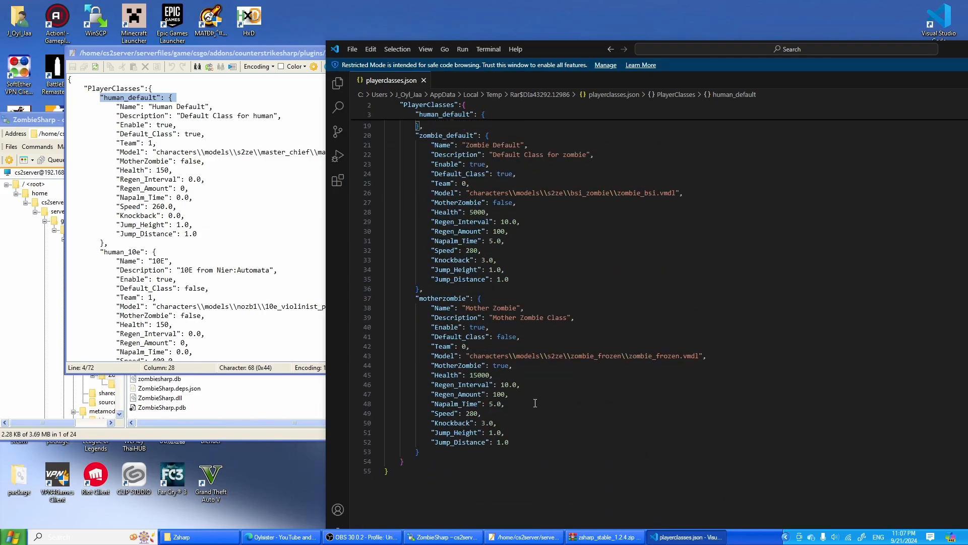
pyautogui.moveTo(626, 51); pyautogui.dragTo(479, 40)
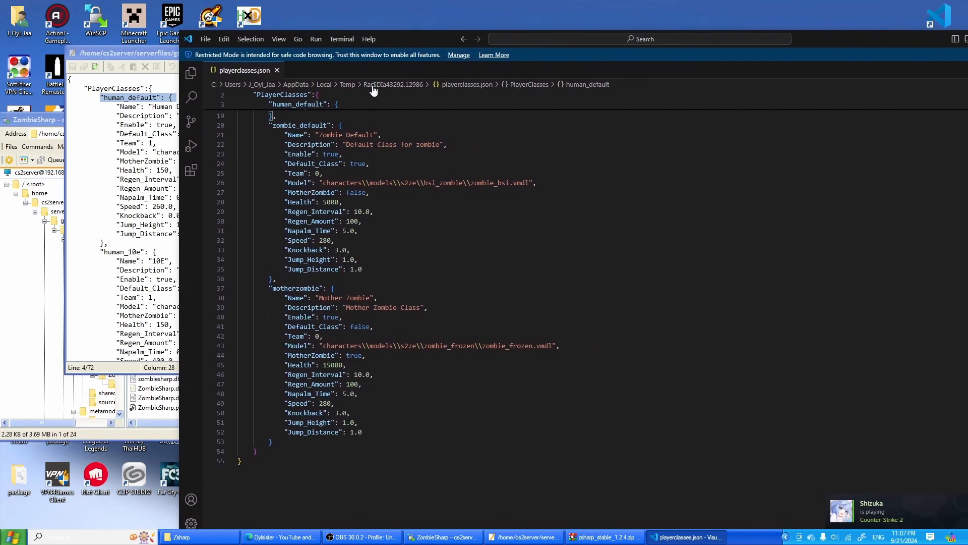
pyautogui.moveTo(839, 46); pyautogui.dragTo(597, 100)
pyautogui.click(818, 93)
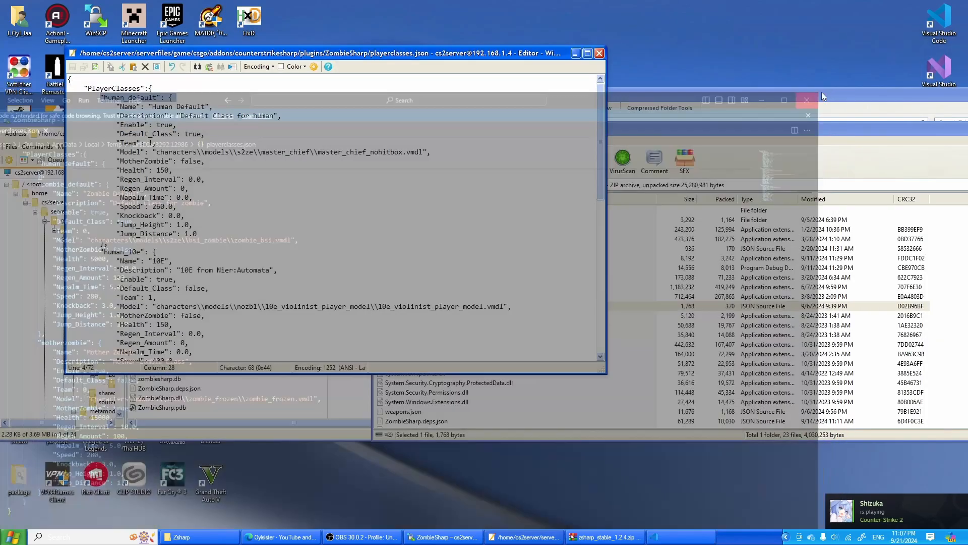
# - Switch to the ZombieSharp GitHub page in the browser and read the README's explanation of the playerclasses.json settings
pyautogui.click(305, 539)
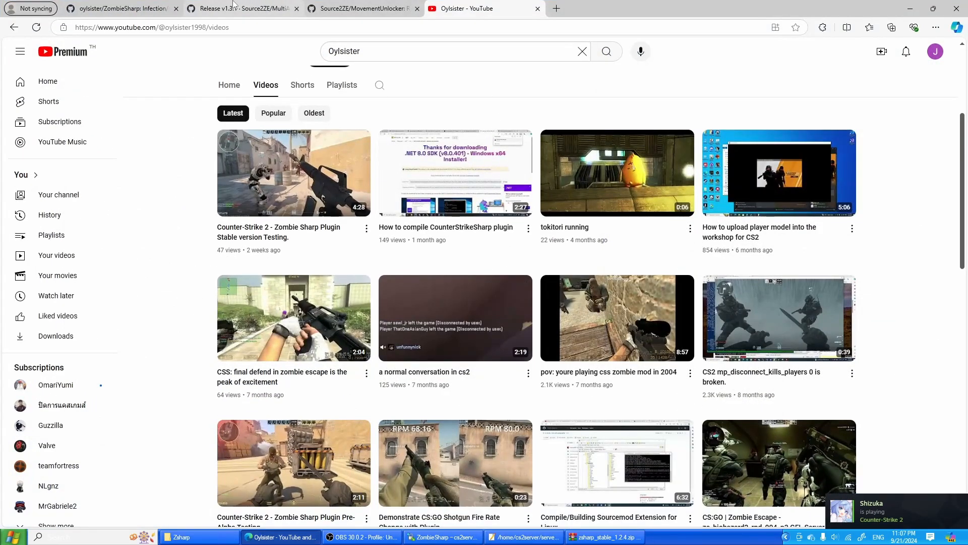
pyautogui.click(139, 7)
pyautogui.scroll(-20, 434, 353)
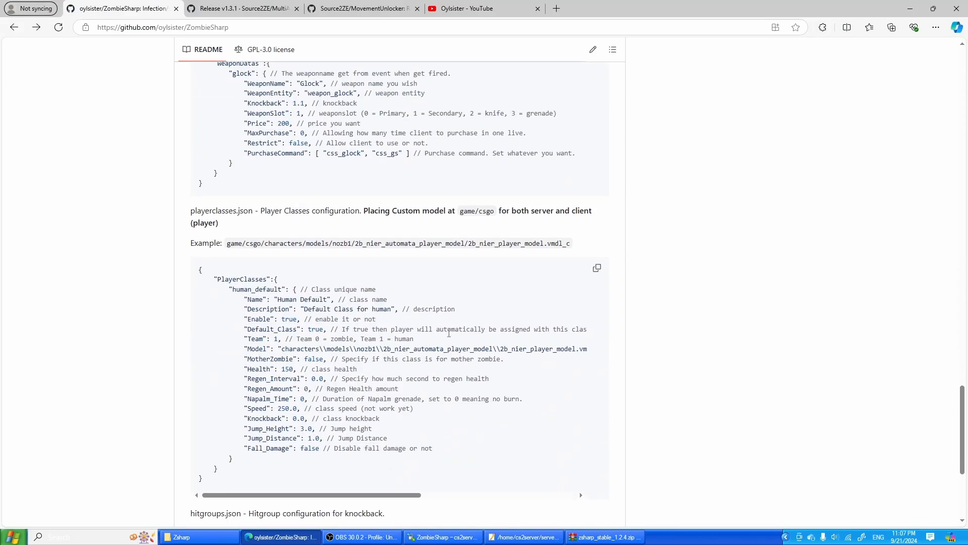
pyautogui.scroll(-1, 449, 333)
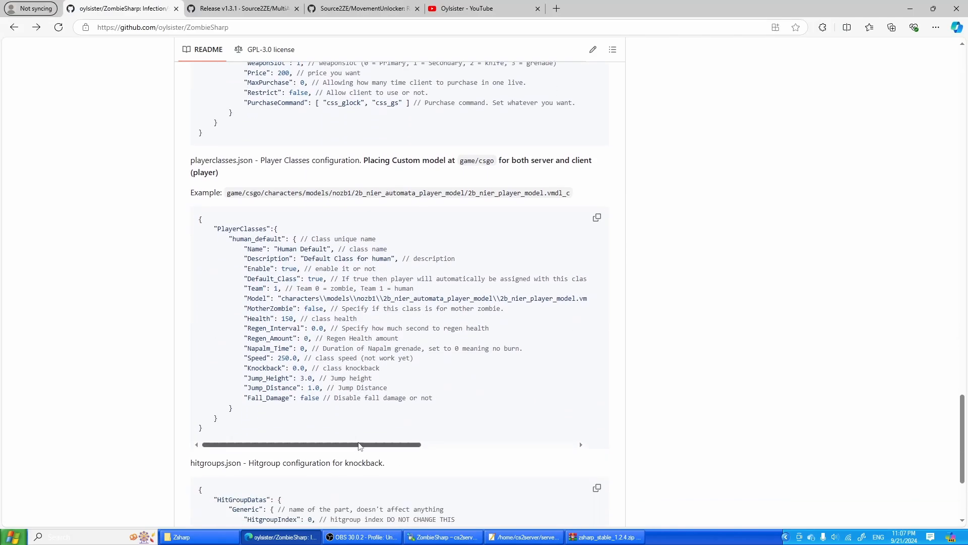
pyautogui.moveTo(361, 446); pyautogui.dragTo(369, 446)
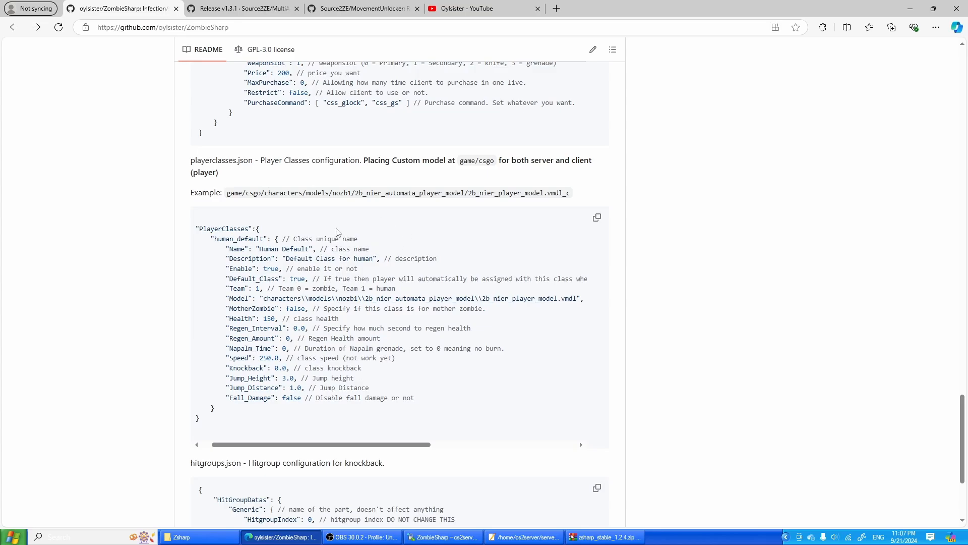
pyautogui.moveTo(398, 444)
pyautogui.mouseDown()
pyautogui.moveTo(533, 451)
pyautogui.moveTo(396, 449)
pyautogui.mouseUp()
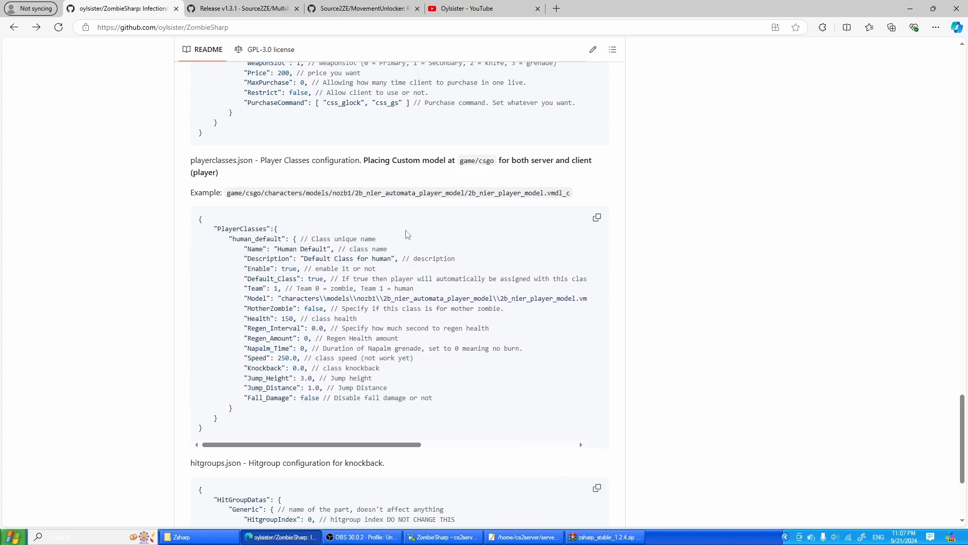
pyautogui.scroll(3, 404, 366)
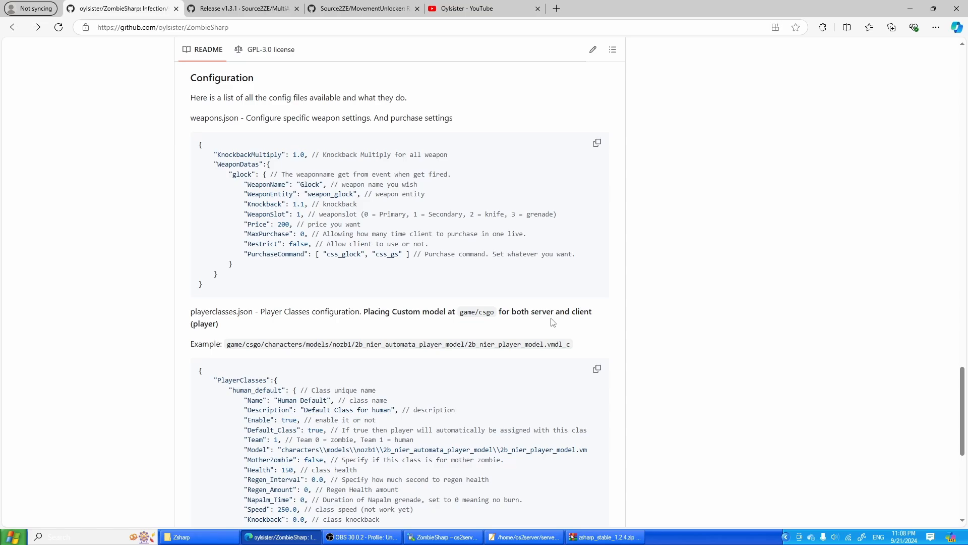
pyautogui.scroll(-5, 553, 322)
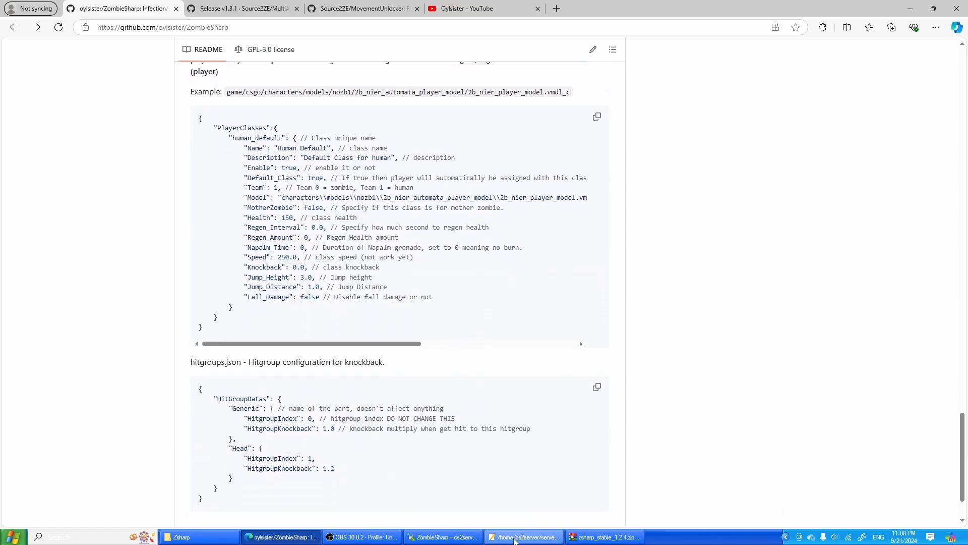
# - Minimize the server's playerclasses.json editor and look back through the ZombieSharp README up to its requirements and feature list
pyautogui.click(524, 536)
pyautogui.click(576, 53)
pyautogui.scroll(4, 543, 338)
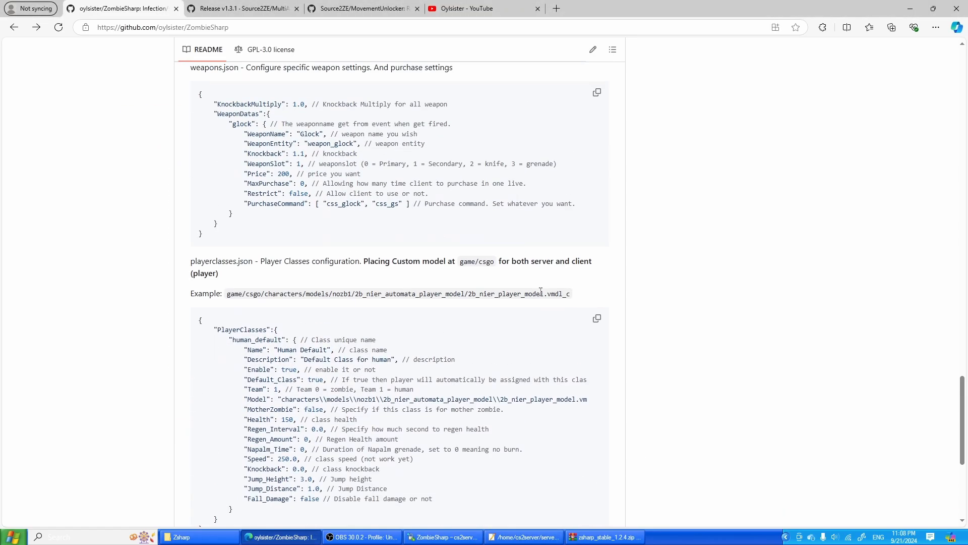
pyautogui.scroll(4, 543, 338)
pyautogui.scroll(15, 543, 339)
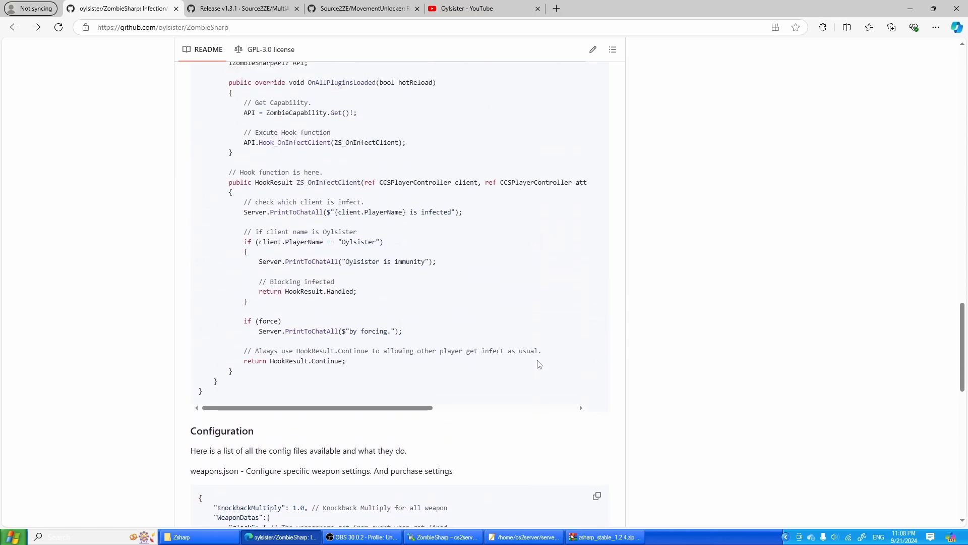
pyautogui.scroll(15, 549, 369)
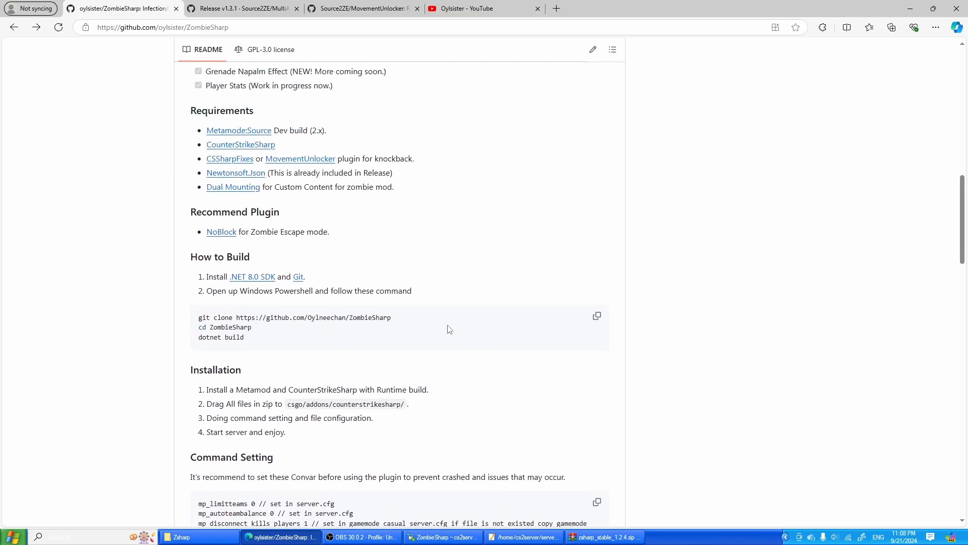
pyautogui.scroll(-5, 488, 370)
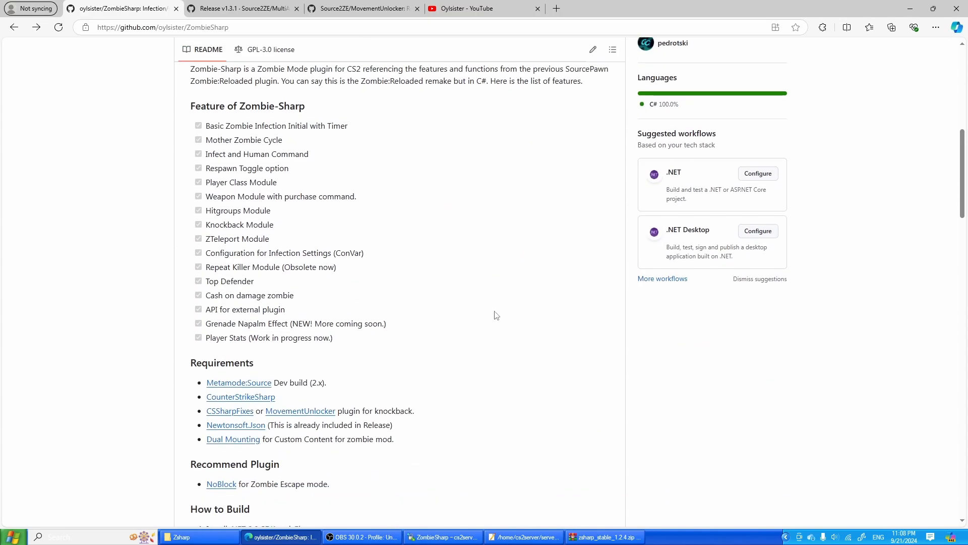
# - Minimize the browser and compare the ZombieSharp plugin files on the server with those in the archive, shifting the archive window slightly
pyautogui.click(910, 9)
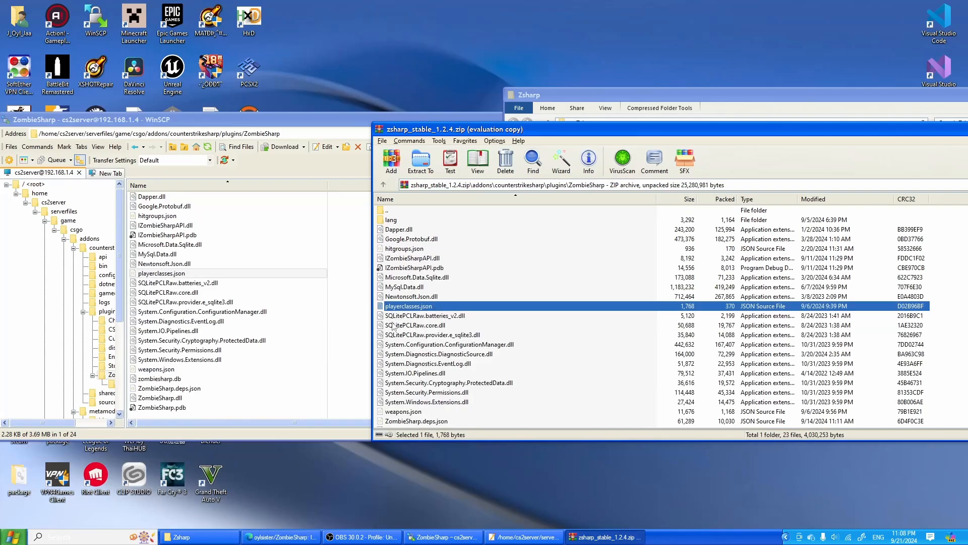
pyautogui.click(255, 275)
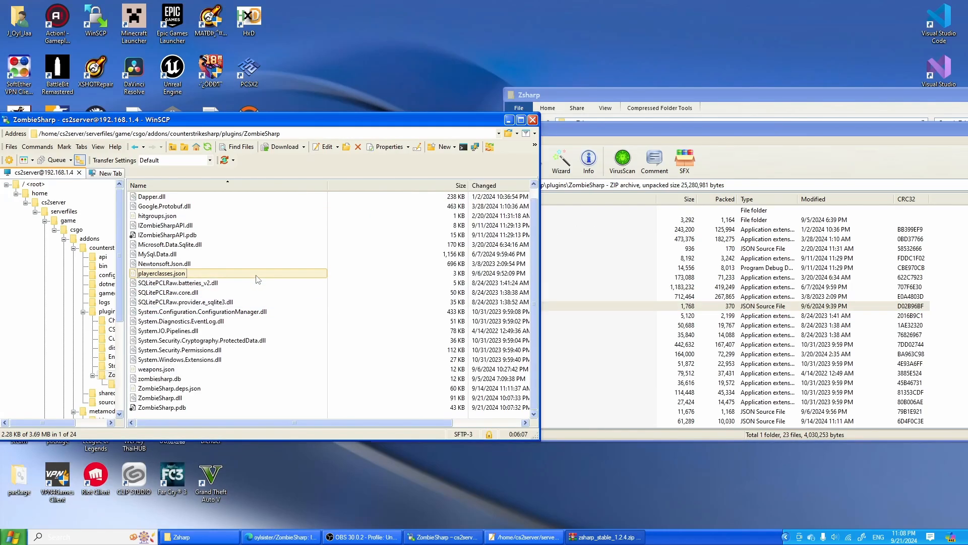
pyautogui.click(767, 304)
pyautogui.click(578, 288)
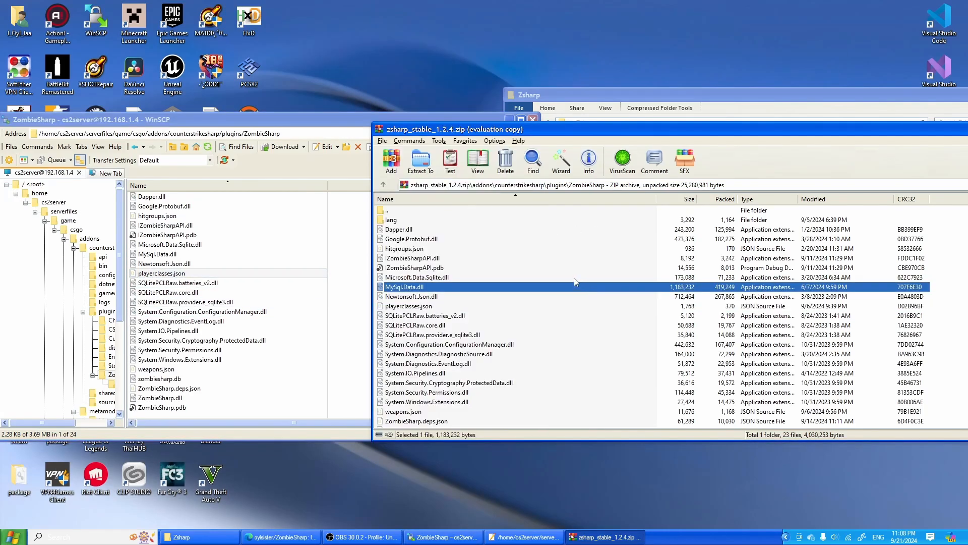
pyautogui.click(548, 232)
pyautogui.scroll(1, 300, 325)
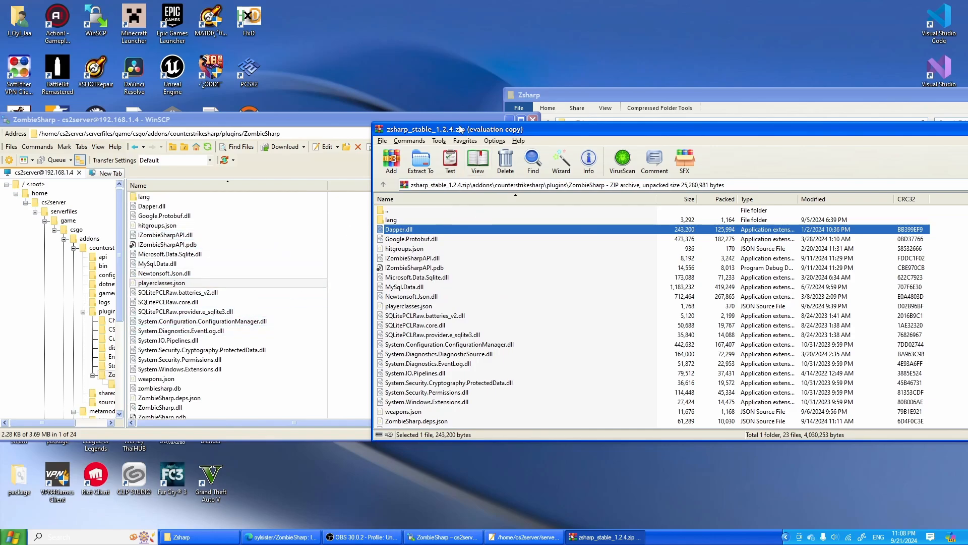
pyautogui.moveTo(458, 131); pyautogui.dragTo(456, 109)
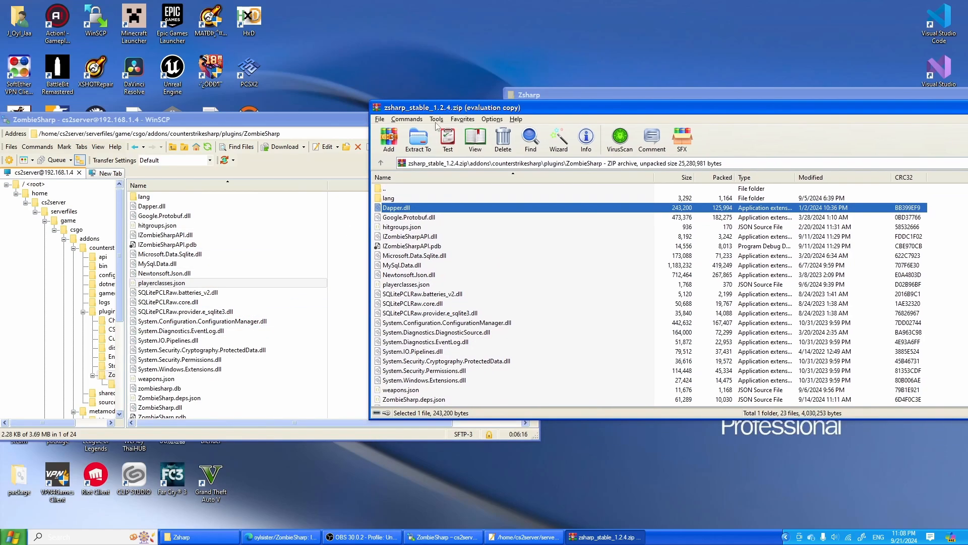
# - Open weapons.json from the archive's ZombieSharp folder, review the weapon configurations, close it and look back over the archive's files
pyautogui.click(413, 285)
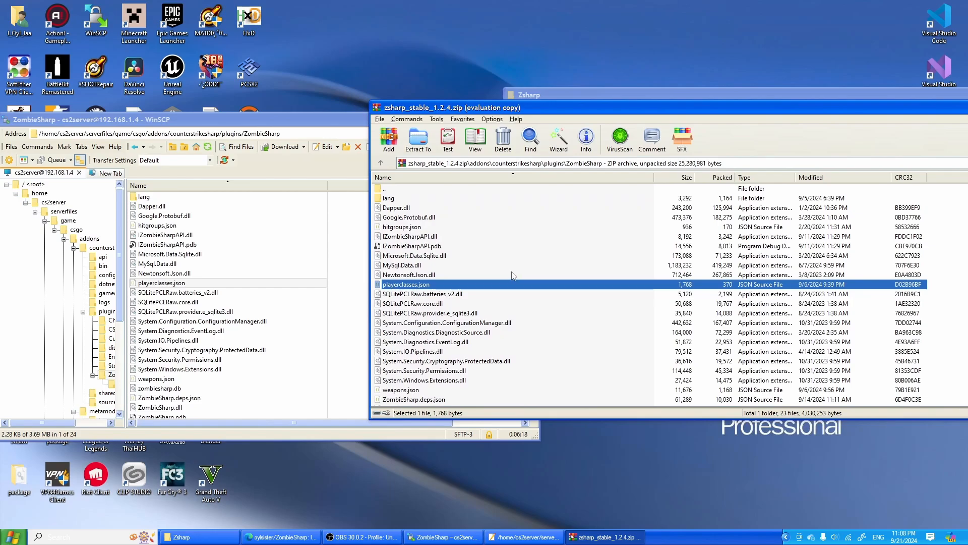
pyautogui.scroll(-1, 434, 231)
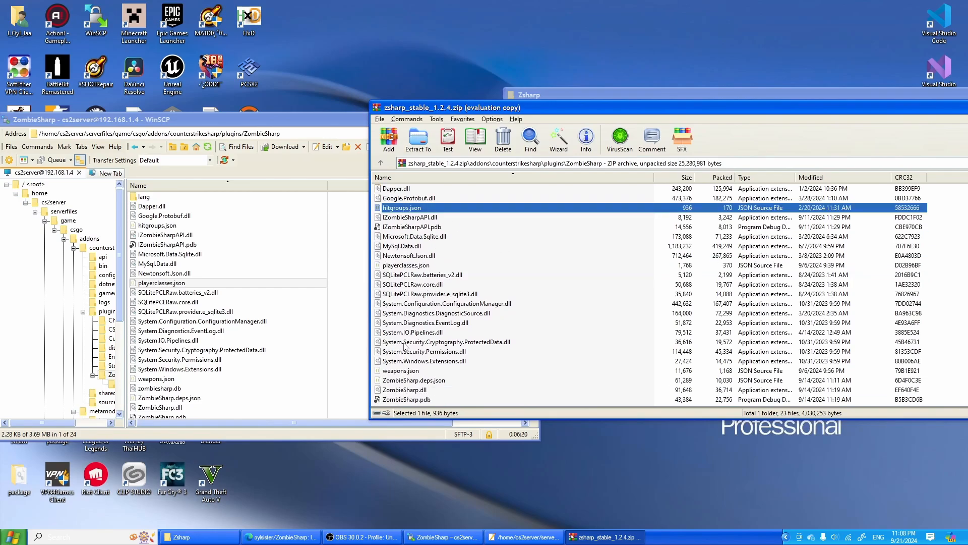
pyautogui.click(407, 371)
pyautogui.doubleClick(407, 373)
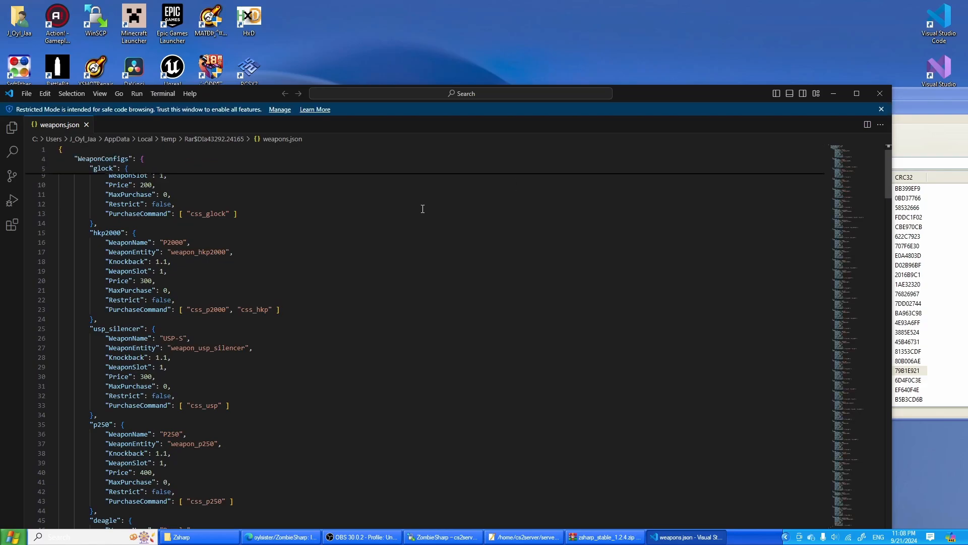
pyautogui.scroll(-13, 444, 207)
pyautogui.click(887, 95)
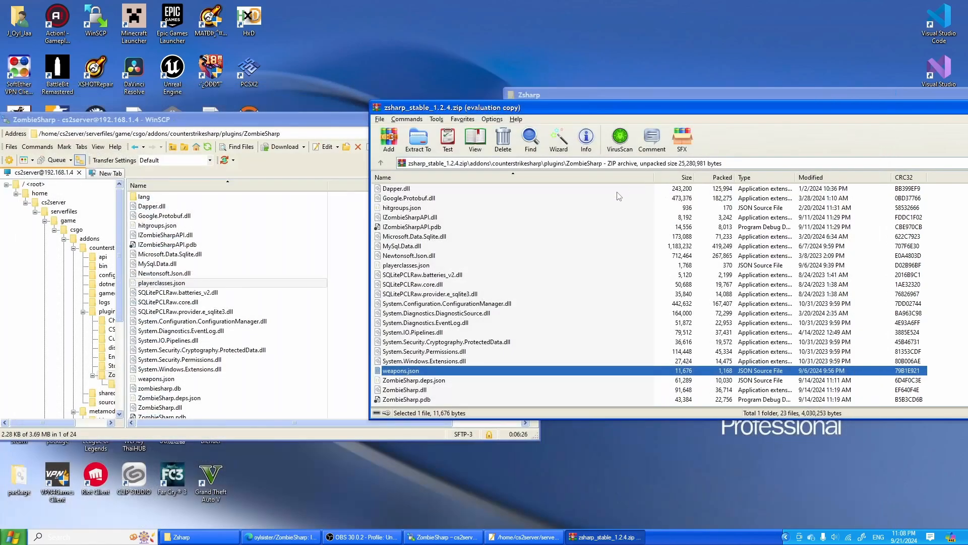
pyautogui.hotkey('alt', 'Tab')
pyautogui.hotkey('alt', 'Tab')
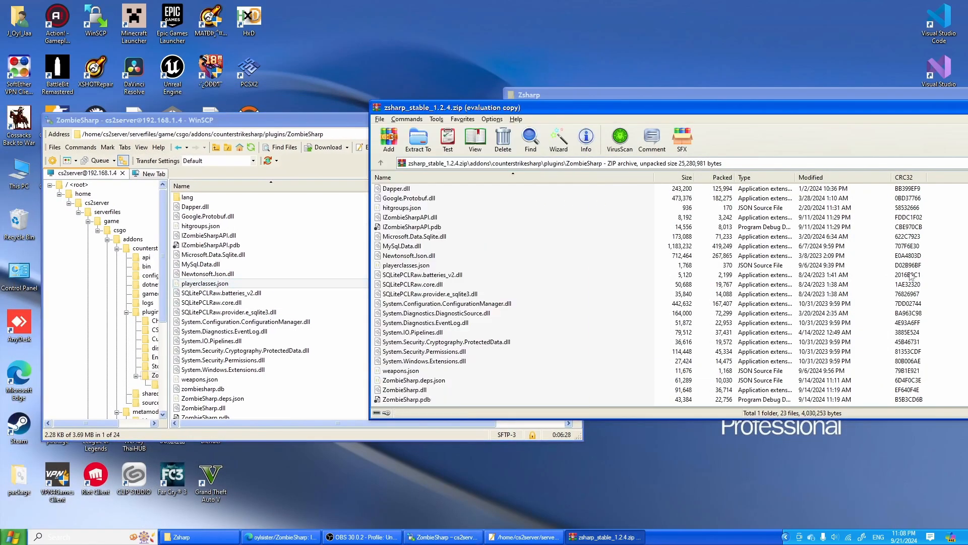
pyautogui.scroll(1, 681, 356)
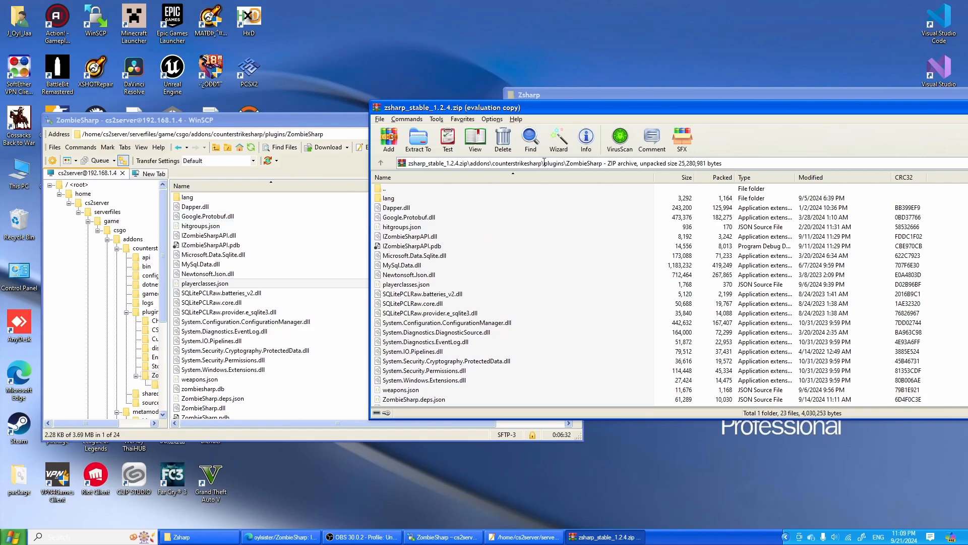
# - Widen WinSCP's folder tree, open multiaddonmanager.cfg from the server's csgo/cfg/multiaddonmanager folder, and highlight the mm_extra_addons workshop ID
pyautogui.click(166, 294)
pyautogui.moveTo(166, 294); pyautogui.dragTo(251, 295)
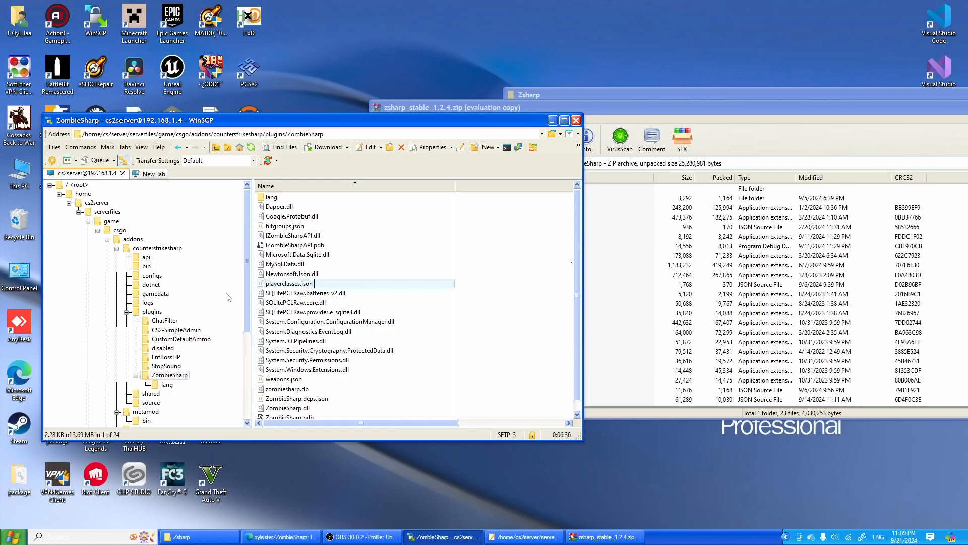
pyautogui.scroll(-5, 228, 297)
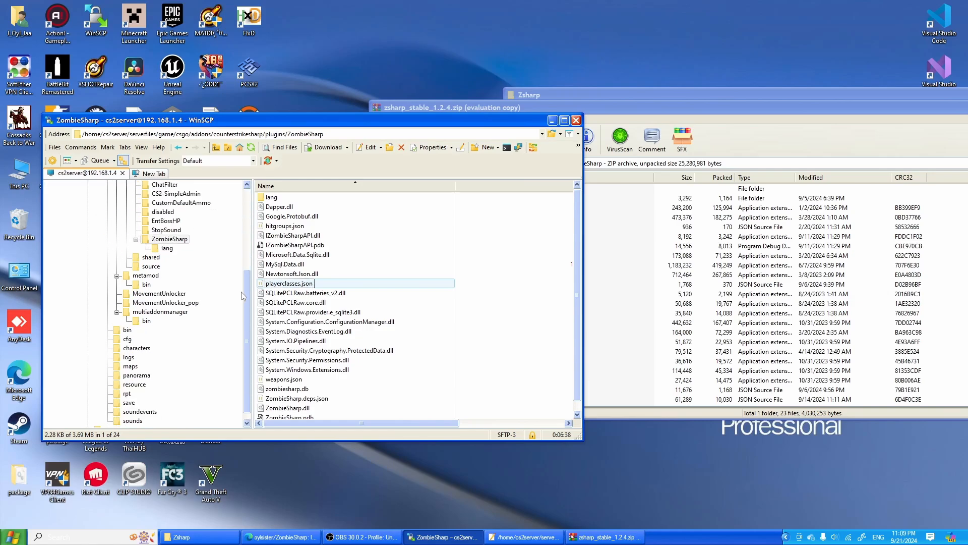
pyautogui.click(160, 312)
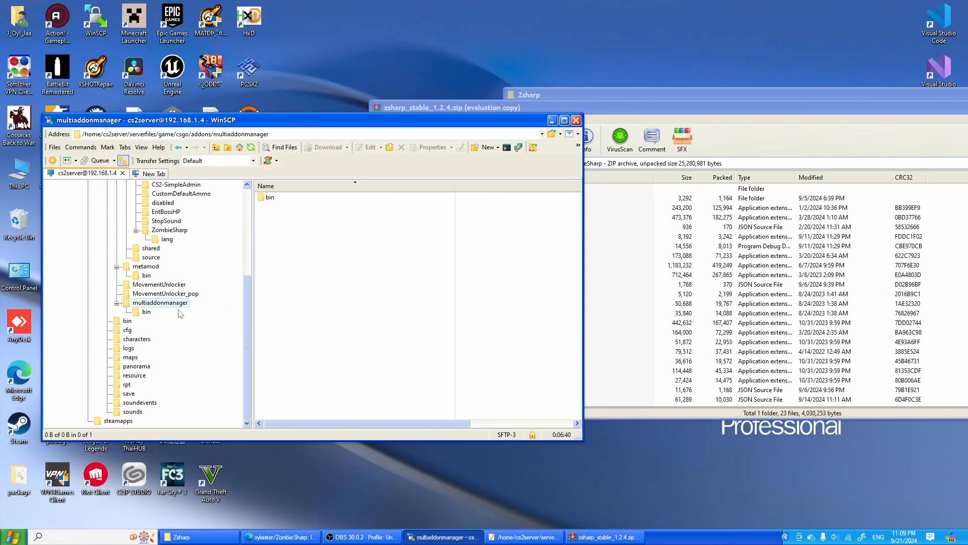
pyautogui.click(126, 330)
pyautogui.click(189, 339)
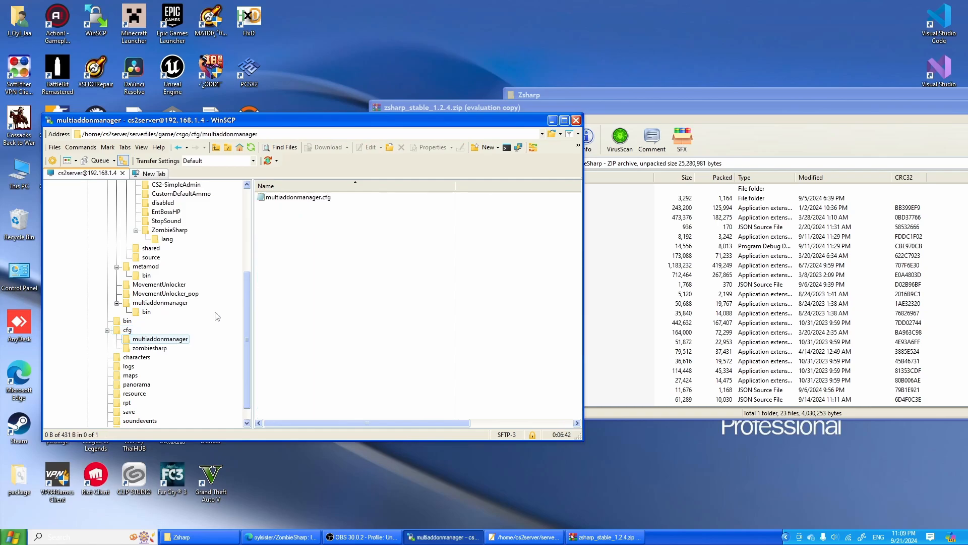
pyautogui.doubleClick(297, 198)
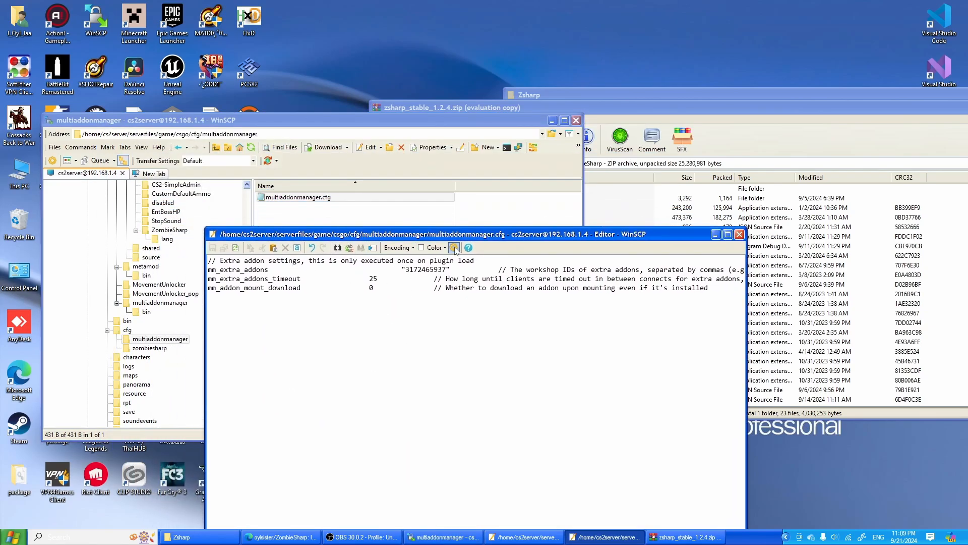
pyautogui.doubleClick(432, 271)
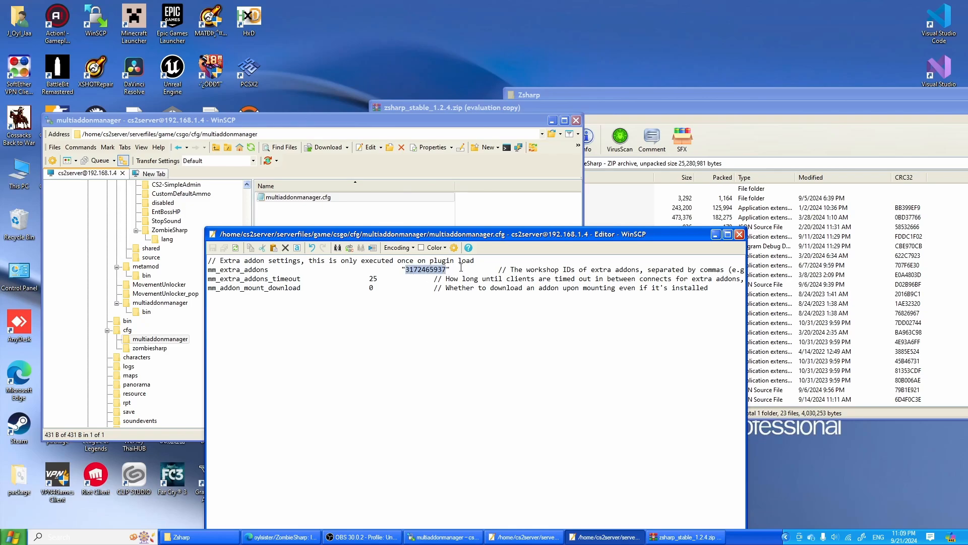
pyautogui.click(445, 271)
pyautogui.doubleClick(430, 271)
# - Switch to Steam, maximize it, and open the test model's Counter-Strike 2 Workshop page from the profile's workshop items
pyautogui.click(281, 537)
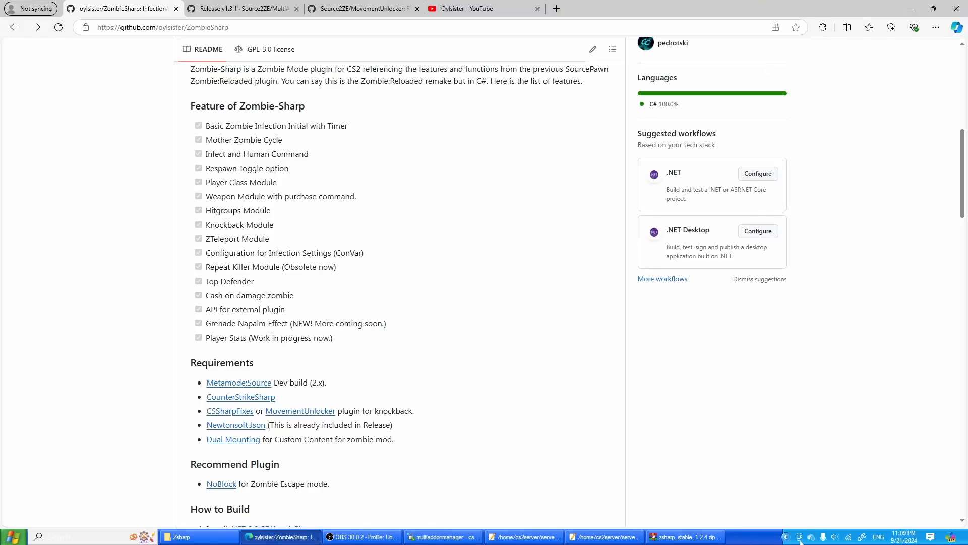
pyautogui.click(785, 537)
pyautogui.click(757, 478)
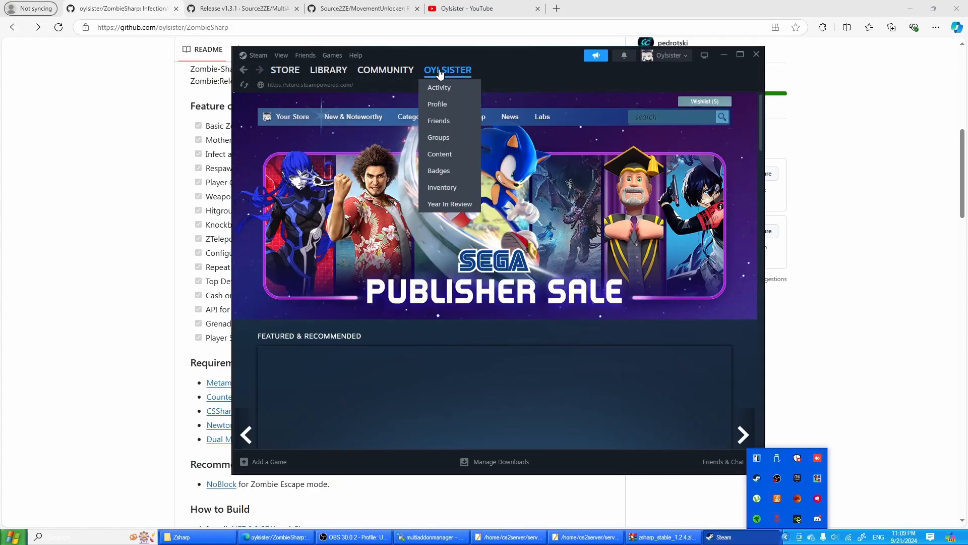
pyautogui.click(440, 73)
pyautogui.doubleClick(568, 50)
pyautogui.scroll(-2, 682, 298)
pyautogui.scroll(-2, 681, 299)
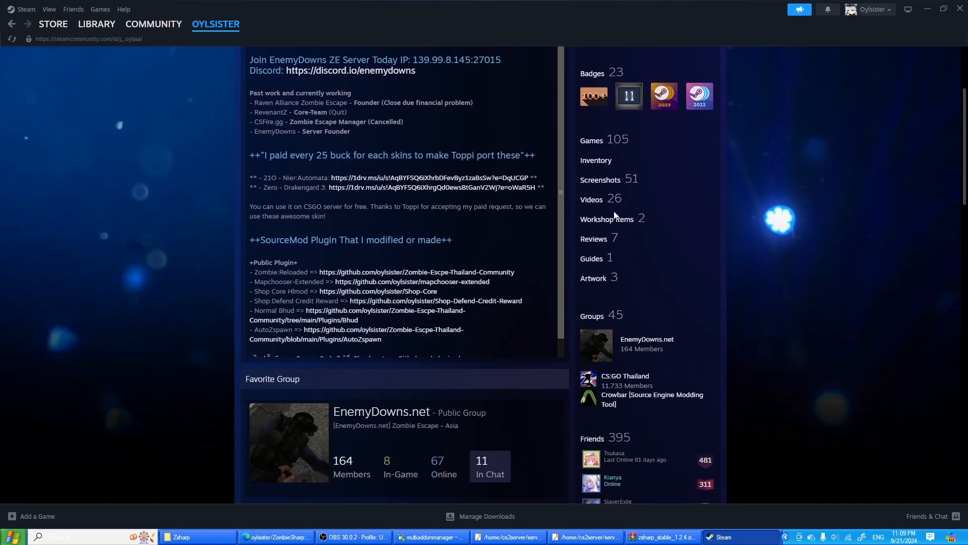
pyautogui.doubleClick(617, 221)
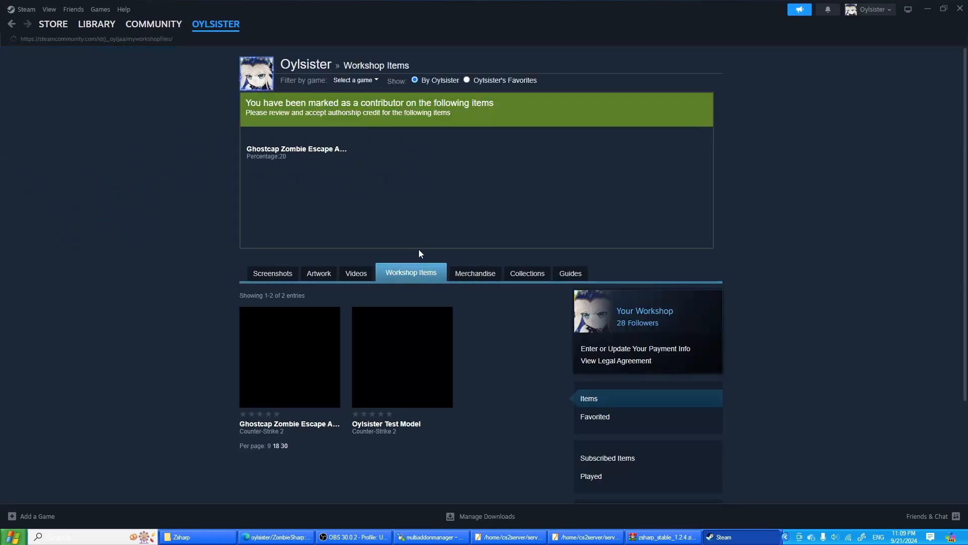
pyautogui.scroll(-1, 419, 250)
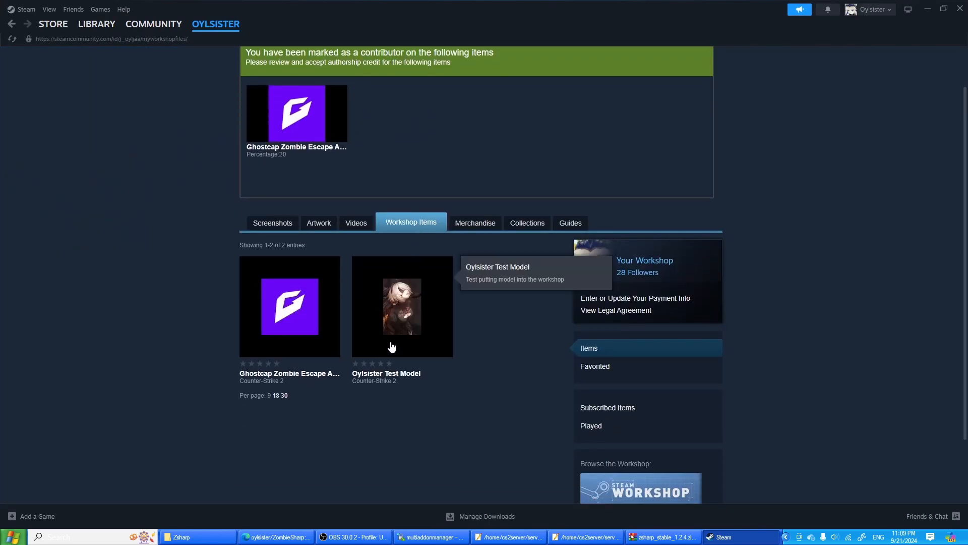
pyautogui.click(407, 300)
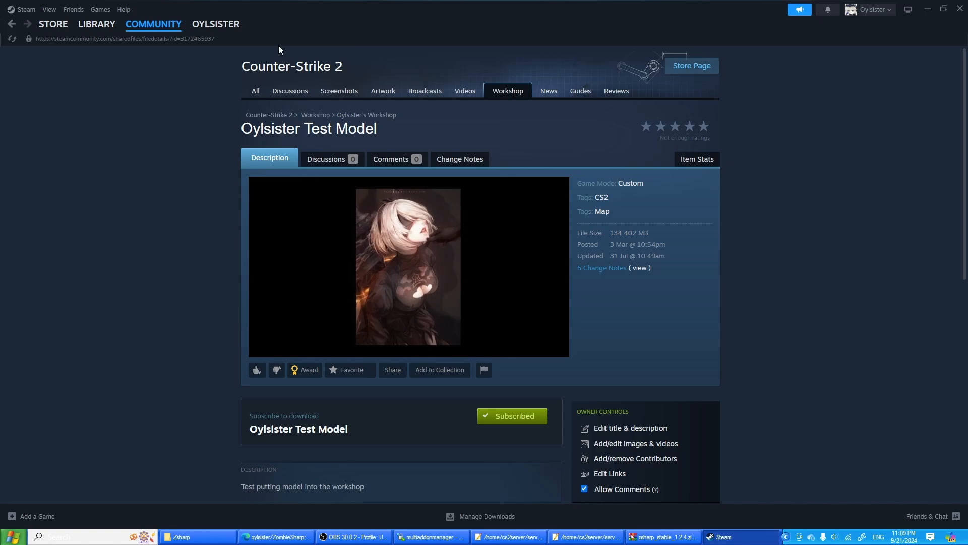
pyautogui.click(284, 537)
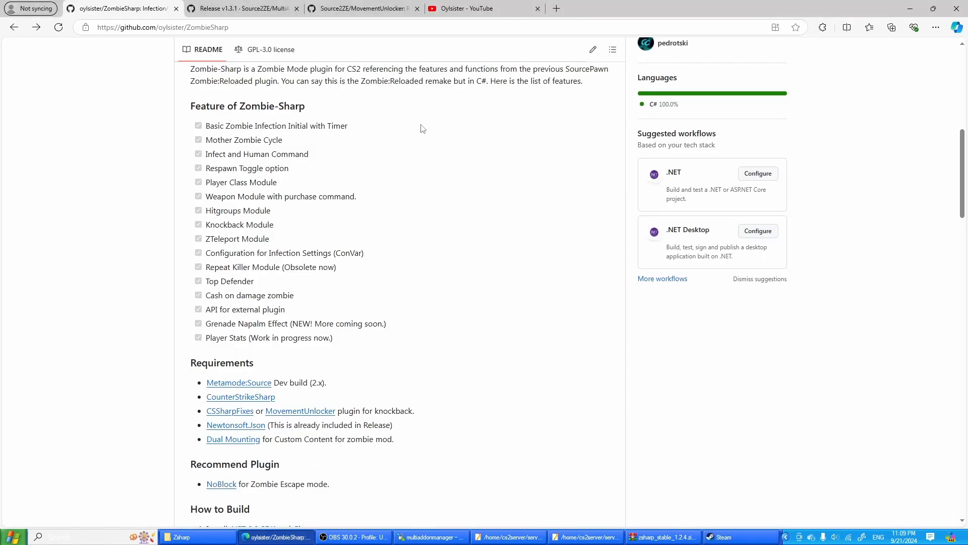
pyautogui.click(910, 9)
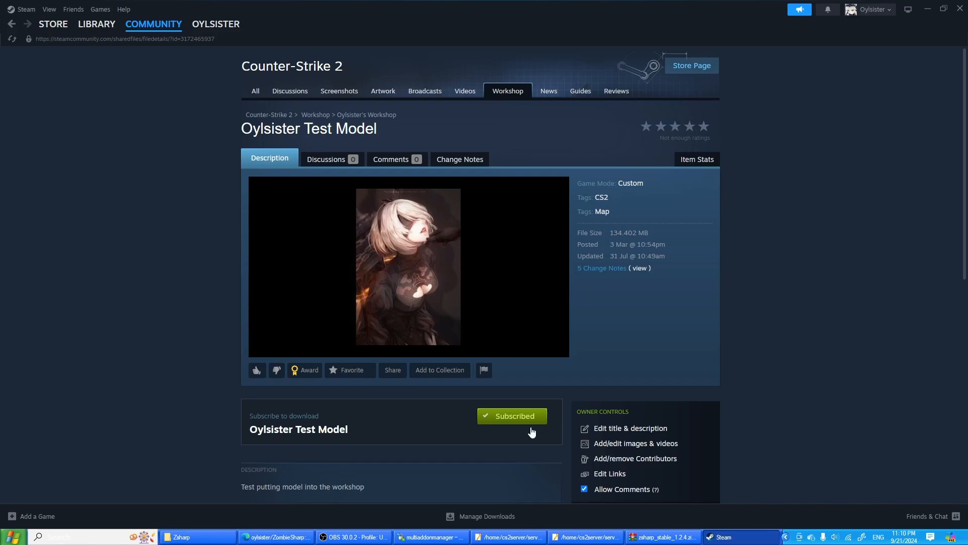
# - Switch to Discord, browse the human and zombie models in the Source2 ZE server's models channel, and minimize it
pyautogui.click(787, 537)
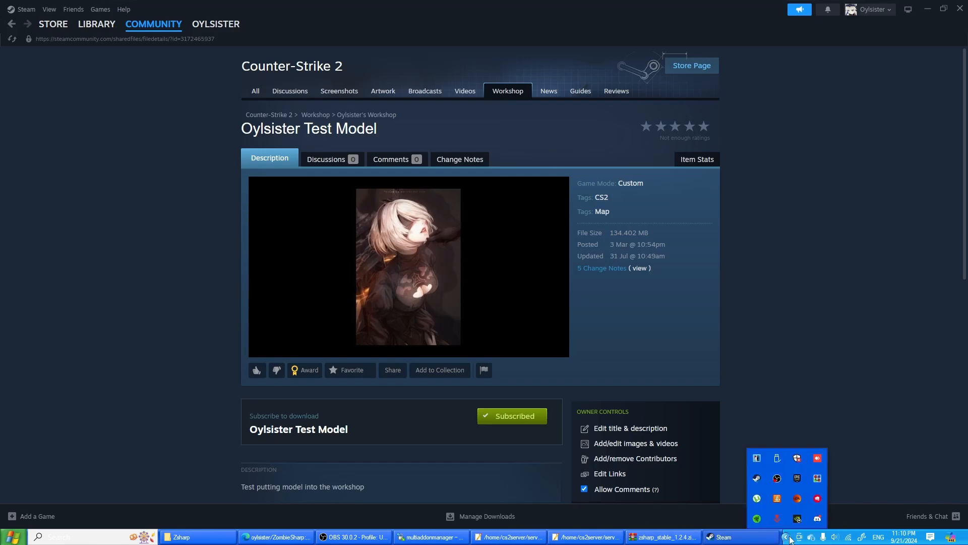
pyautogui.click(817, 518)
pyautogui.click(24, 318)
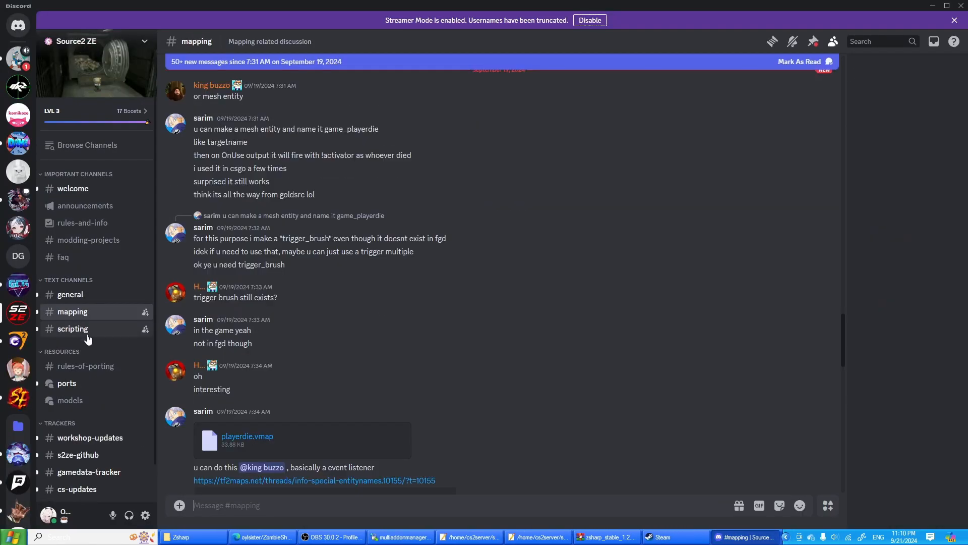
pyautogui.click(90, 401)
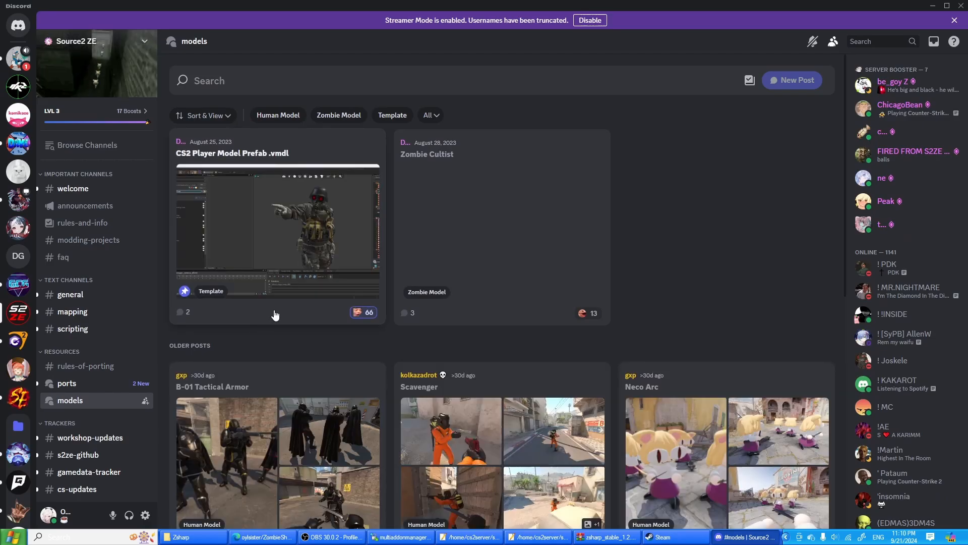
pyautogui.scroll(-9, 282, 313)
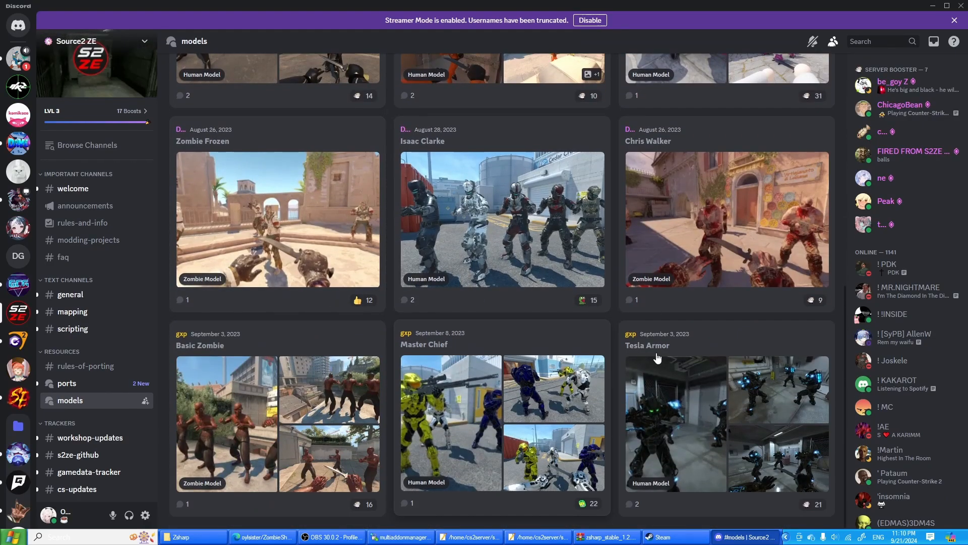
pyautogui.scroll(3, 547, 245)
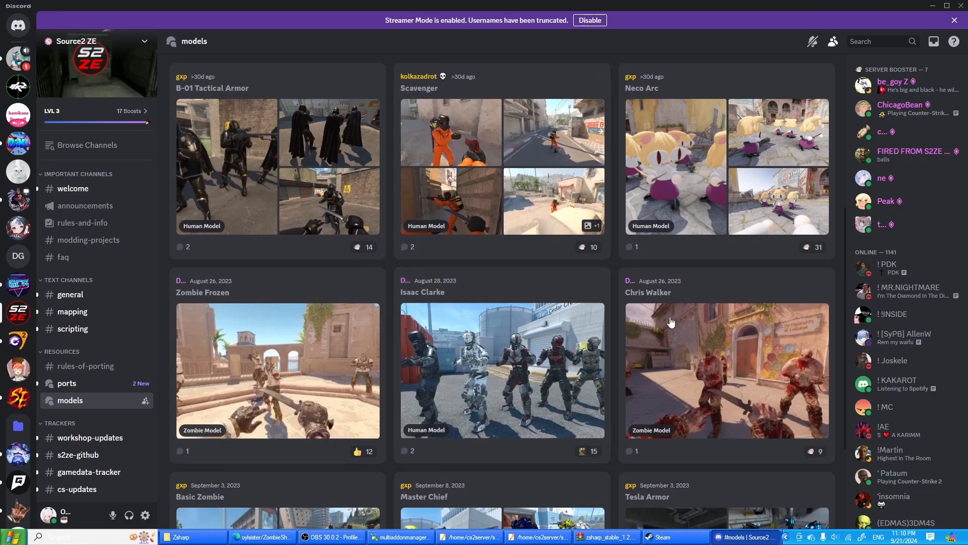
pyautogui.scroll(-3, 493, 395)
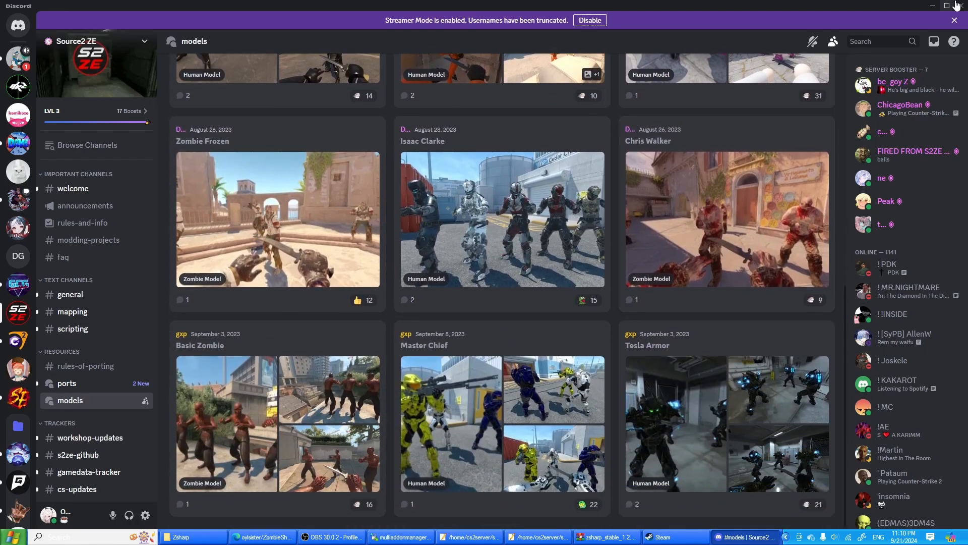
pyautogui.click(932, 6)
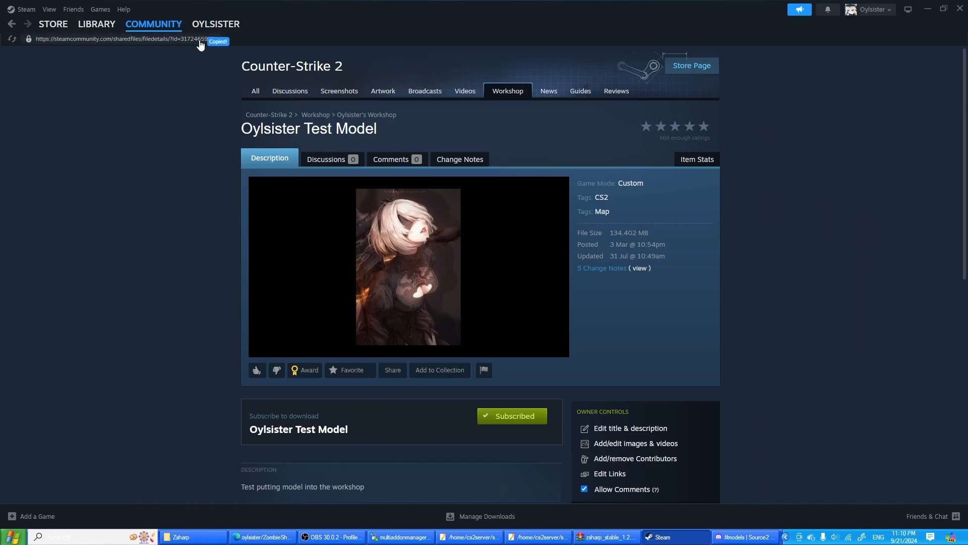
pyautogui.click(279, 537)
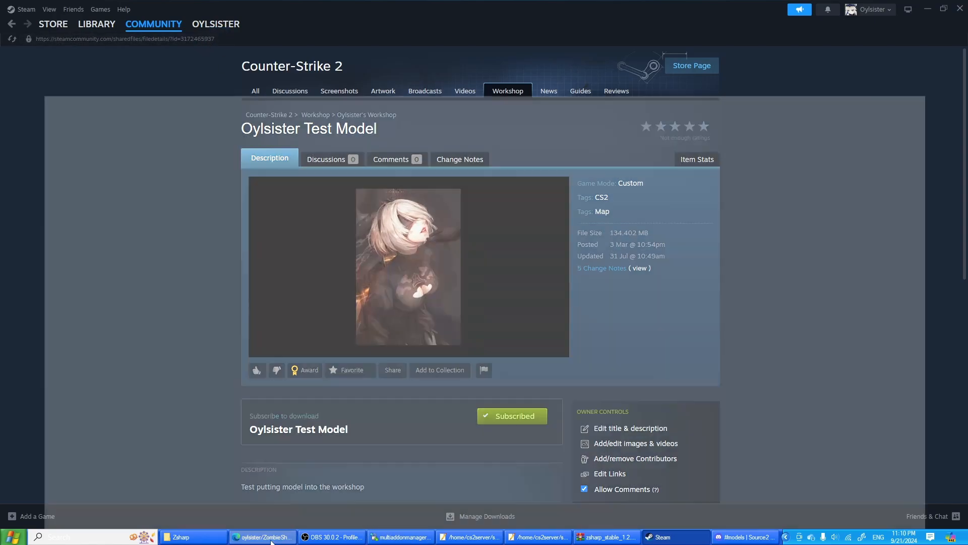
pyautogui.hotkey('alt', 'Tab')
pyautogui.click(462, 258)
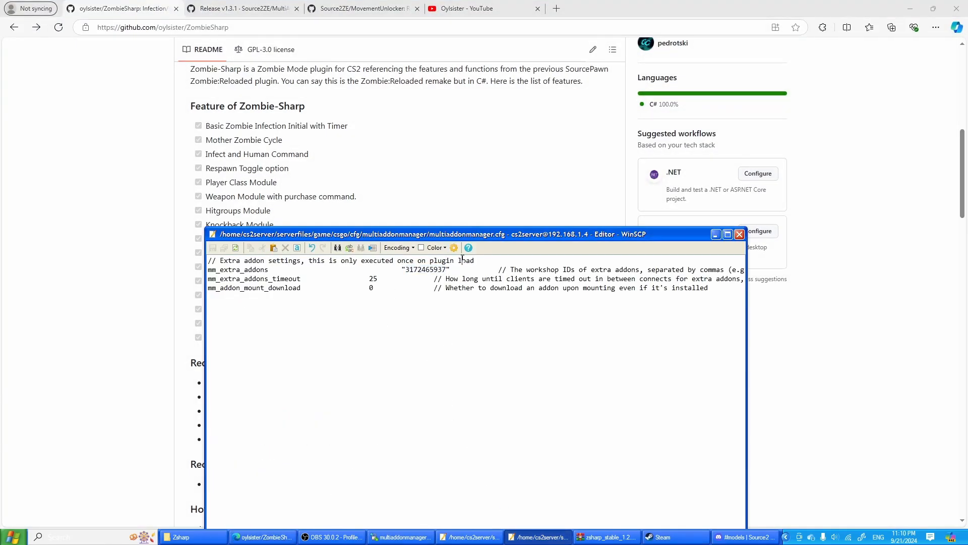
pyautogui.doubleClick(446, 268)
pyautogui.hotkey('ctrl', 'v')
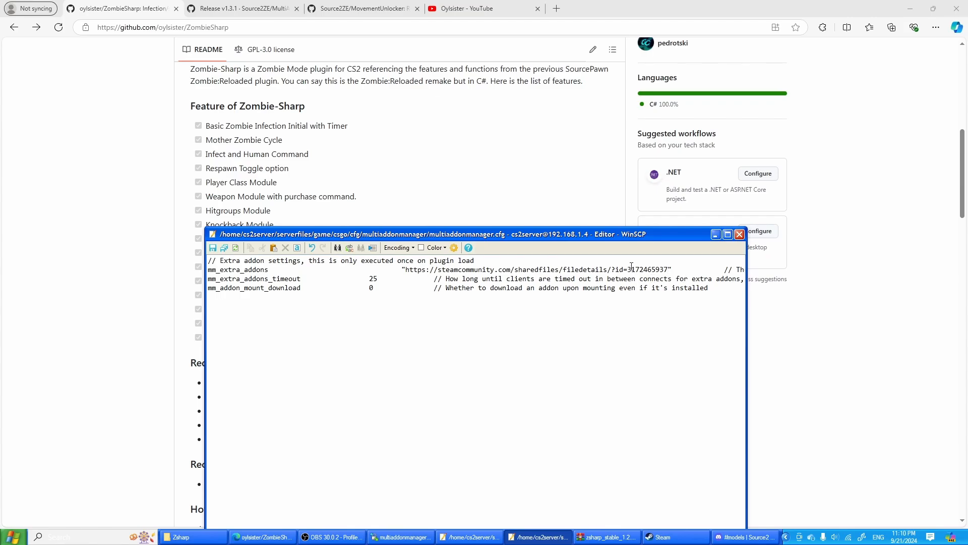
pyautogui.moveTo(632, 266); pyautogui.dragTo(404, 274)
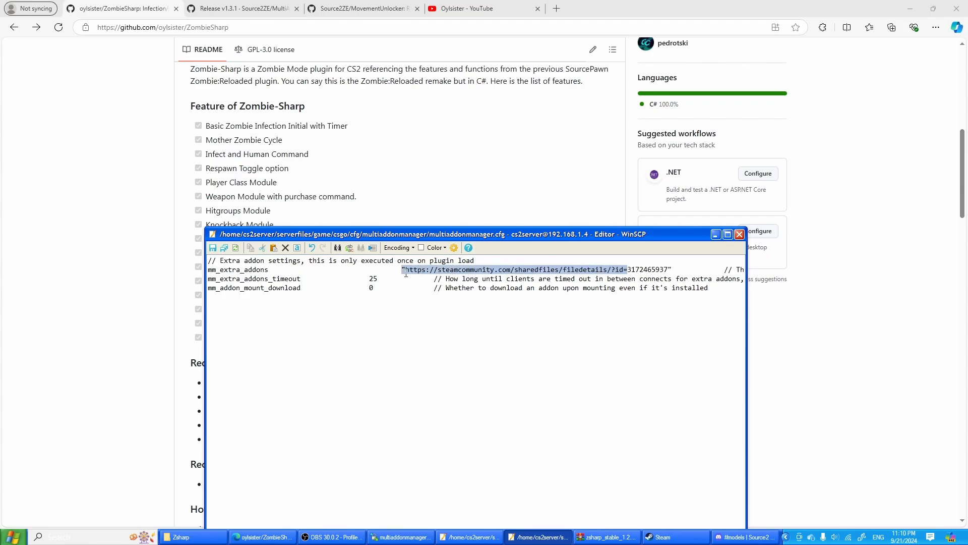
pyautogui.press('Delete')
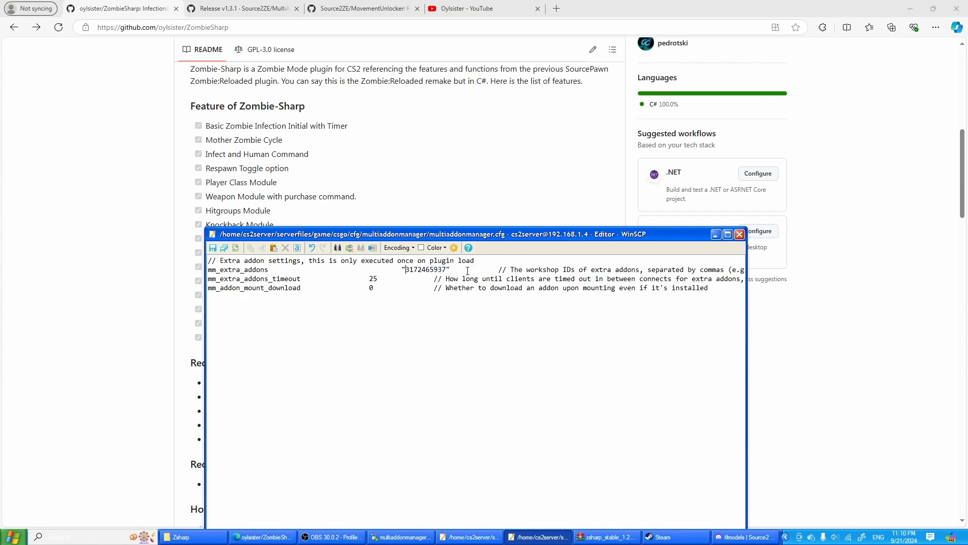
pyautogui.hotkey('ctrl', 's')
pyautogui.click(740, 234)
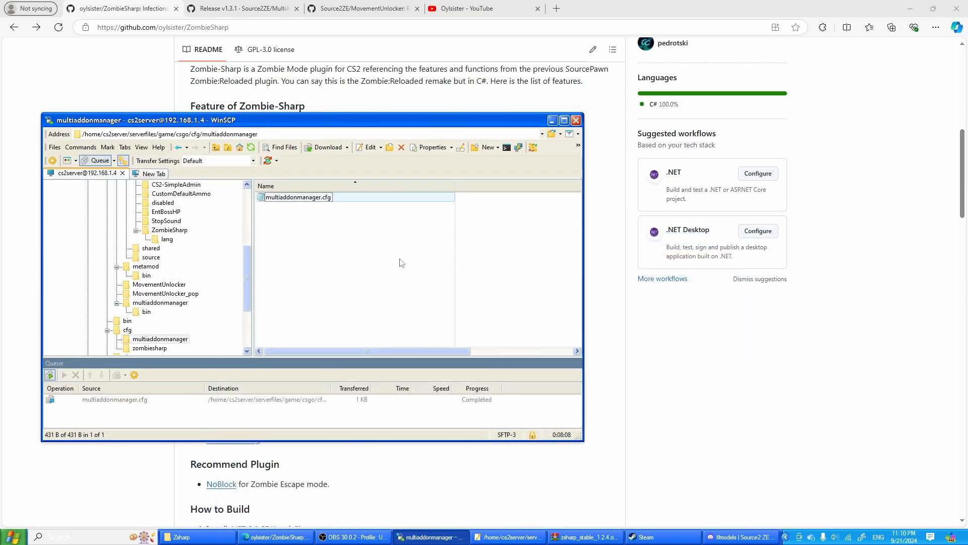
pyautogui.press('super')
pyautogui.write('w')
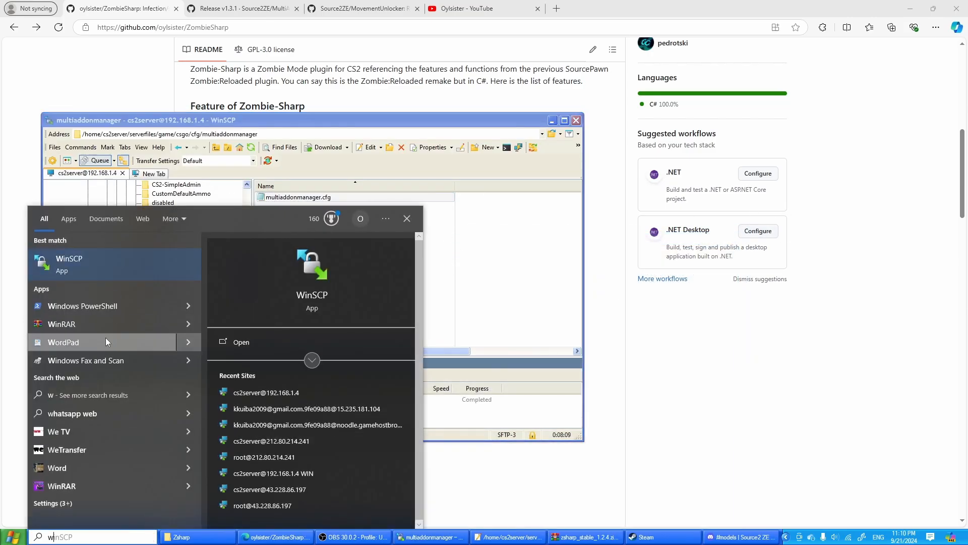
pyautogui.click(121, 306)
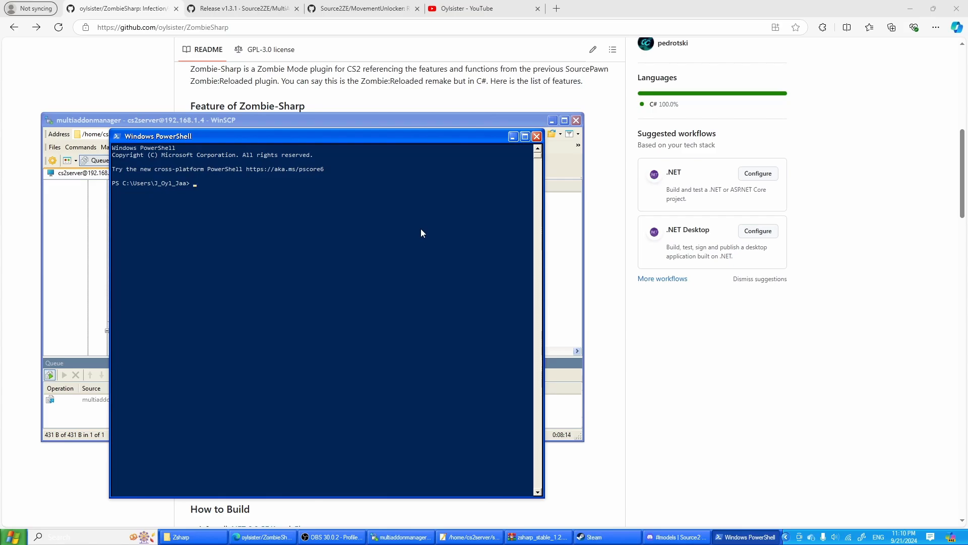
pyautogui.write('ssh cs2server@192.168.1.4')
pyautogui.press('Return')
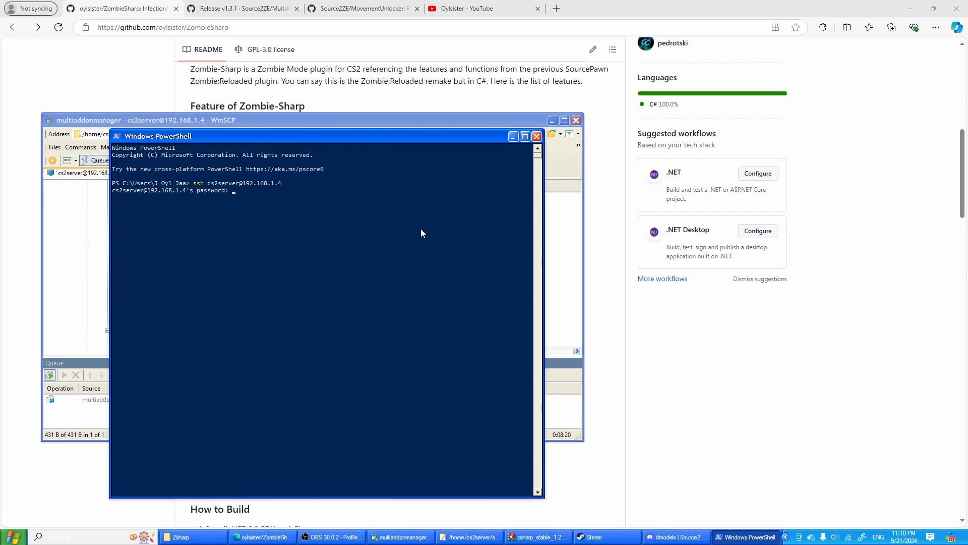
# - Submit the SSH account password and restart the game server with ./cs2server restart
pyautogui.press('Return')
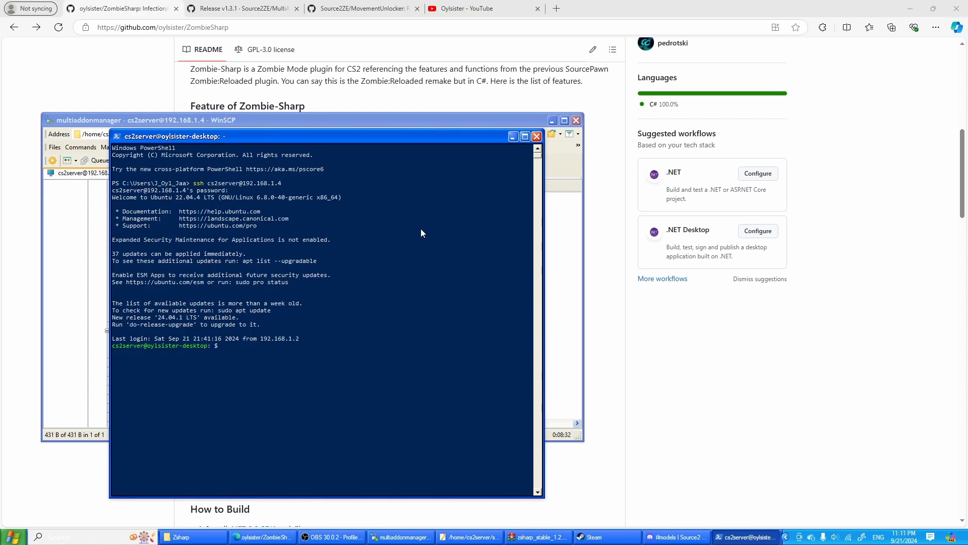
pyautogui.press('Up')
pyautogui.press('Up')
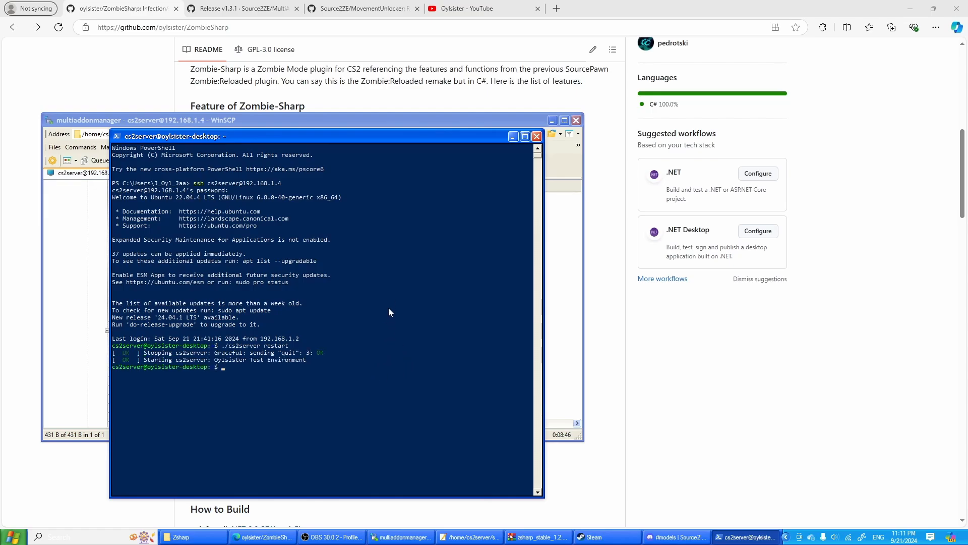
# - Open the game server's live console with ./cs2server console and accept the continue prompt
pyautogui.write('./cs2server console')
pyautogui.press('Return')
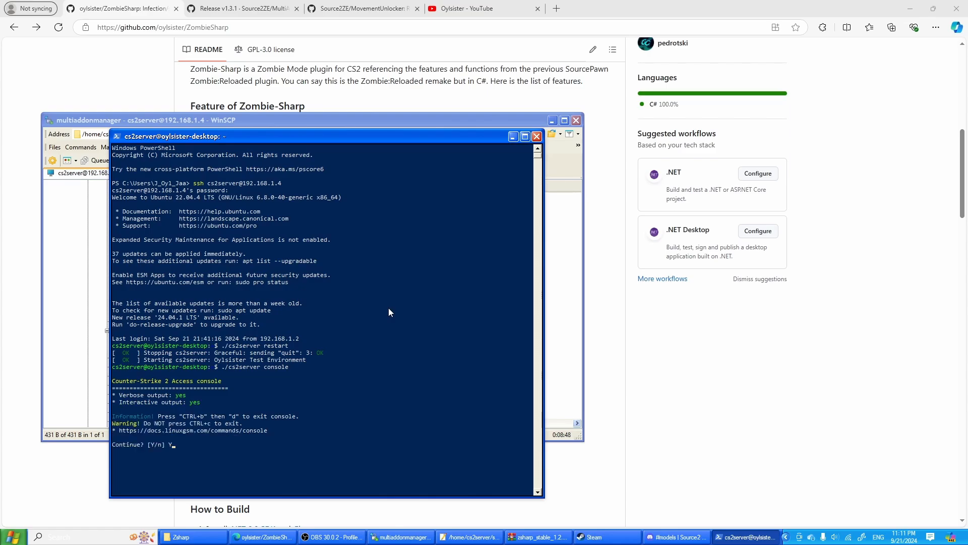
pyautogui.press('Return')
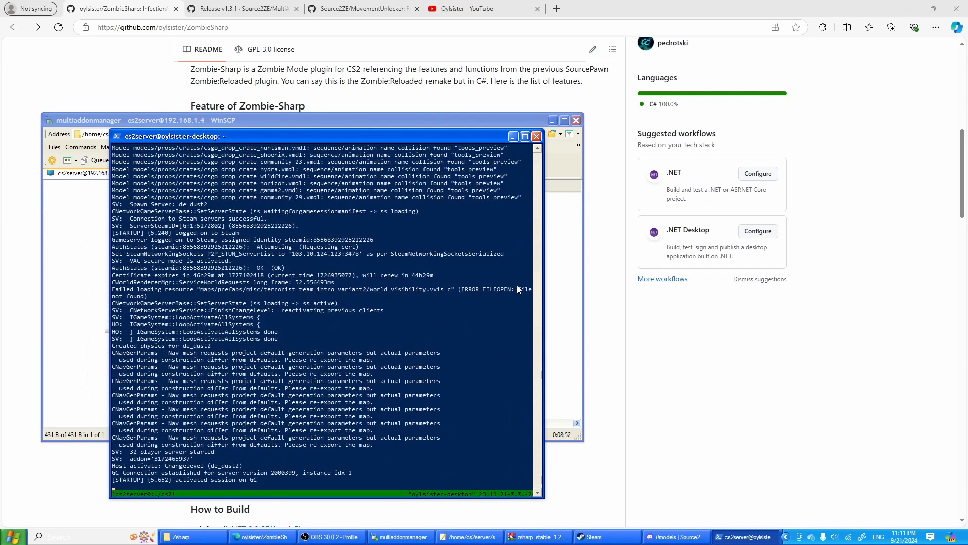
# - Query the CounterStrikeSharp version in the server console, trying css_version and then css version
pyautogui.write('css_version')
pyautogui.press('Return')
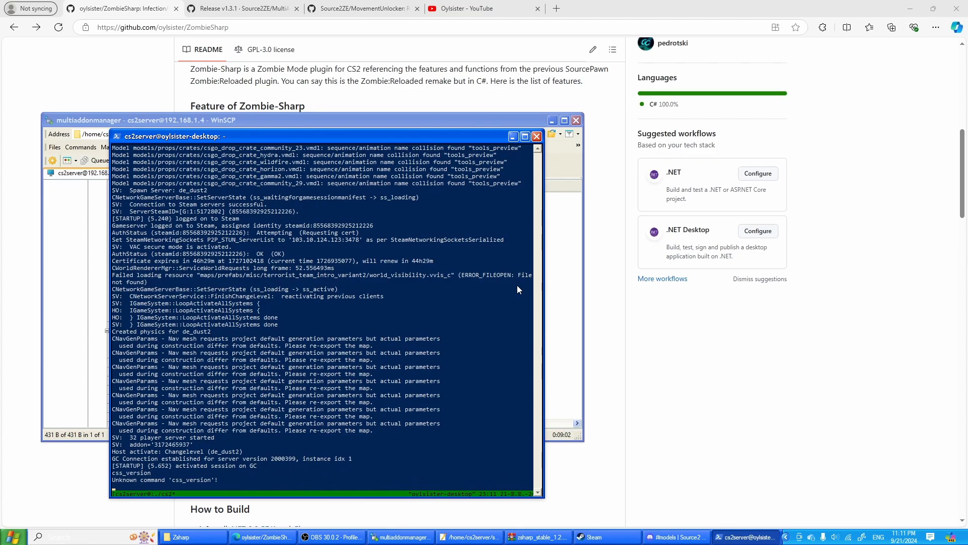
pyautogui.write('css version')
pyautogui.press('Return')
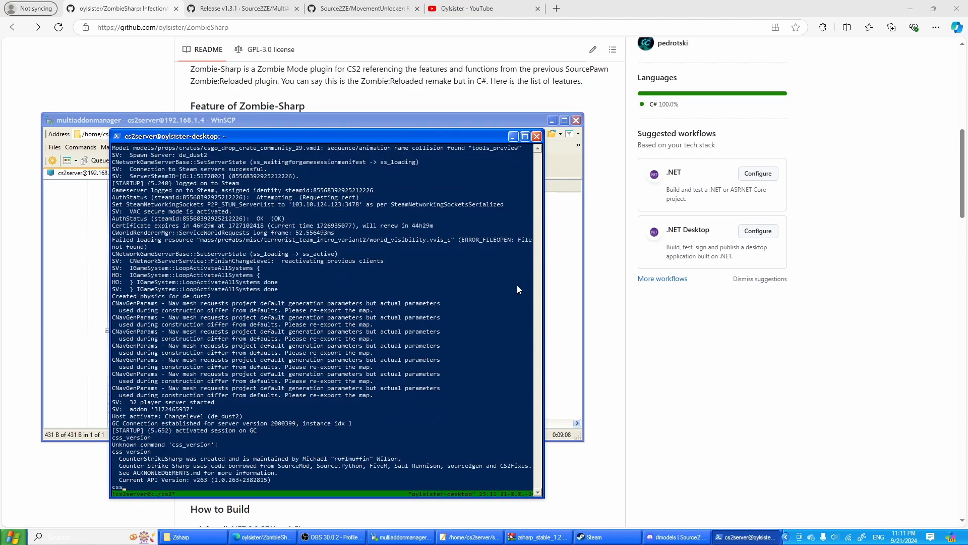
# - List the loaded CounterStrikeSharp plugins, trying css plugins_list and css_plugins_list before running css plugins list
pyautogui.write('css plugion')
pyautogui.press('BackSpace')
pyautogui.write('ns_list')
pyautogui.press('Return')
pyautogui.press('Up')
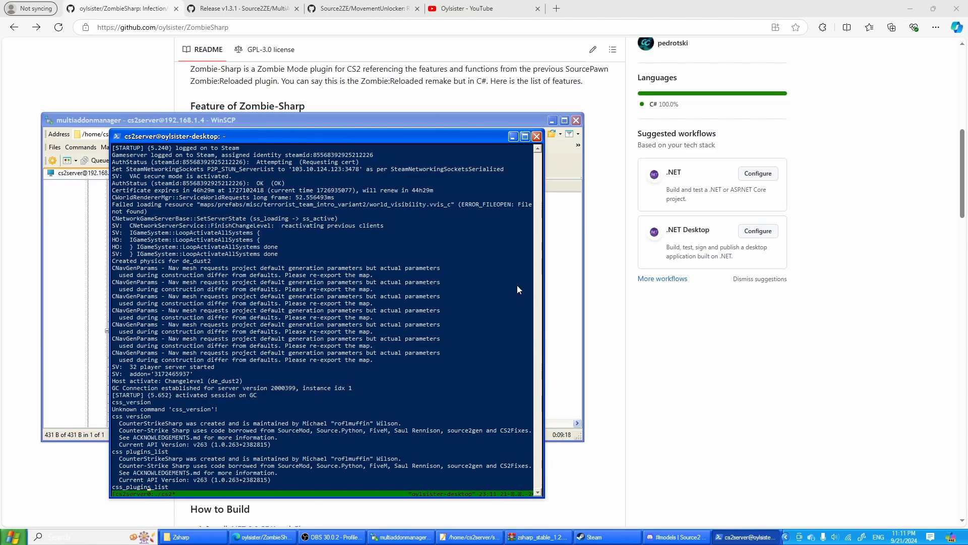
pyautogui.press('Return')
pyautogui.press('Up')
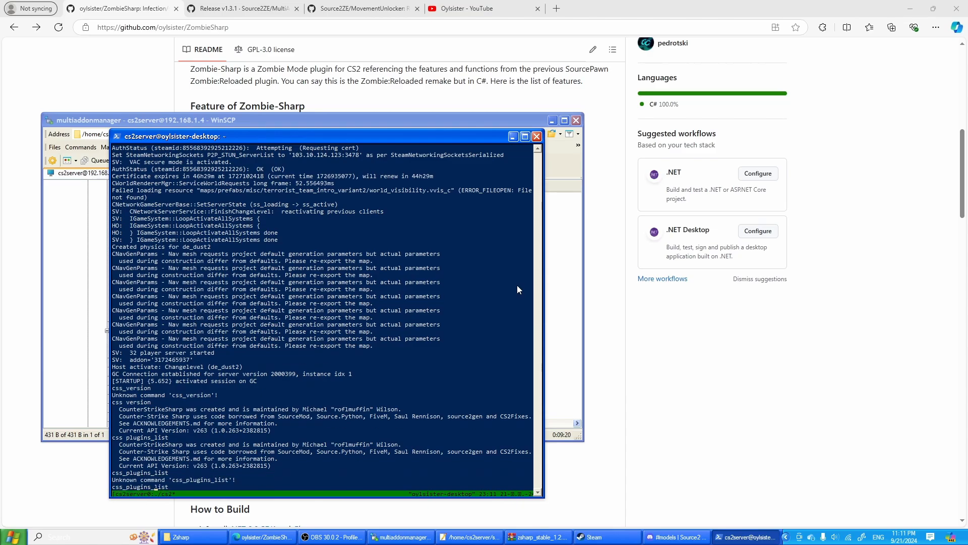
pyautogui.press('BackSpace')
pyautogui.press('Return')
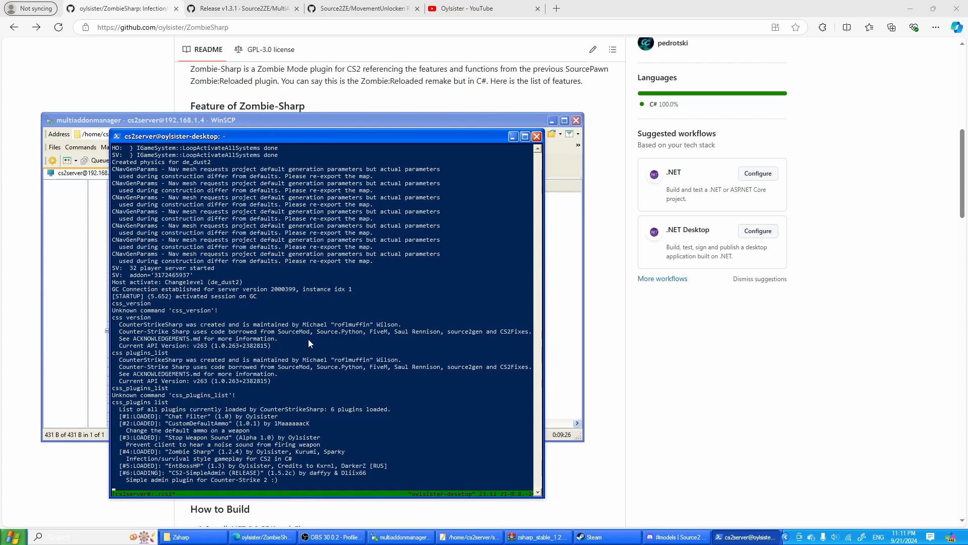
pyautogui.press('Up')
pyautogui.press('Up')
pyautogui.press('Up')
pyautogui.press('Up')
pyautogui.press('Up')
pyautogui.press('Down')
pyautogui.press('Down')
pyautogui.press('Down')
# - Switch to Steam and launch Counter-Strike 2 from the game library
pyautogui.click(600, 536)
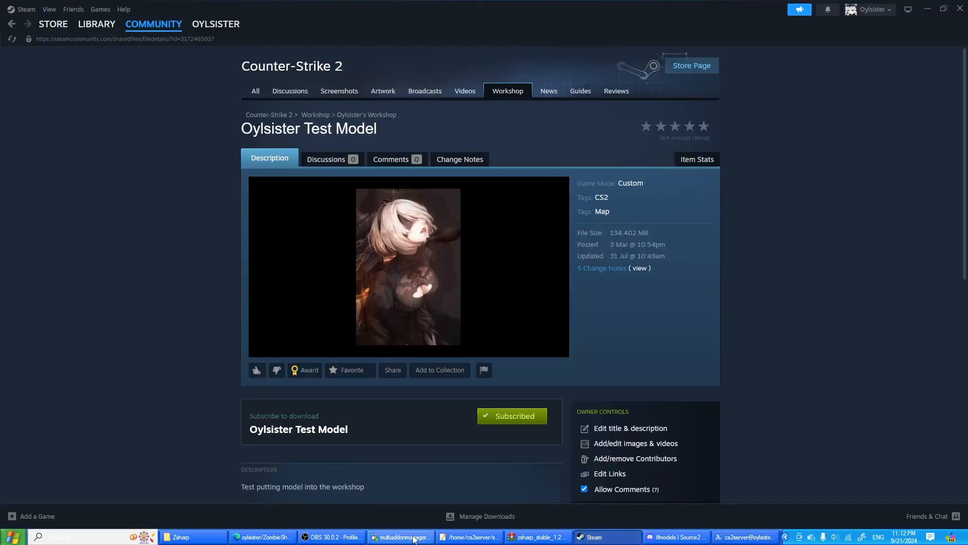
pyautogui.click(87, 27)
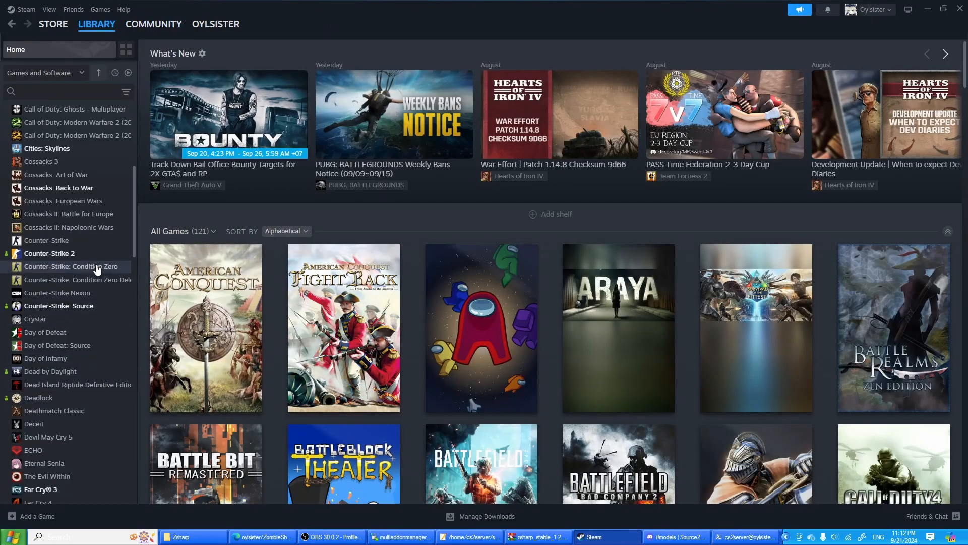
pyautogui.click(96, 241)
pyautogui.click(99, 253)
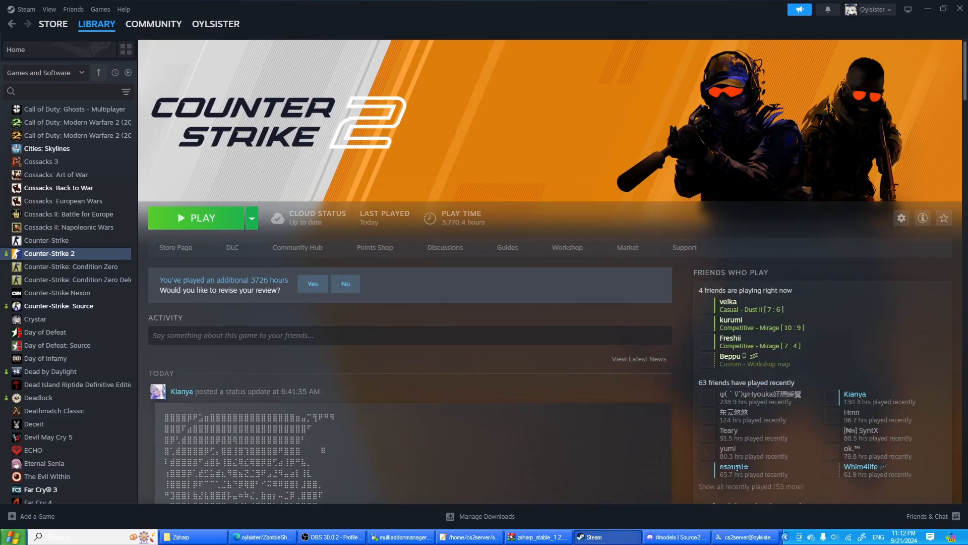
pyautogui.click(191, 218)
pyautogui.click(519, 363)
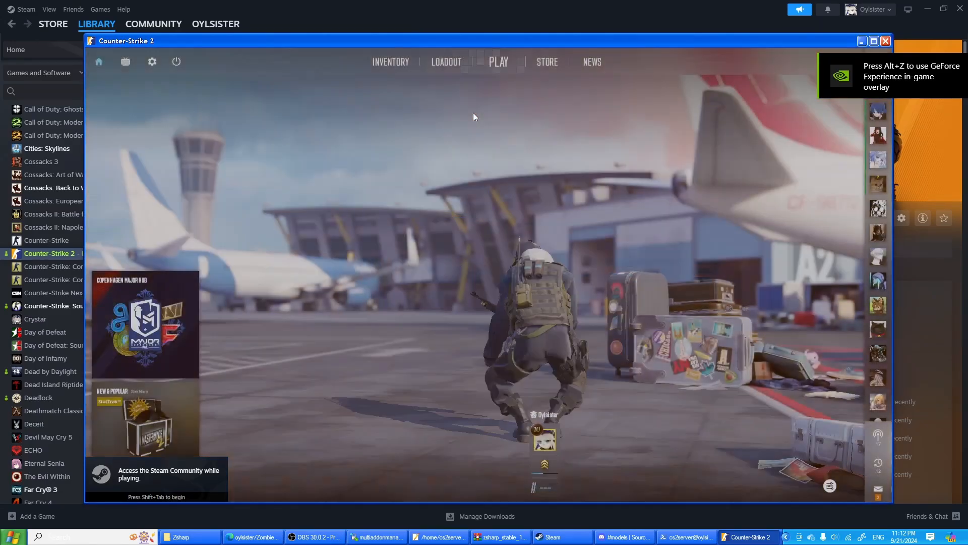
# - Open the community server browser's favorites and connect to the Test Environment server running de_dust2
pyautogui.click(499, 62)
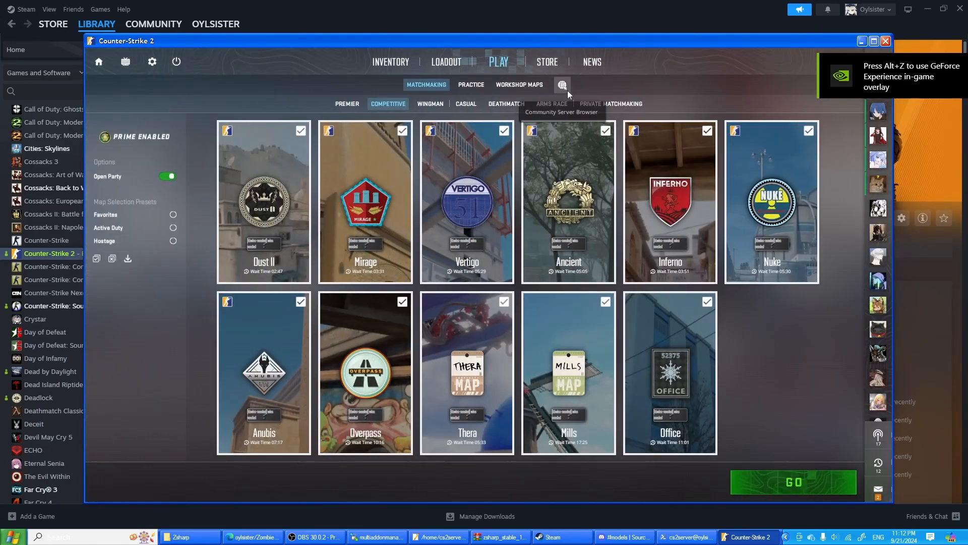
pyautogui.click(564, 82)
pyautogui.click(184, 66)
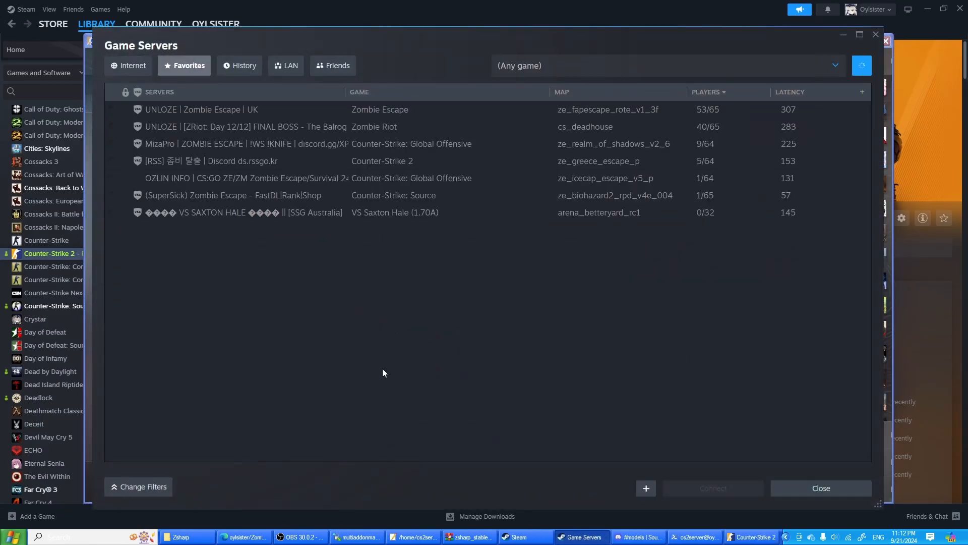
pyautogui.click(394, 300)
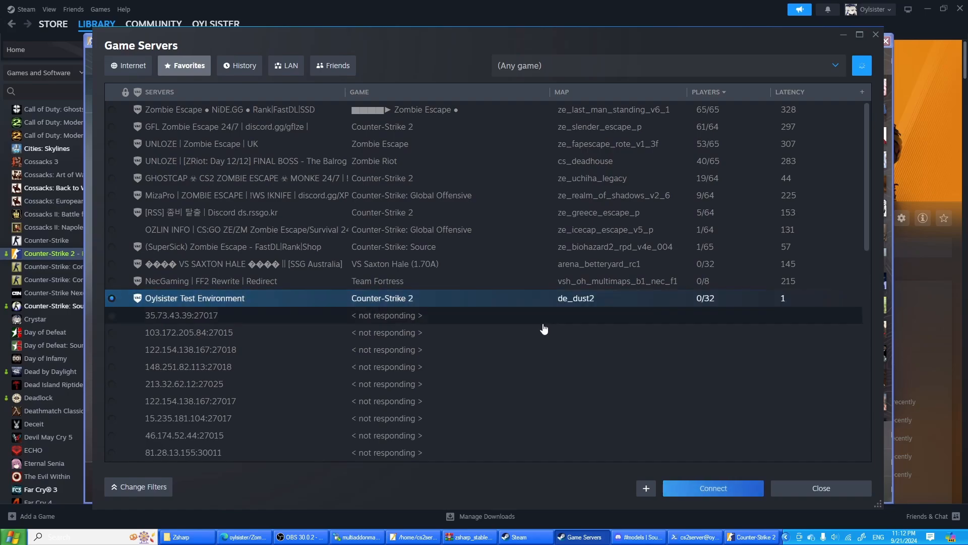
pyautogui.click(734, 488)
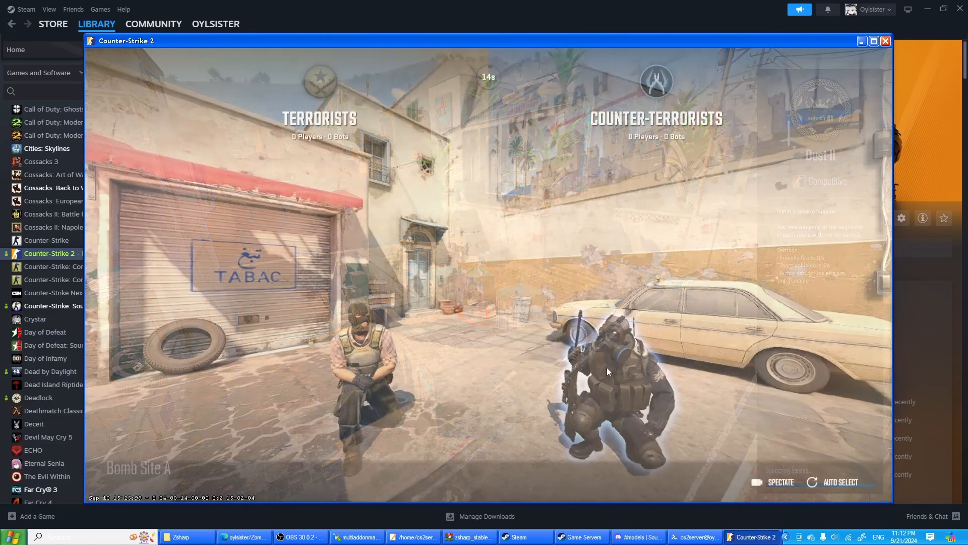
# - Join the Counter-Terrorists on de_dust2 and alternate between the knife and pistol during warmup
pyautogui.click(606, 367)
pyautogui.press('3')
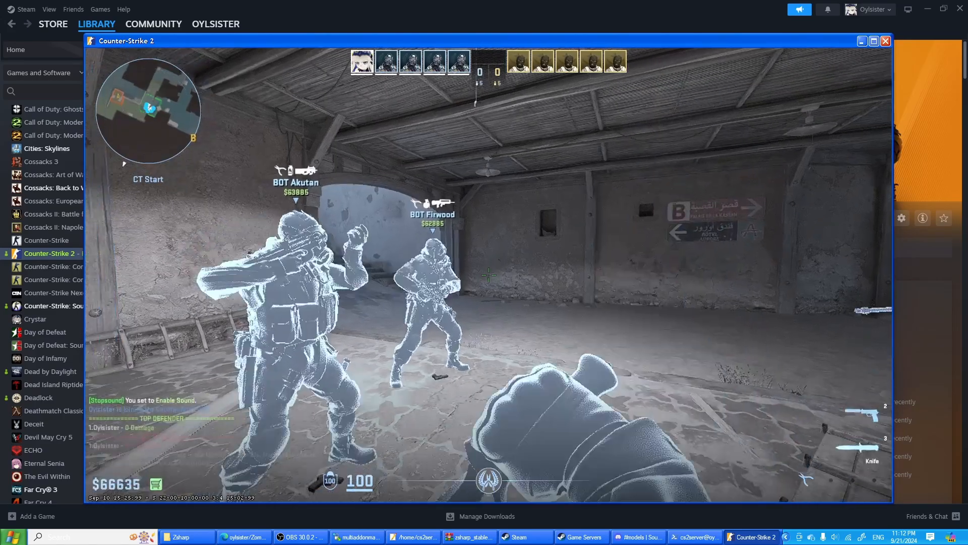
pyautogui.press('2')
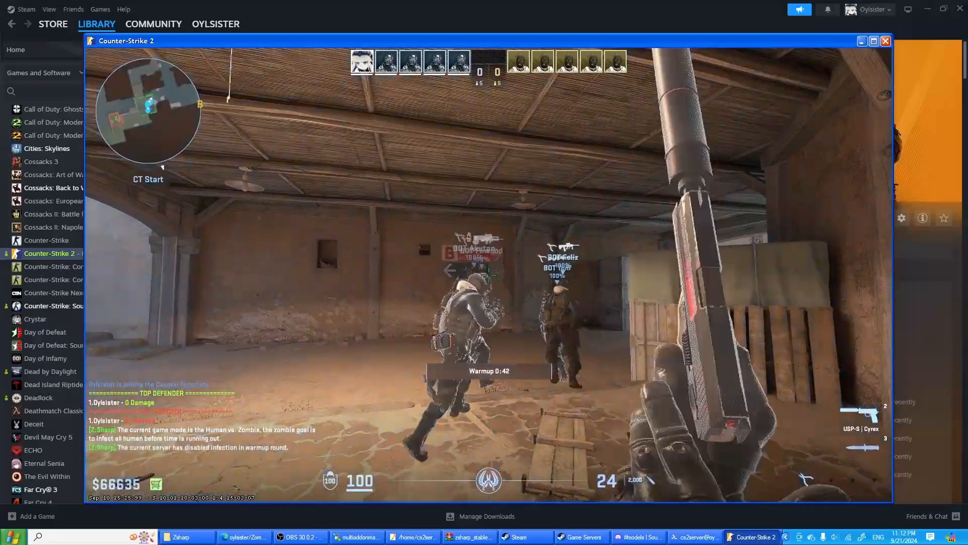
pyautogui.press('3')
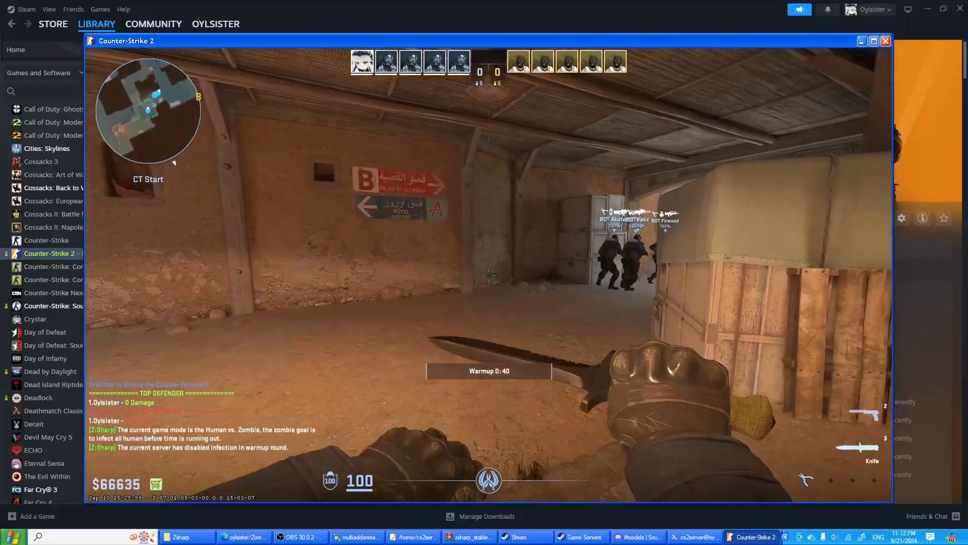
pyautogui.press('2')
pyautogui.press('3')
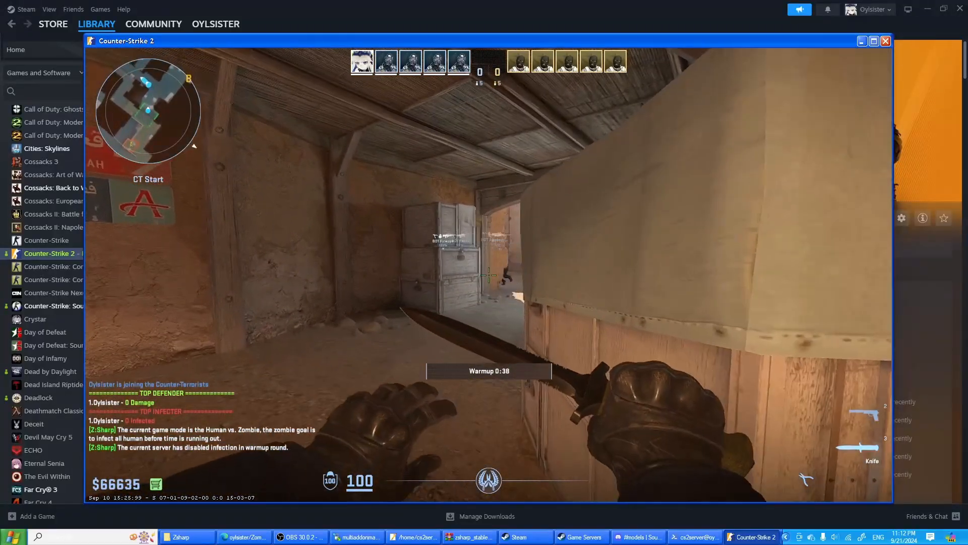
# - Switch from the game to the playerclasses.json editor window and close it
pyautogui.hotkey('alt', 'Tab')
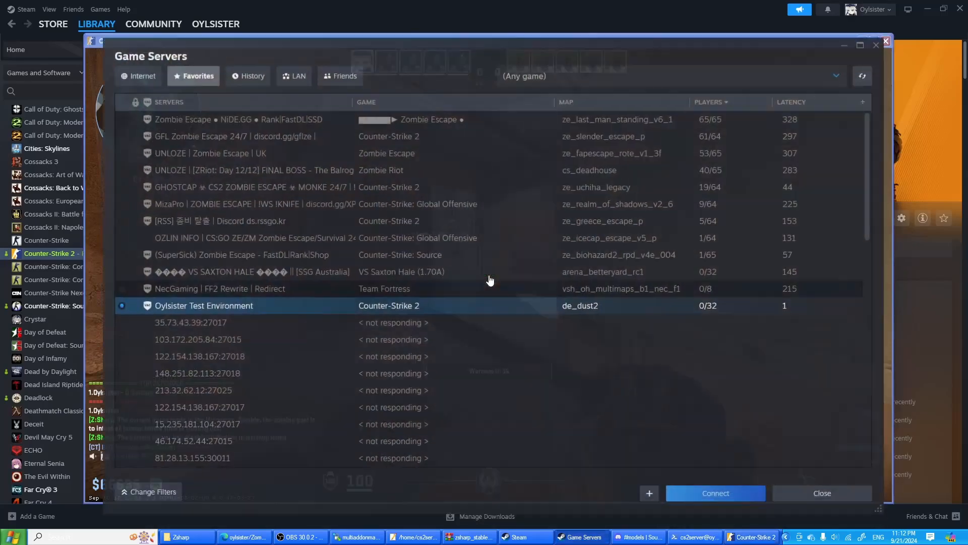
pyautogui.click(399, 538)
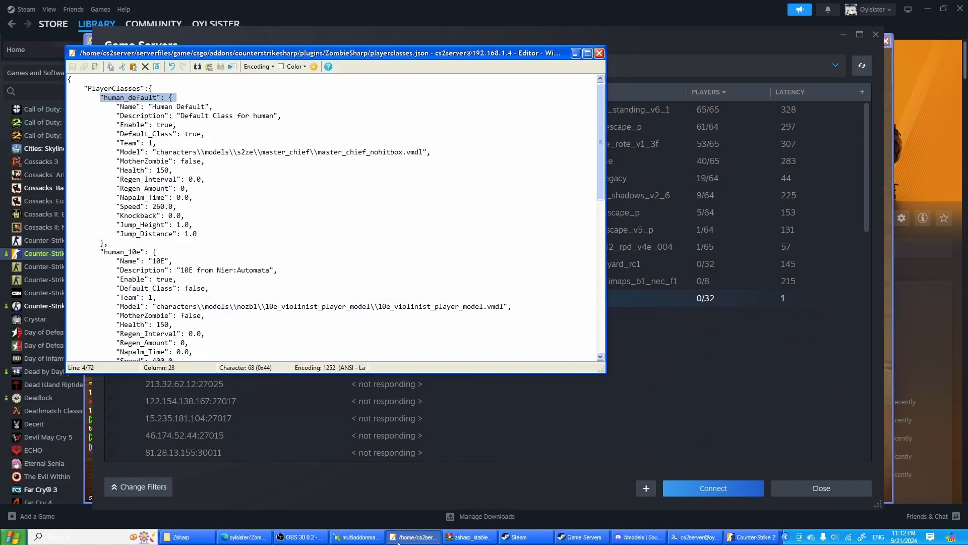
pyautogui.click(600, 53)
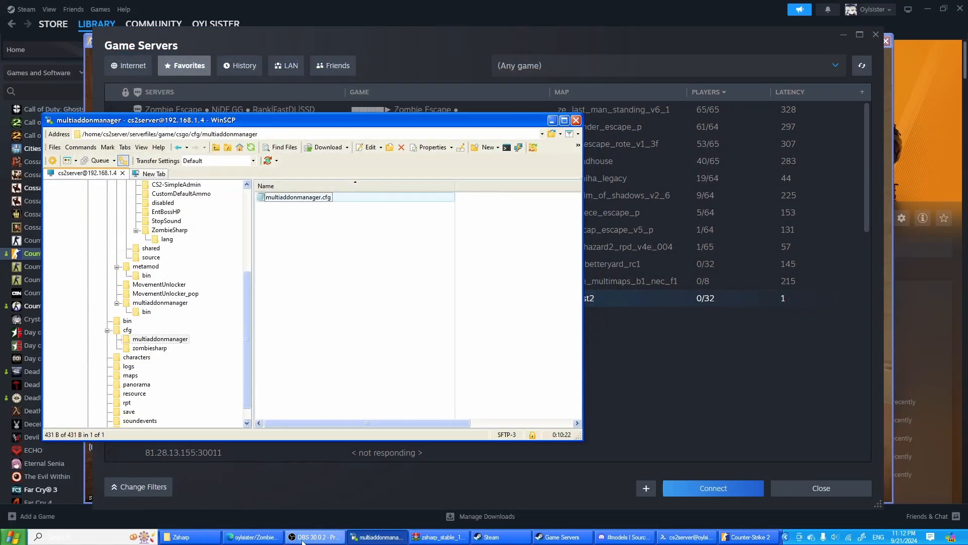
# - Open zombiesharp.cfg from the server's cfg/zombiesharp folder in WinSCP and examine the zs_infect_enable_warmup setting
pyautogui.click(150, 347)
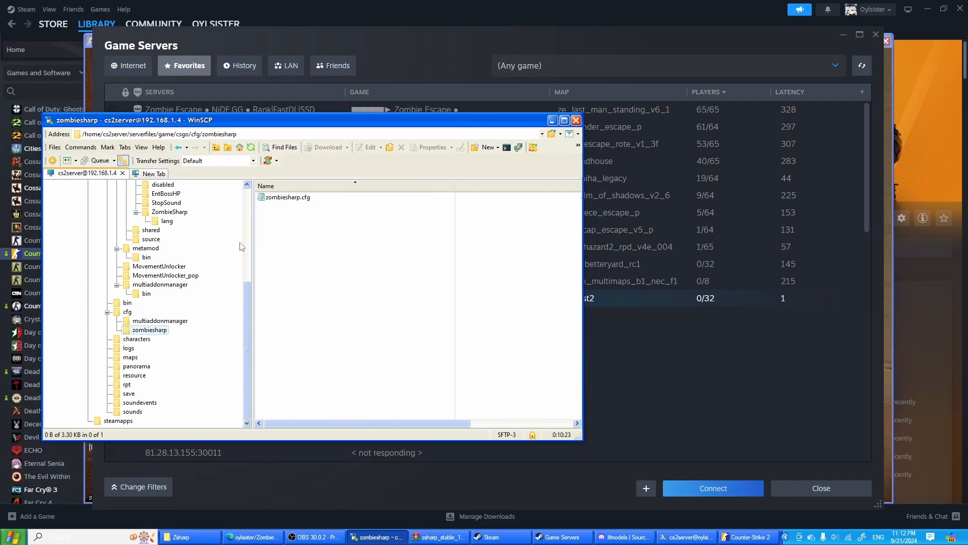
pyautogui.doubleClick(289, 200)
pyautogui.scroll(-9, 595, 154)
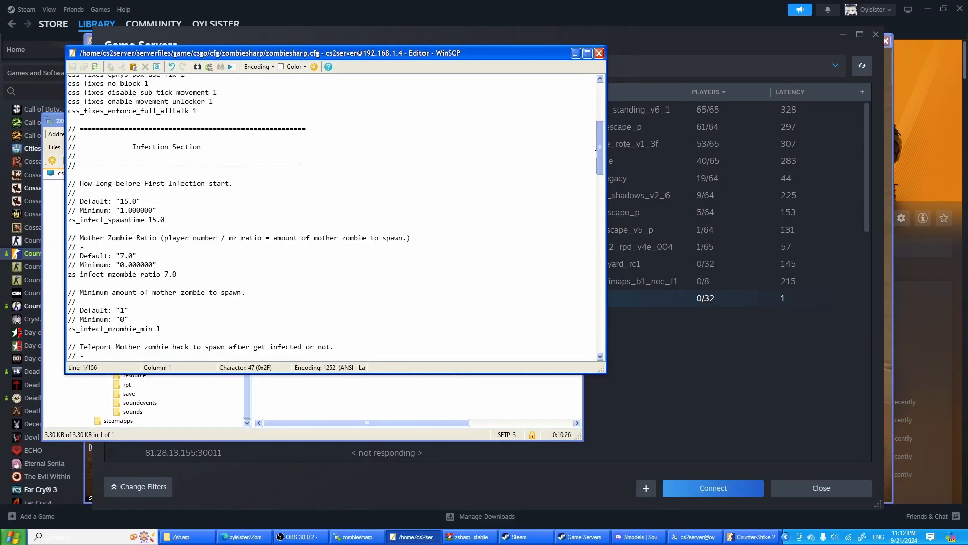
pyautogui.scroll(-17, 596, 154)
pyautogui.scroll(8, 592, 200)
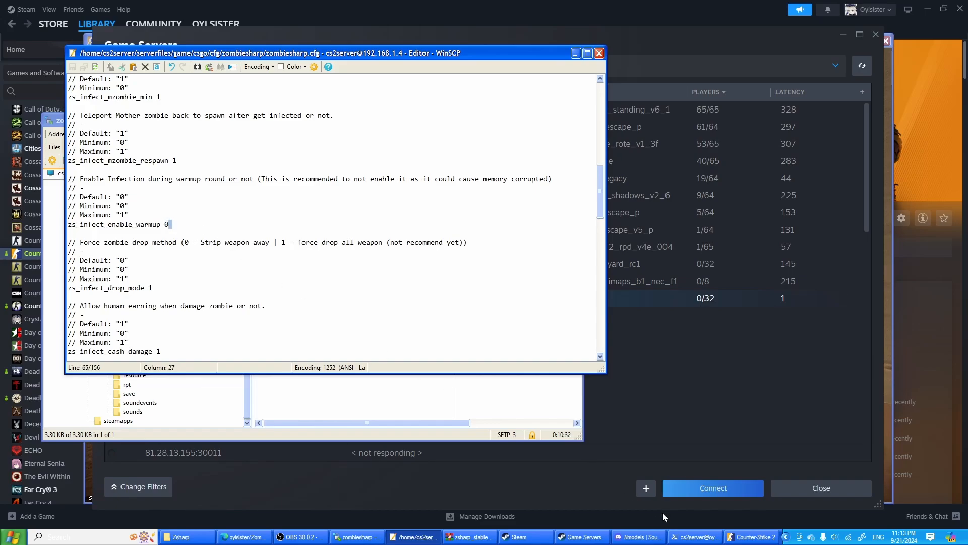
# - Return to Counter-Strike 2 and move from CT Start through Mid Doors to Catwalk during warmup, switching between knife and pistol
pyautogui.click(751, 536)
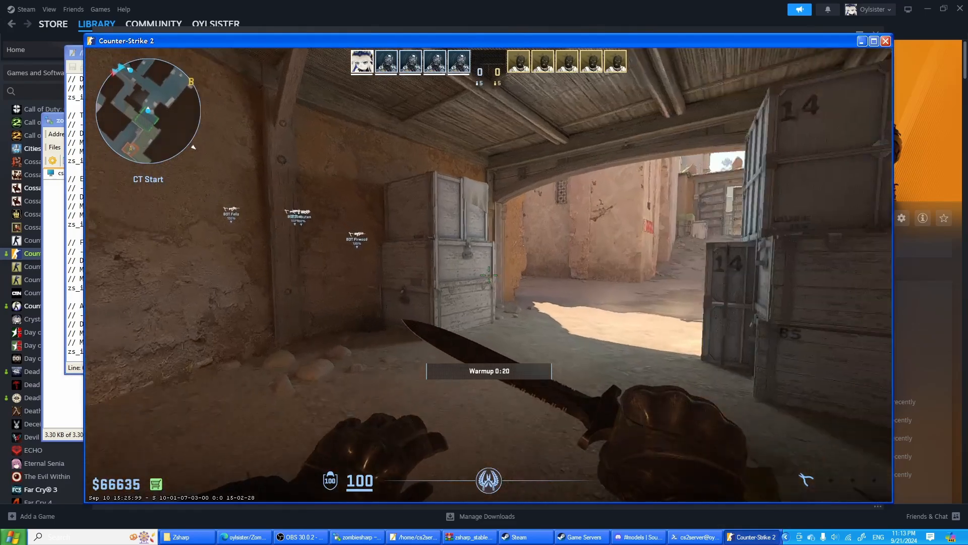
pyautogui.press('w')
pyautogui.press('2')
pyautogui.press('3')
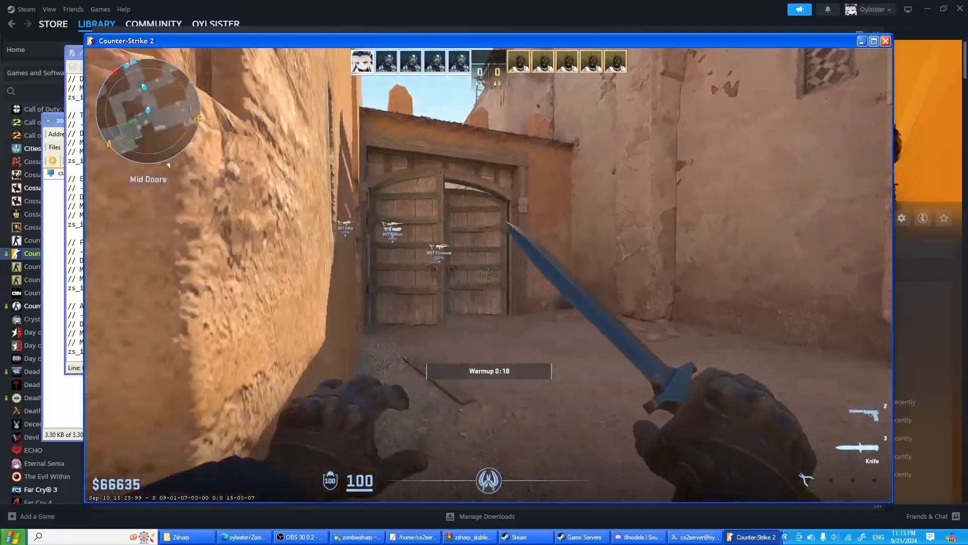
pyautogui.press('w')
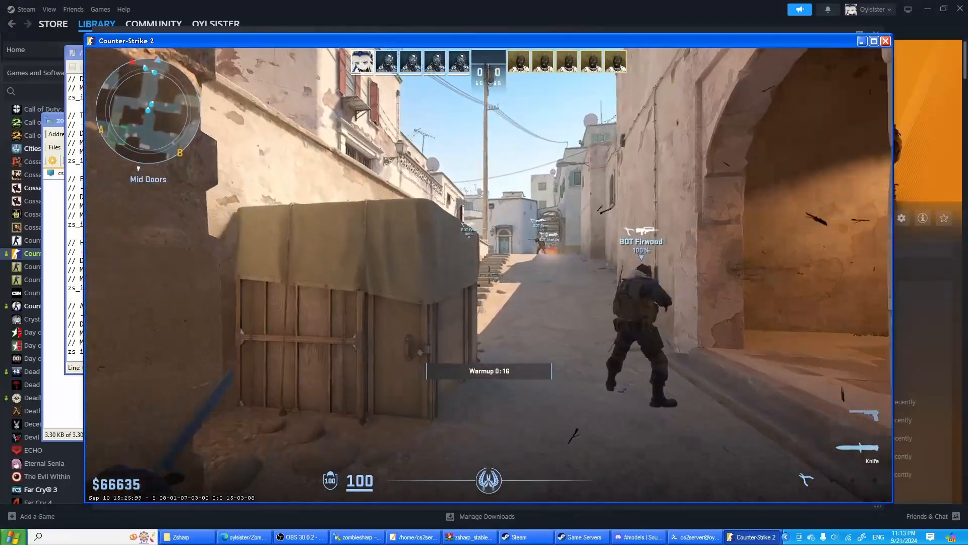
pyautogui.press('w')
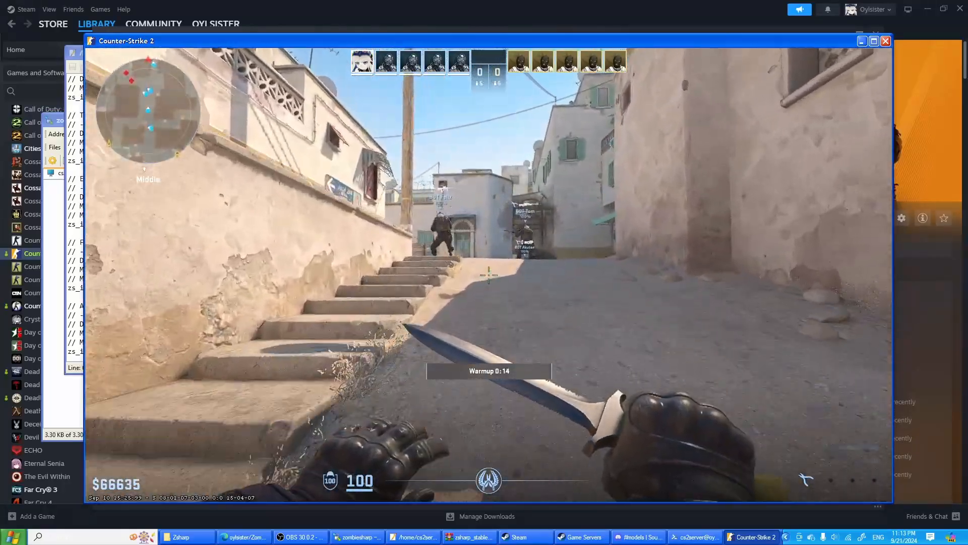
pyautogui.press('w')
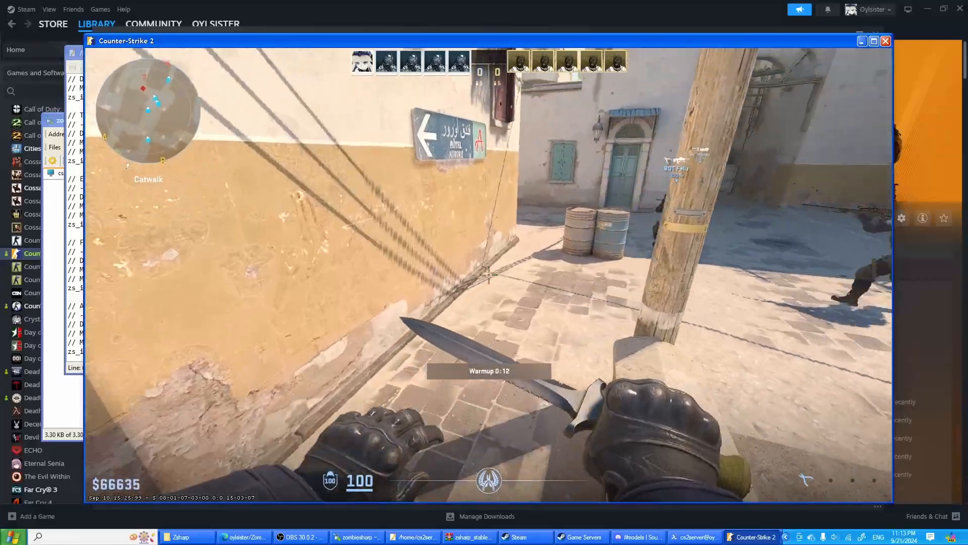
pyautogui.press('w')
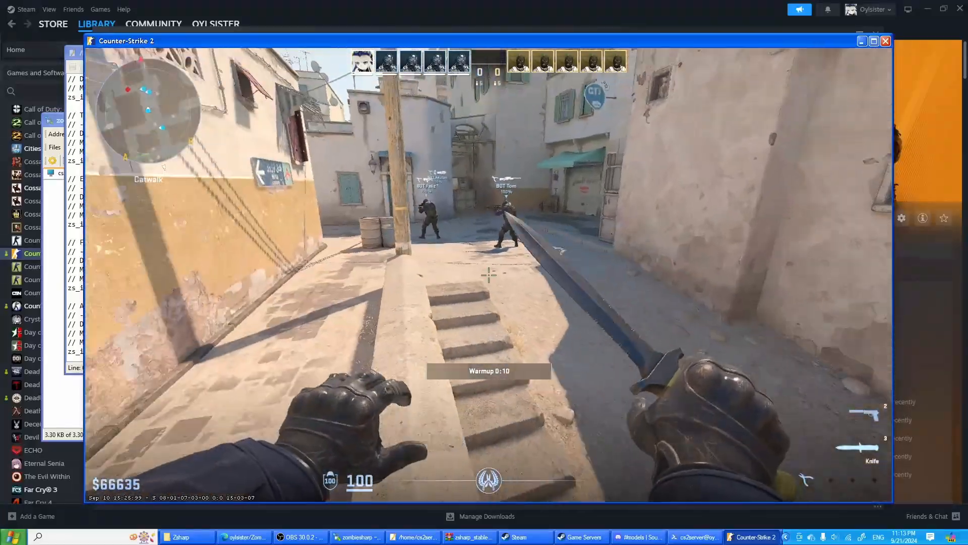
pyautogui.press('2')
pyautogui.press('w')
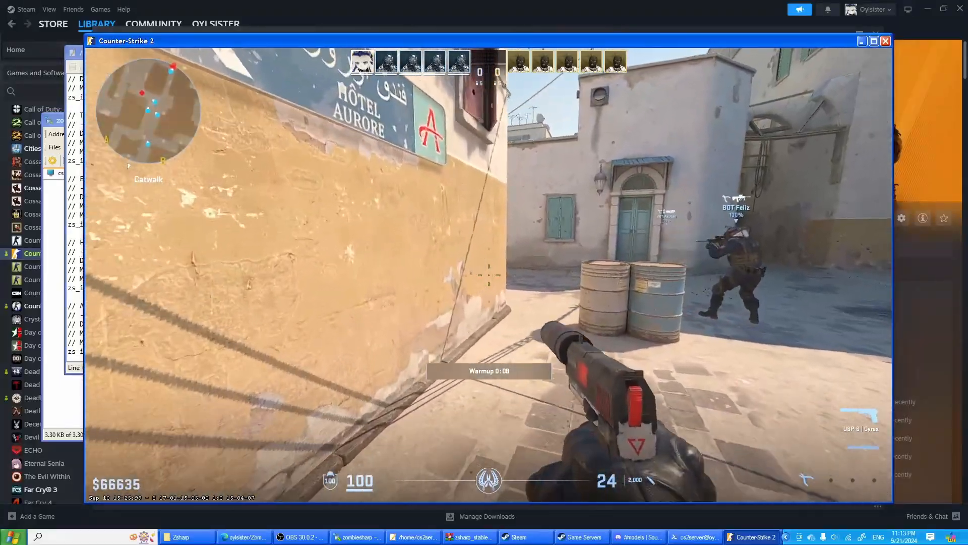
# - Switch from the game to the cs2server terminal and examine the server console log around the start of the match
pyautogui.hotkey('alt', 'Tab')
pyautogui.hotkey('alt', 'Tab')
pyautogui.hotkey('alt', 'Tab')
pyautogui.hotkey('alt', 'Tab')
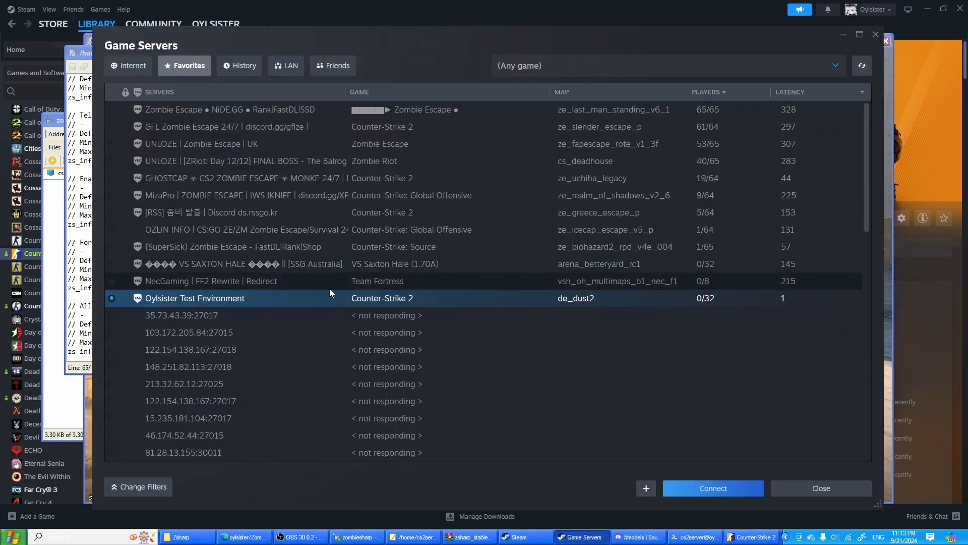
pyautogui.hotkey('alt', 'Tab')
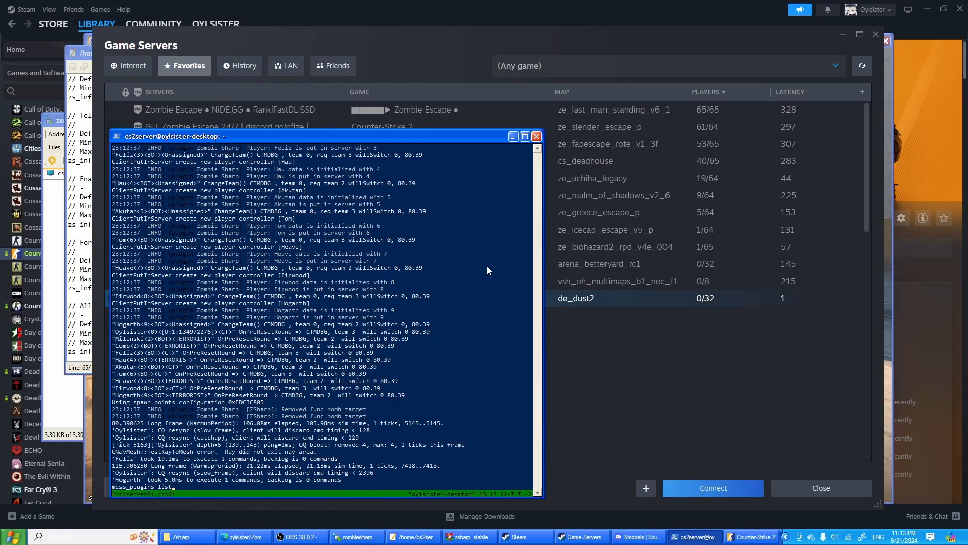
pyautogui.rightClick(487, 266)
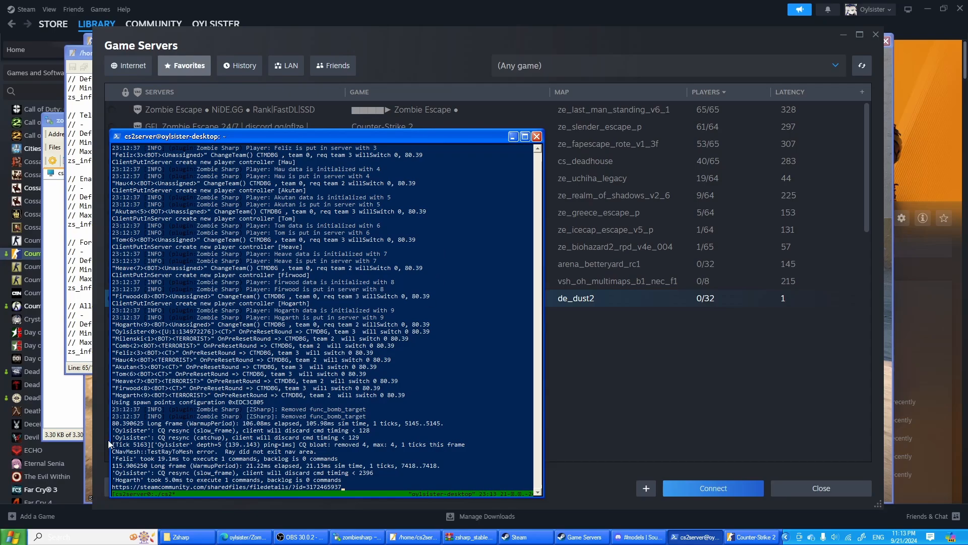
pyautogui.click(90, 434)
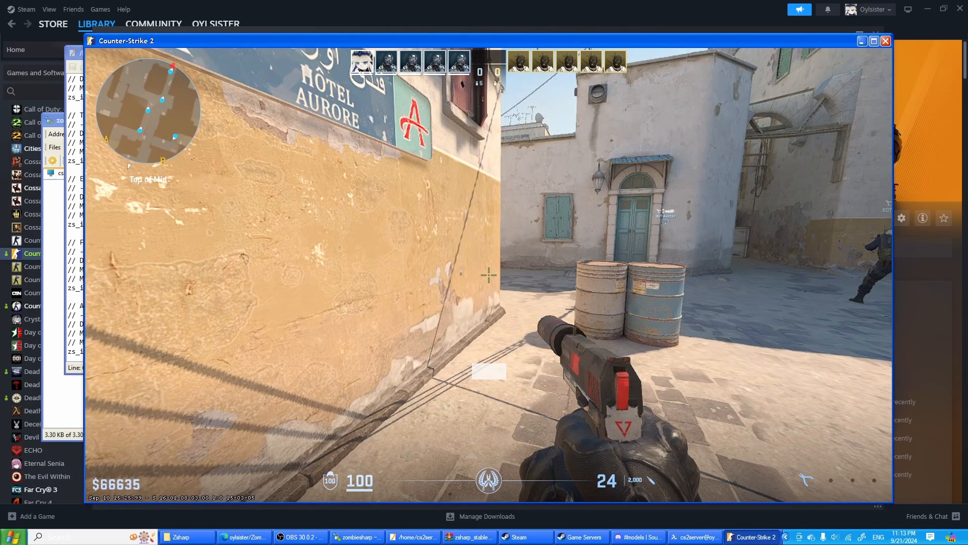
pyautogui.hotkey('alt', 'Tab')
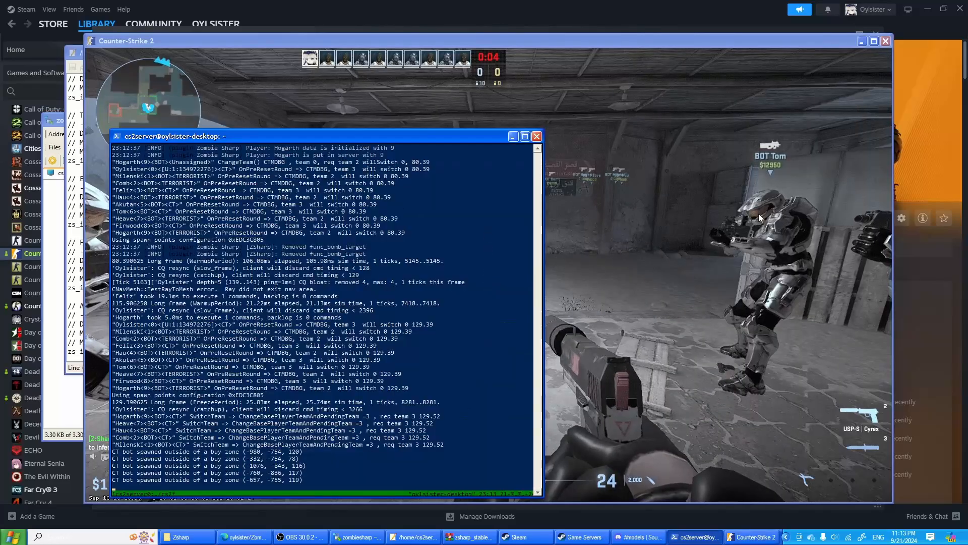
# - Return to Counter-Strike 2 and buy an M4A1-S rifle during the freeze period
pyautogui.click(759, 218)
pyautogui.press('3')
pyautogui.press('b')
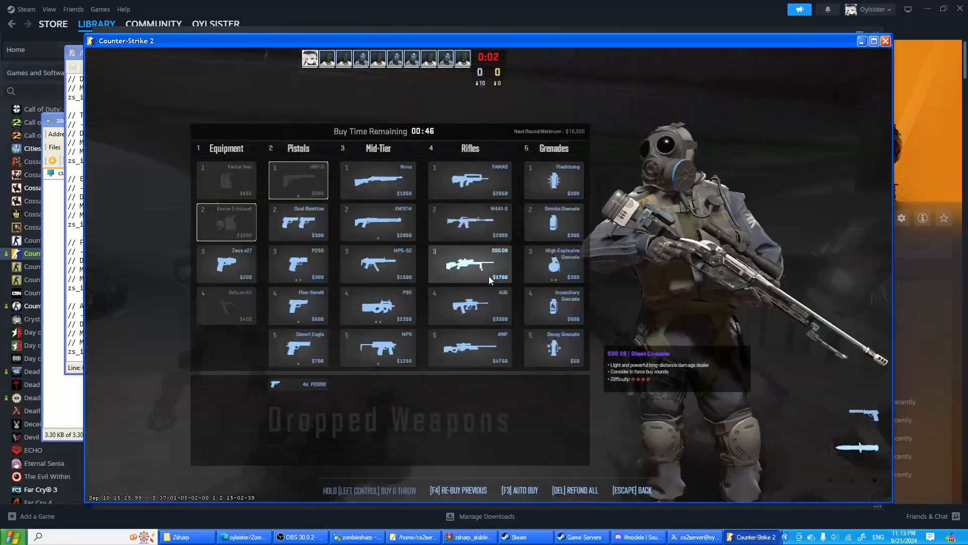
pyautogui.click(472, 234)
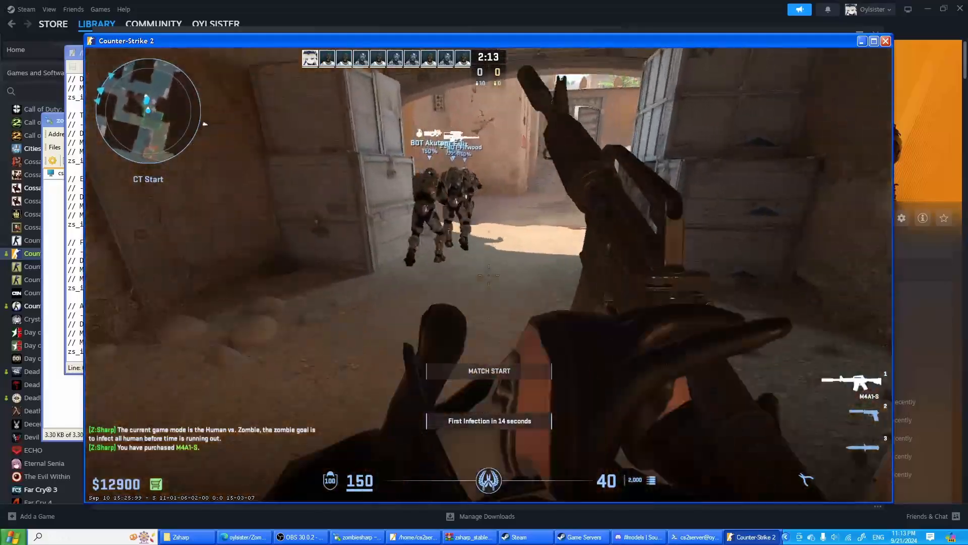
# - Cycle between pistol, rifle and knife while running from CT Start through Mid Doors and Top of Mid to Outside Long
pyautogui.press('2')
pyautogui.press('1')
pyautogui.press('3')
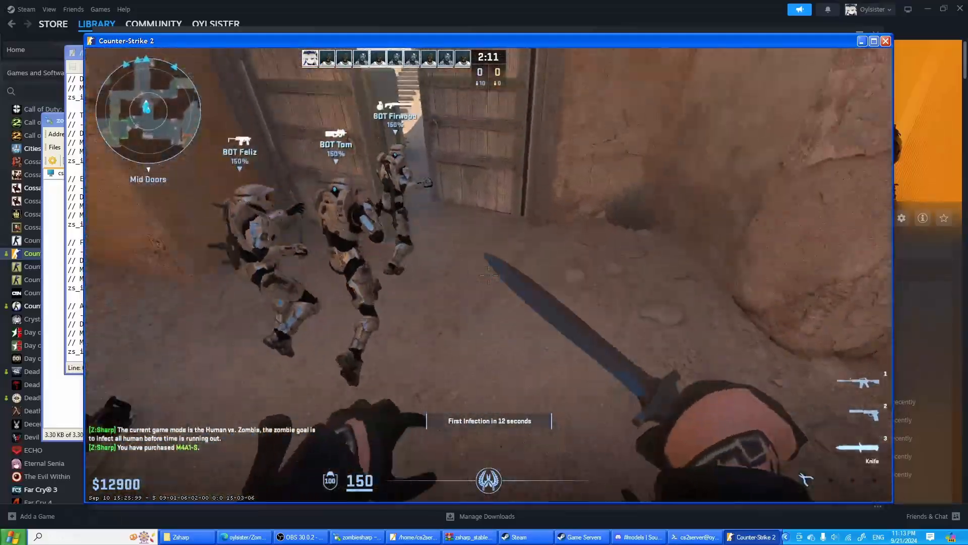
pyautogui.press('w')
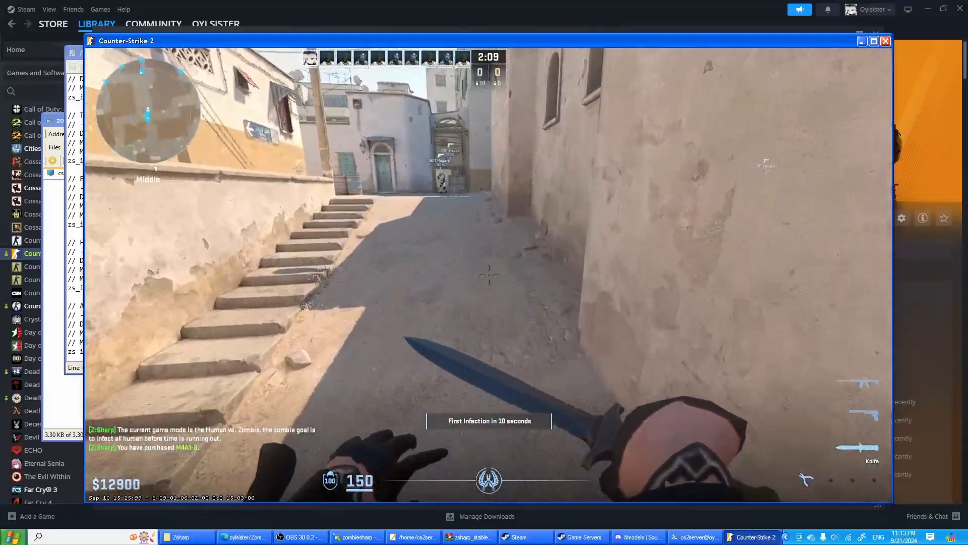
pyautogui.press('w')
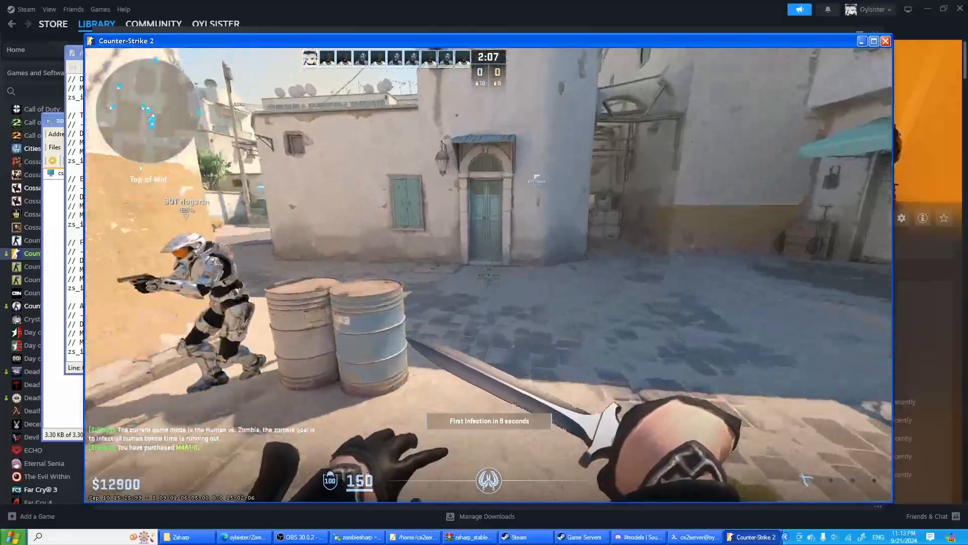
pyautogui.press('w')
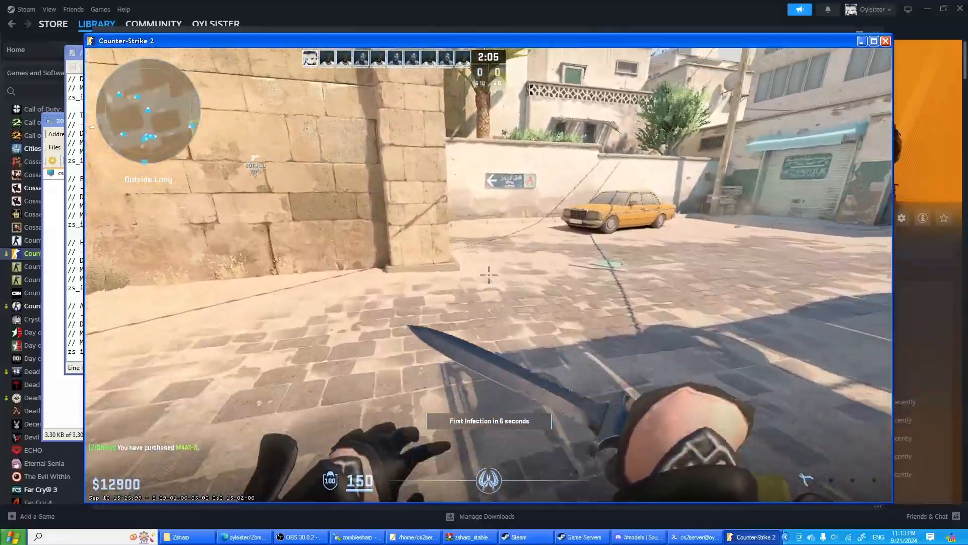
pyautogui.press('w')
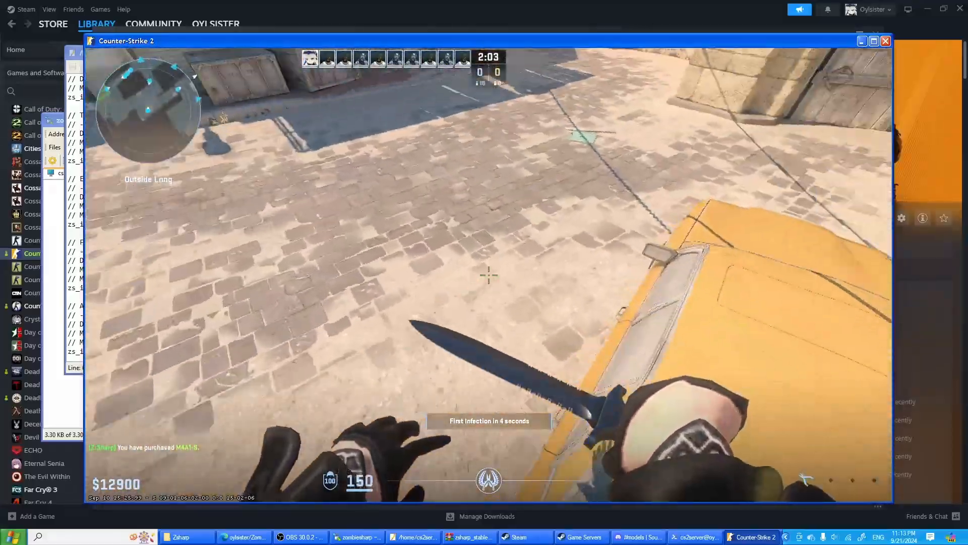
pyautogui.press('2')
pyautogui.press('1')
pyautogui.press('w')
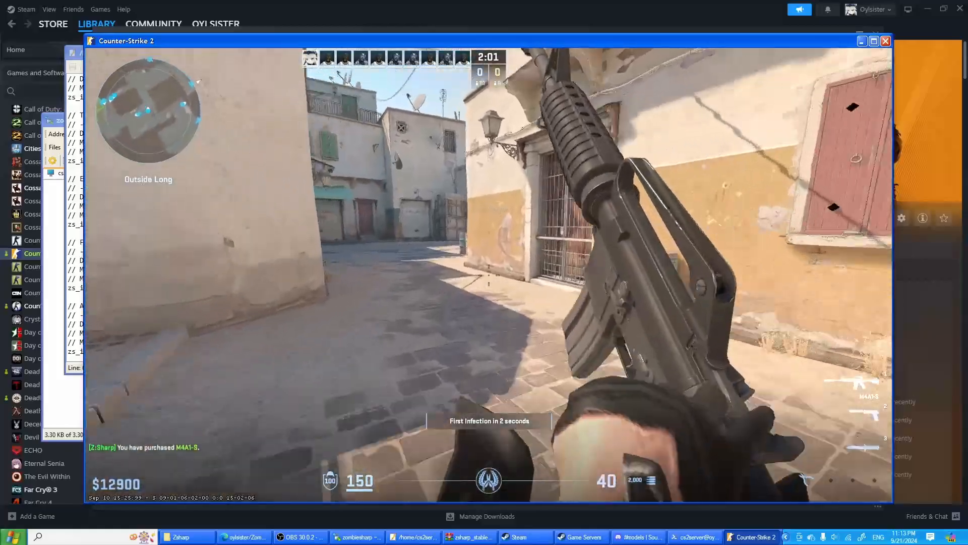
pyautogui.press('w')
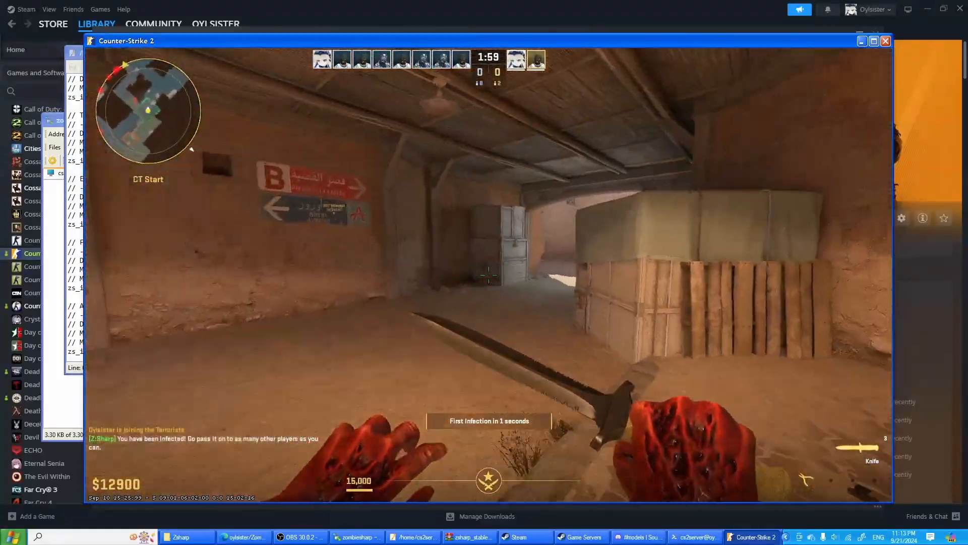
# - As a zombie, run from CT Start through Mid Doors to Top of Mid and infect the human bot there with the knife
pyautogui.press('w')
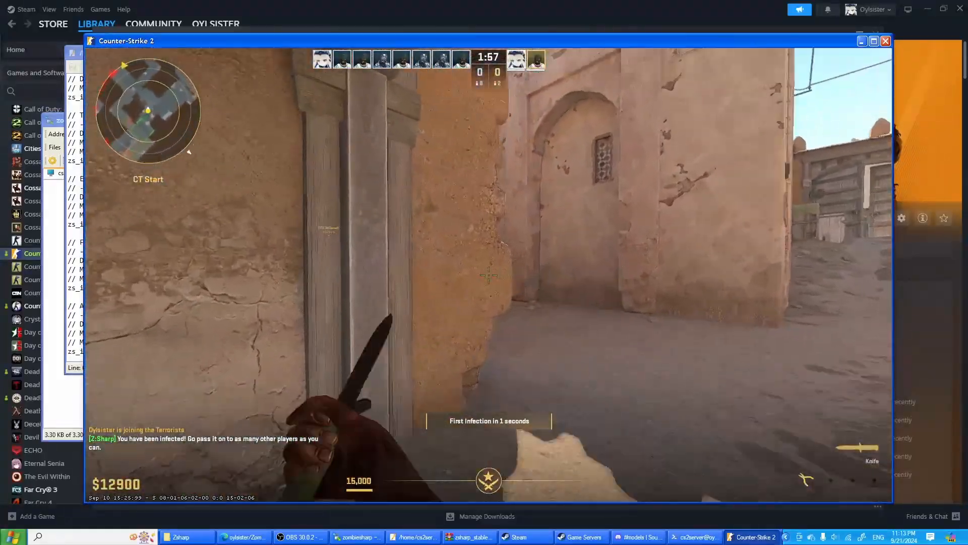
pyautogui.press('w')
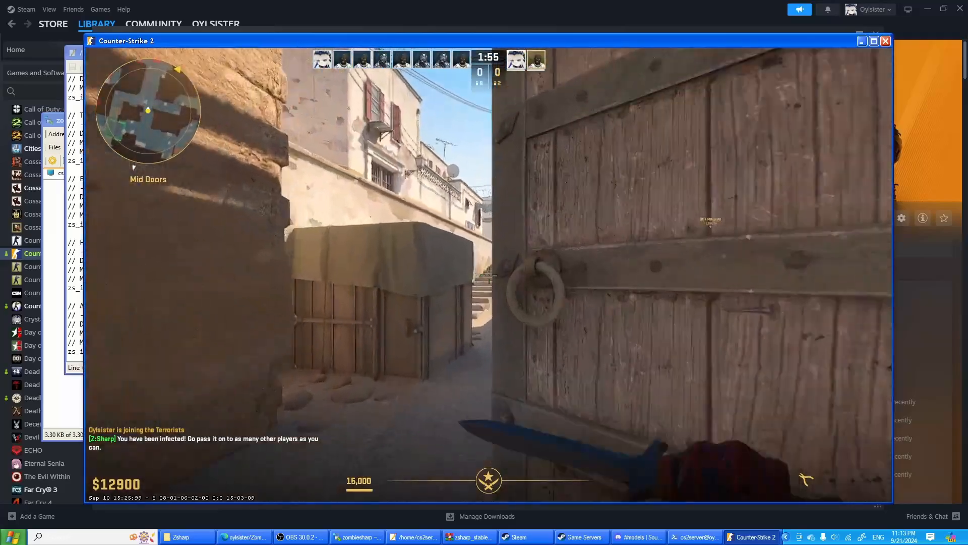
pyautogui.press('w')
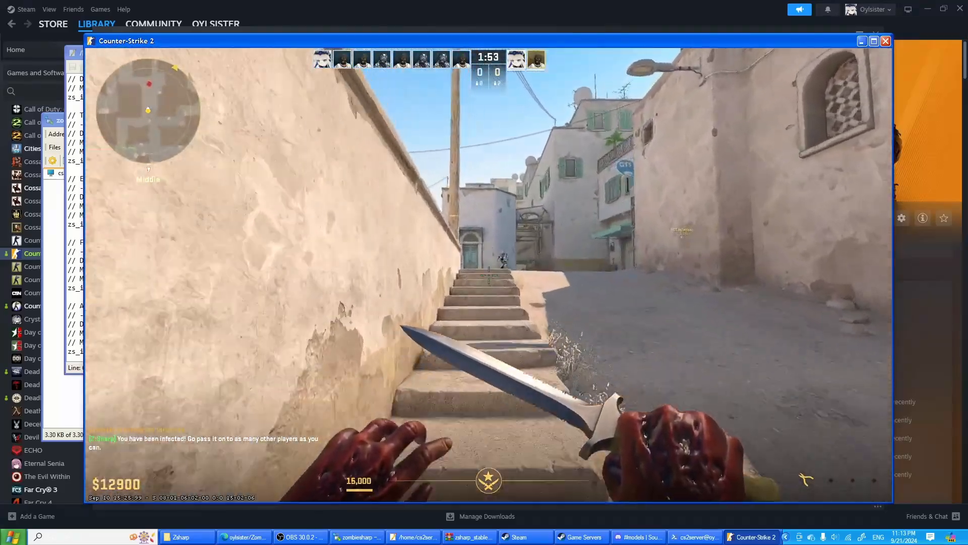
pyautogui.press('w')
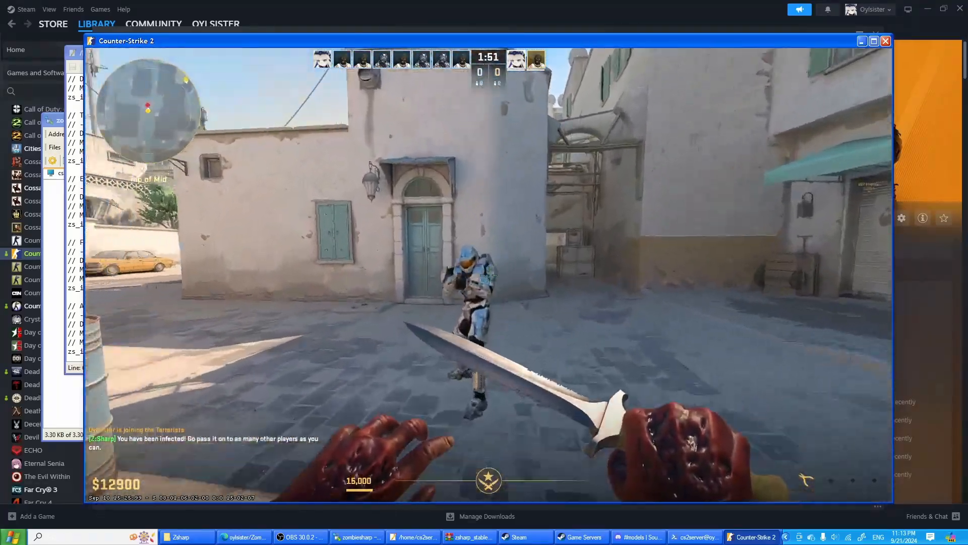
pyautogui.press('w')
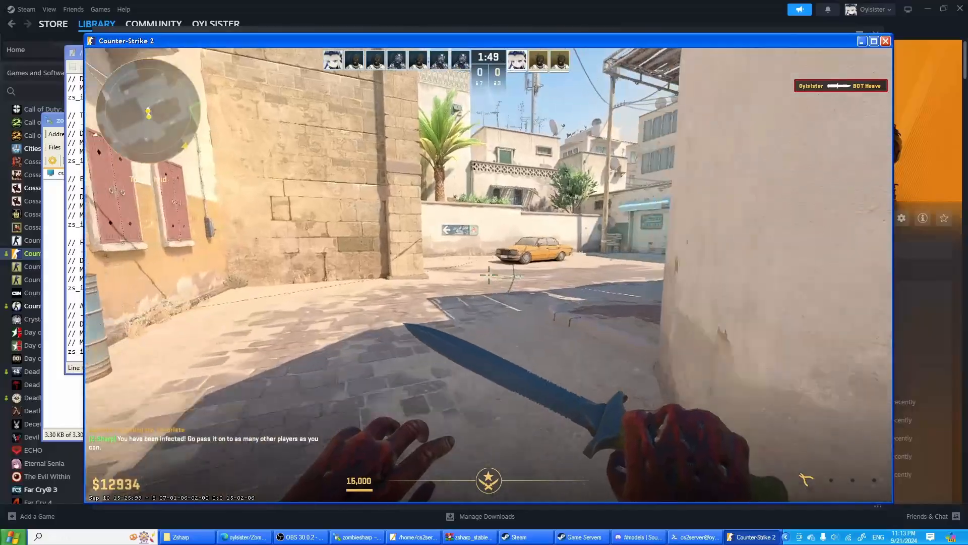
# - Chase the remaining human bots around Outside Long and Middle and infect them with the knife
pyautogui.press('w')
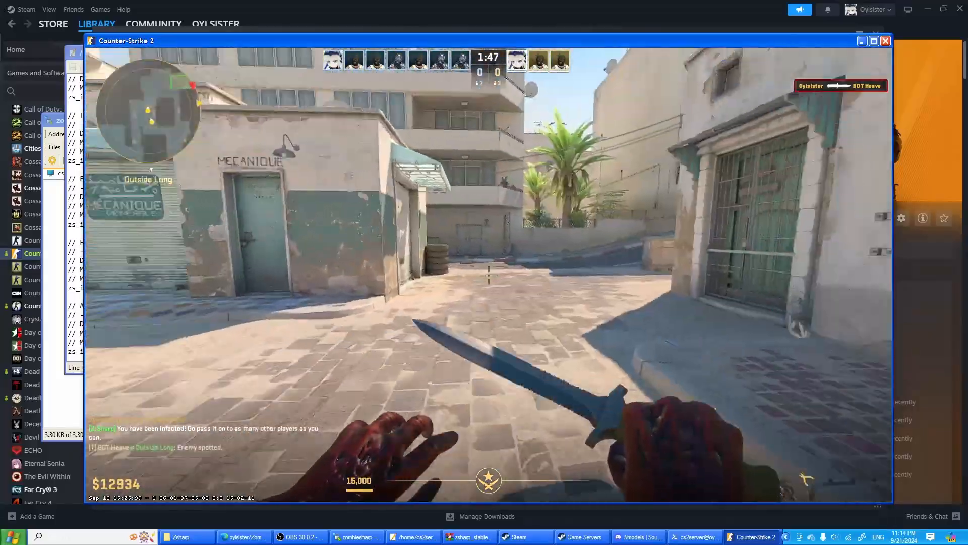
pyautogui.press('w')
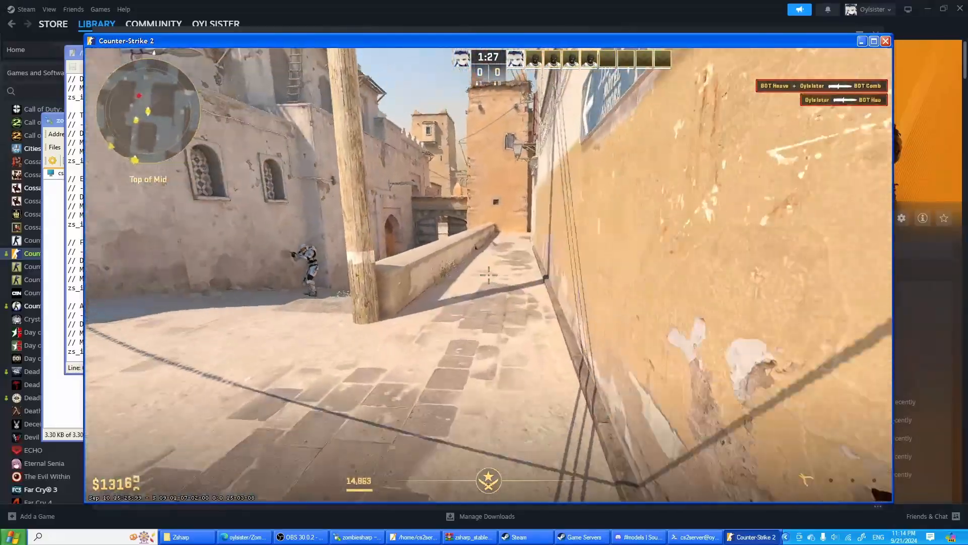
pyautogui.press('w')
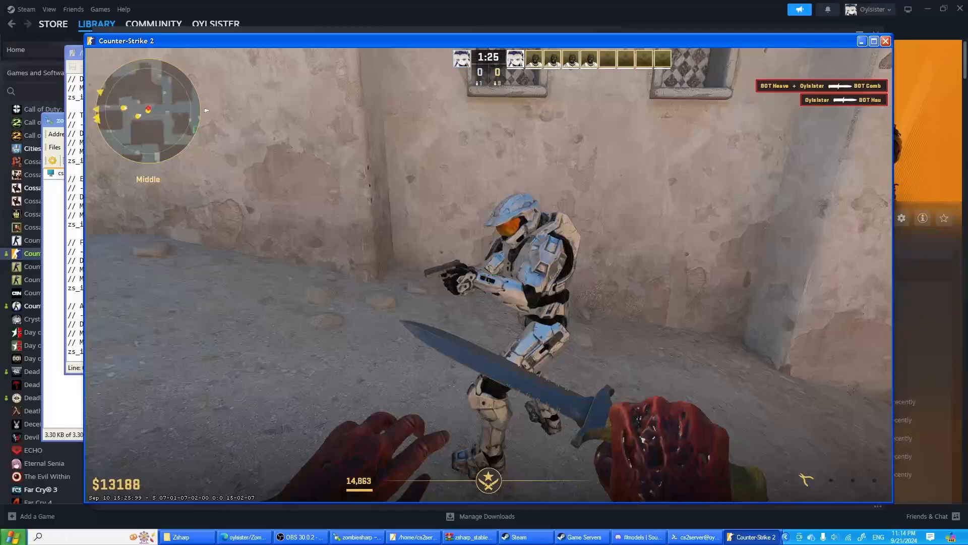
pyautogui.click(489, 275)
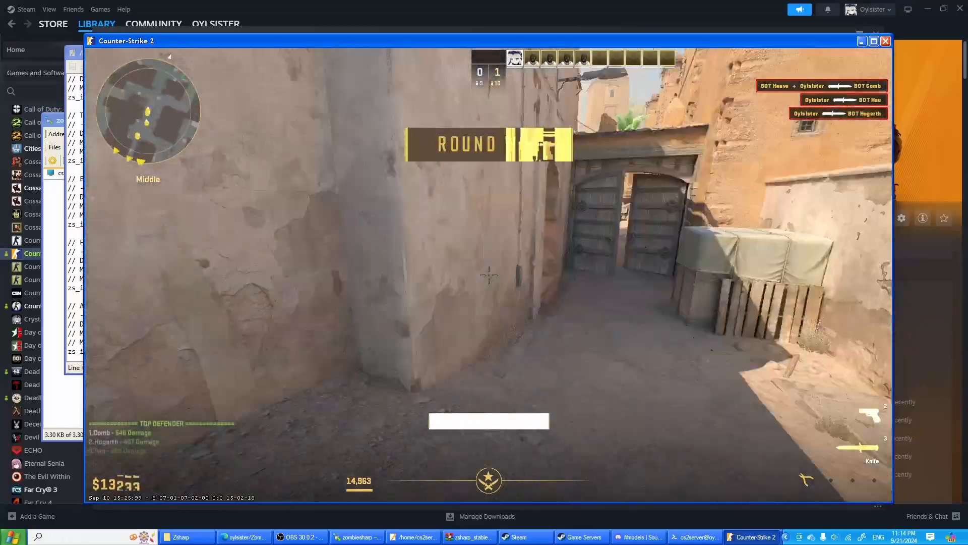
# - Move from Middle to Mid Doors, draw the Glock-18 and fire it while the round ends
pyautogui.press('w')
pyautogui.press('2')
pyautogui.press('w')
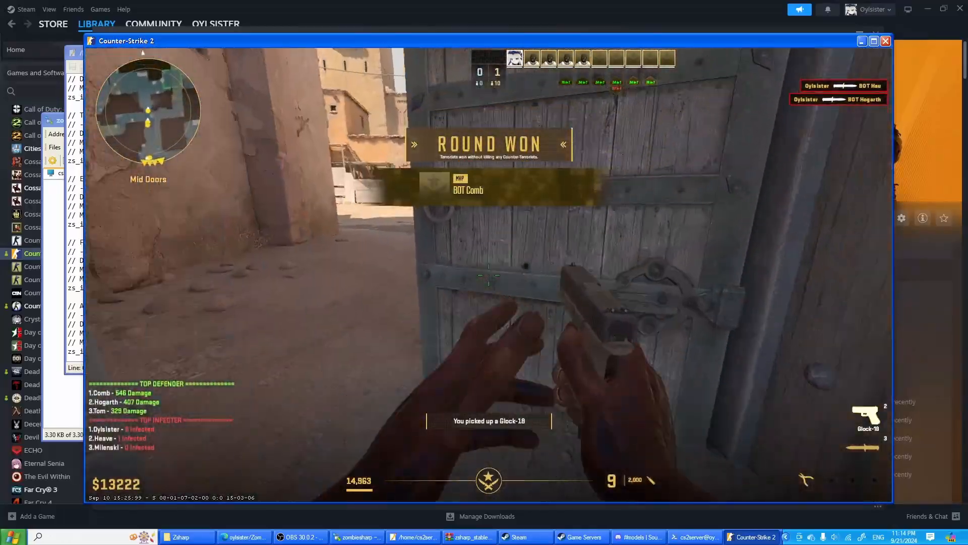
pyautogui.click(489, 275)
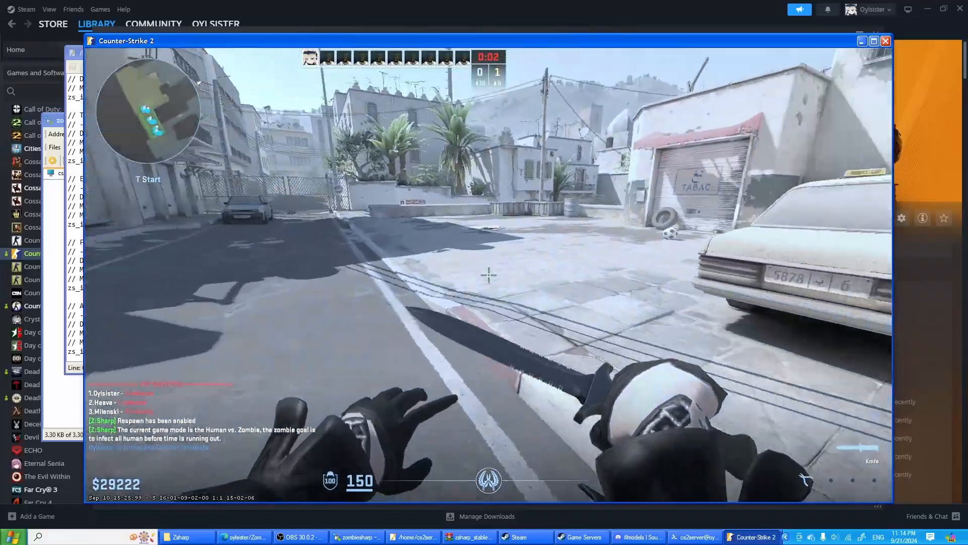
# - Move through T Start at the beginning of the new round, alternating between the Glock-18 and knife and bringing up the chat wheel
pyautogui.press('2')
pyautogui.press('w')
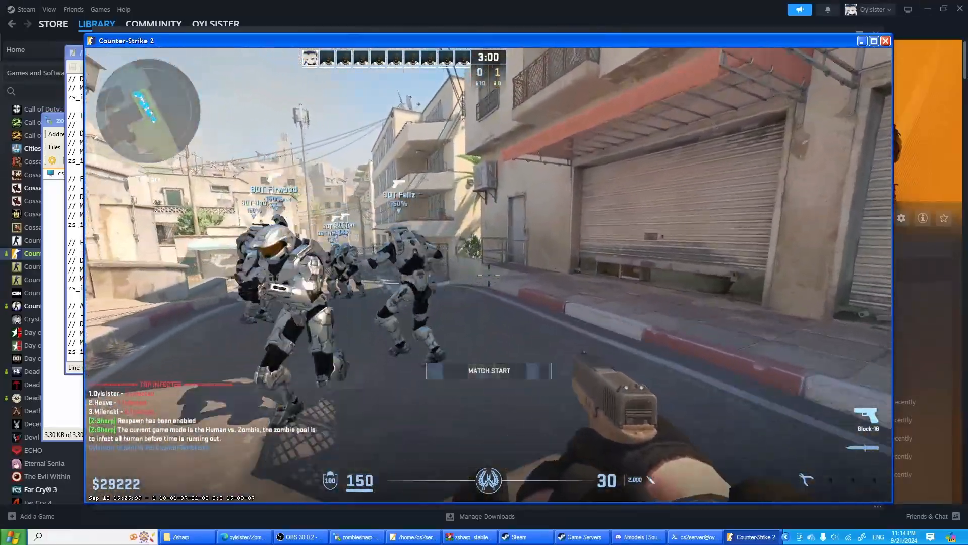
pyautogui.press('3')
pyautogui.press('v')
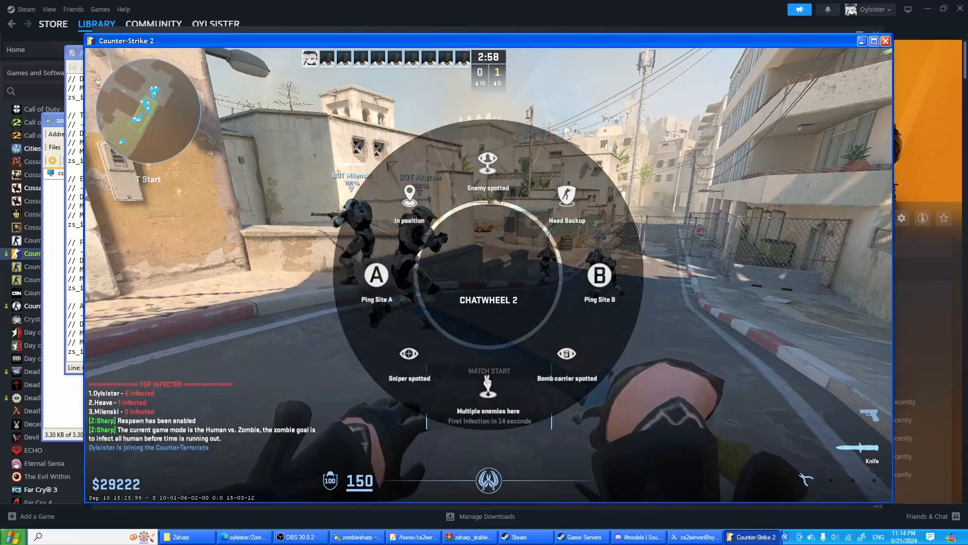
pyautogui.press('2')
# - Buy a PP-Bizon by sending the !bizon command in chat
pyautogui.press('y')
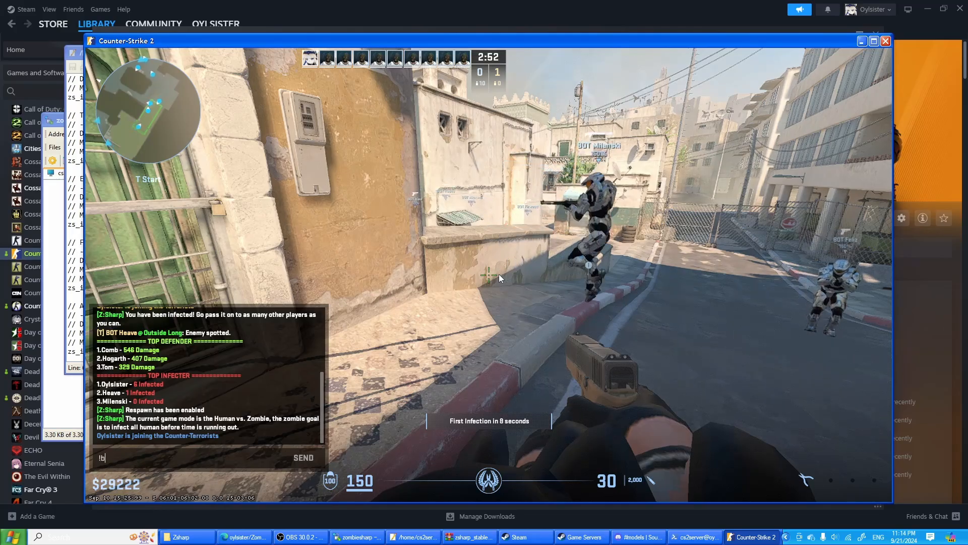
pyautogui.write('!bizon')
pyautogui.press('Return')
pyautogui.press('w')
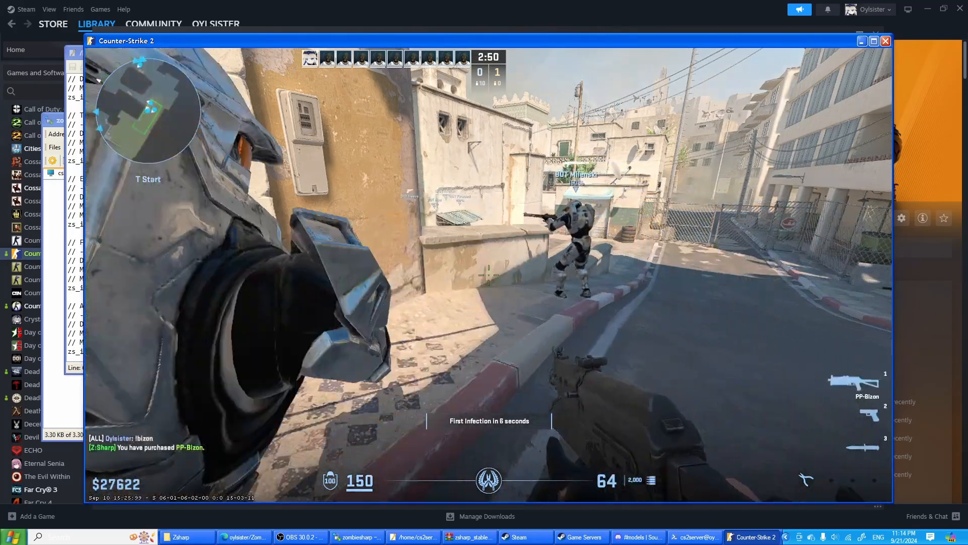
# - Run around T Start while quickly swapping weapons until the first infection
pyautogui.press('q')
pyautogui.press('q')
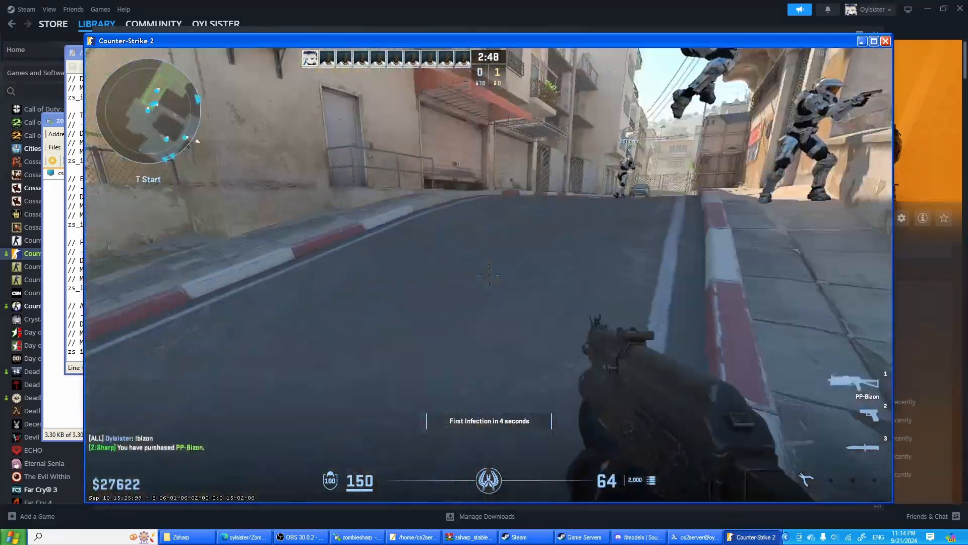
pyautogui.press('w')
pyautogui.press('q')
pyautogui.press('q')
pyautogui.press('q')
pyautogui.press('q')
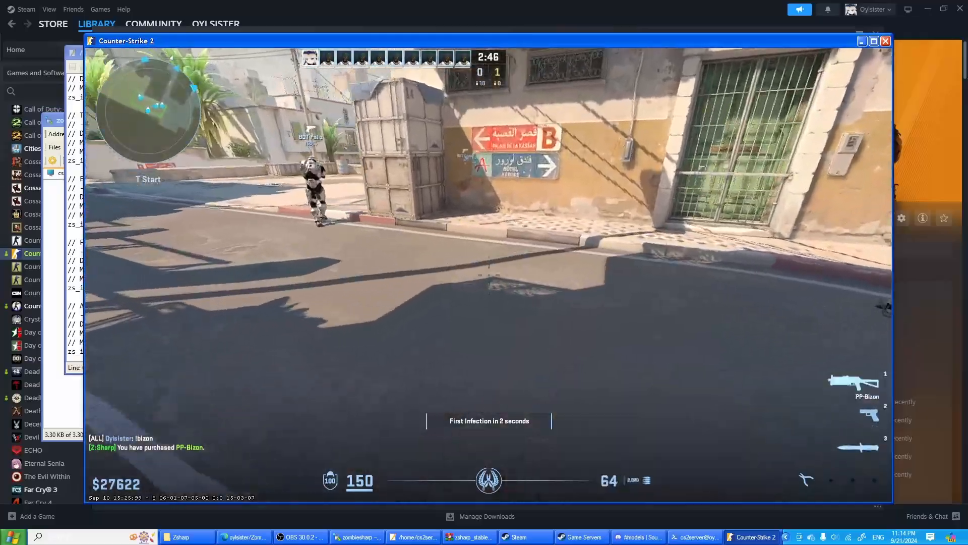
# - Drop the Glock-18 and back away from the zombie at T Start
pyautogui.press('q')
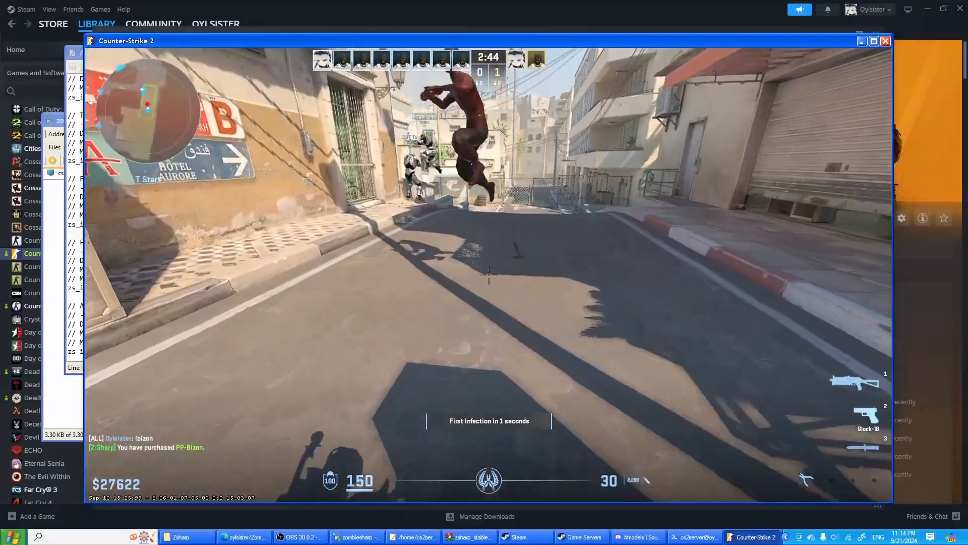
pyautogui.press('g')
pyautogui.press('s')
pyautogui.press('q')
pyautogui.press('q')
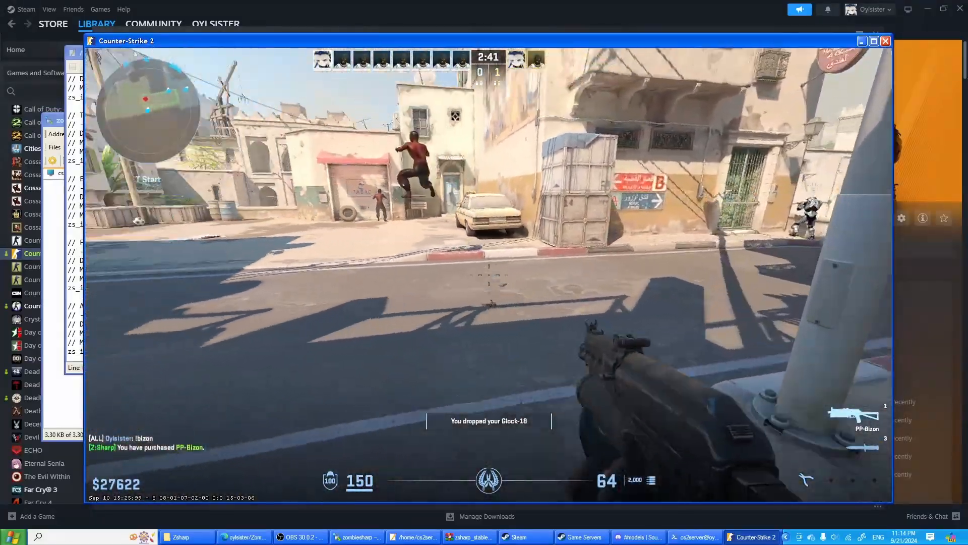
# - Shoot the zombies with the PP-Bizon while retreating and dodging around T Start
pyautogui.press('s')
pyautogui.click(489, 275)
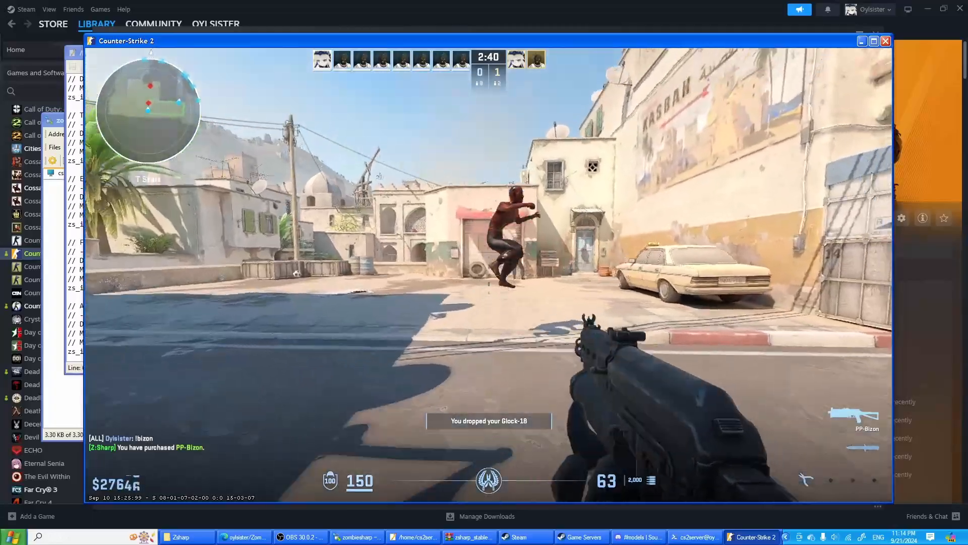
pyautogui.click(489, 274)
pyautogui.click(488, 275)
pyautogui.press('a')
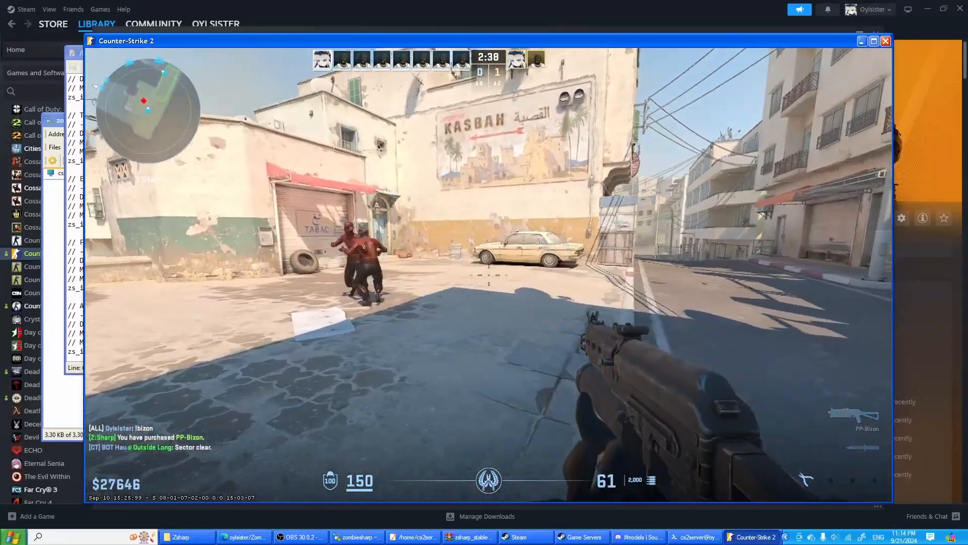
pyautogui.press('d')
pyautogui.press('w')
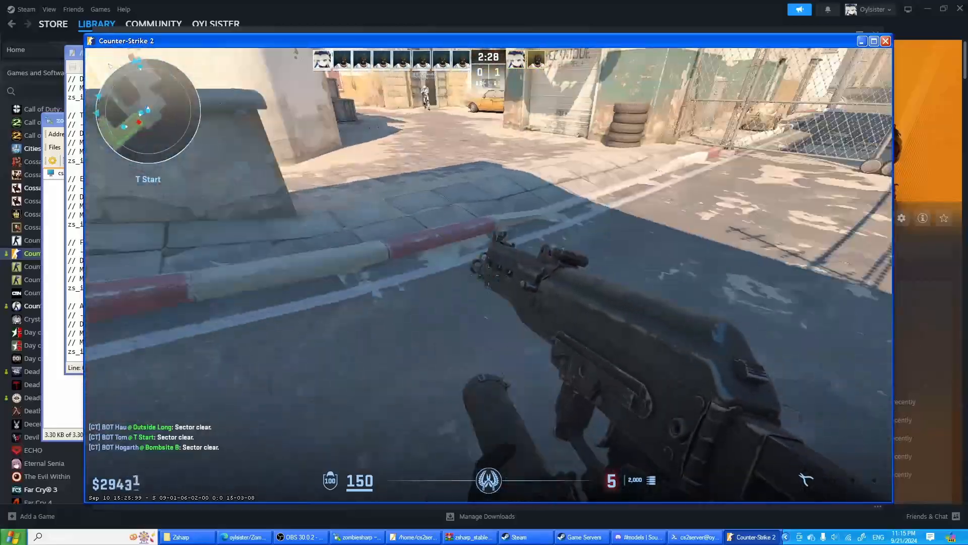
# - Advance up the T Start street firing PP-Bizon bursts at the zombies, and reload the weapon between fights
pyautogui.click(489, 275)
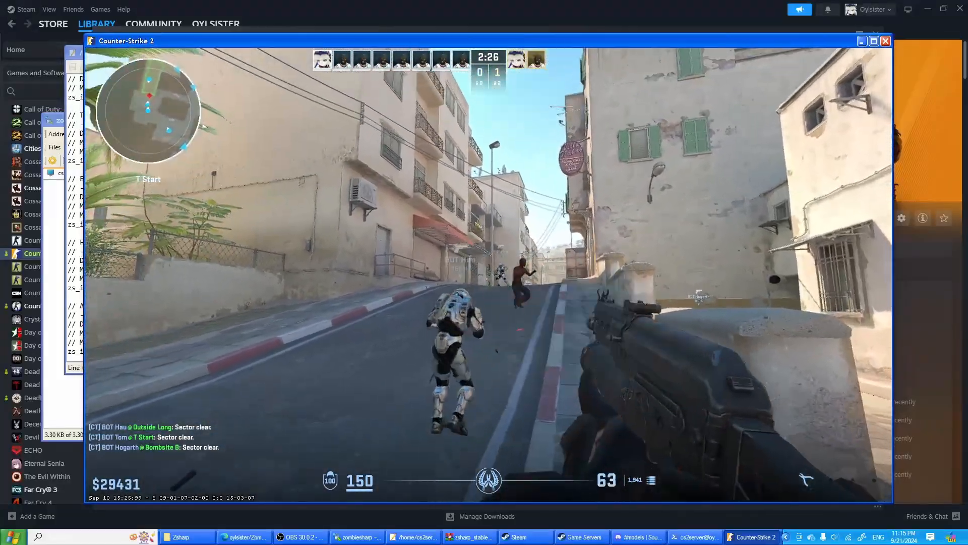
pyautogui.press('w')
pyautogui.click(489, 275)
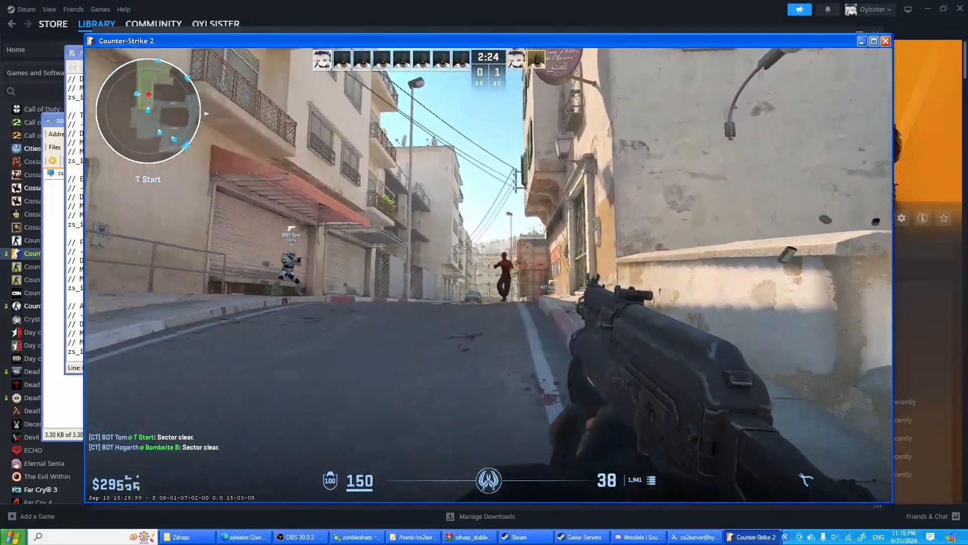
pyautogui.click(489, 275)
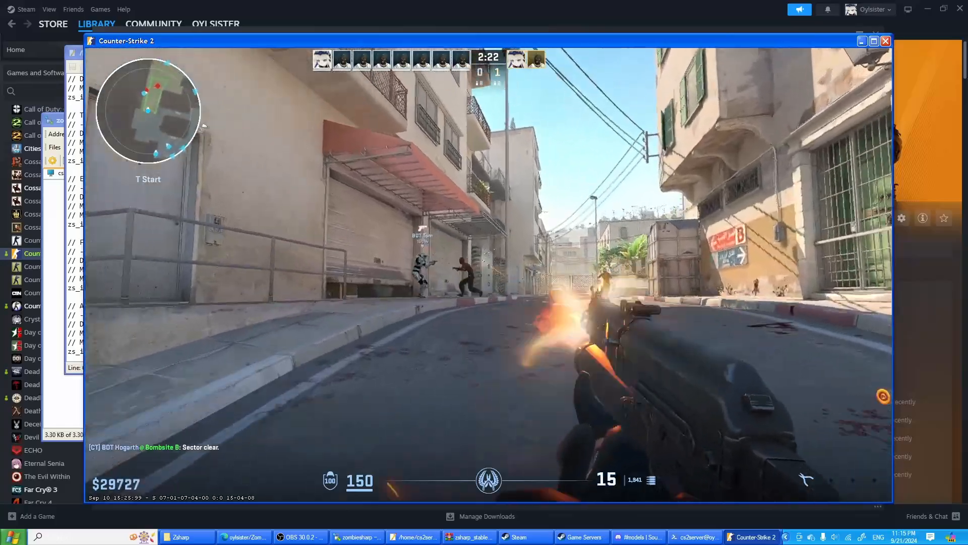
pyautogui.click(488, 275)
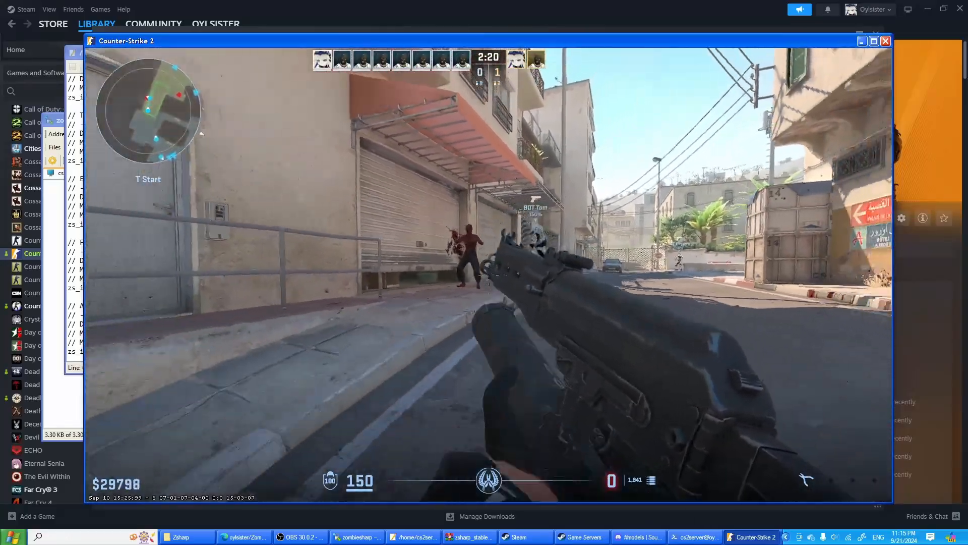
pyautogui.click(489, 274)
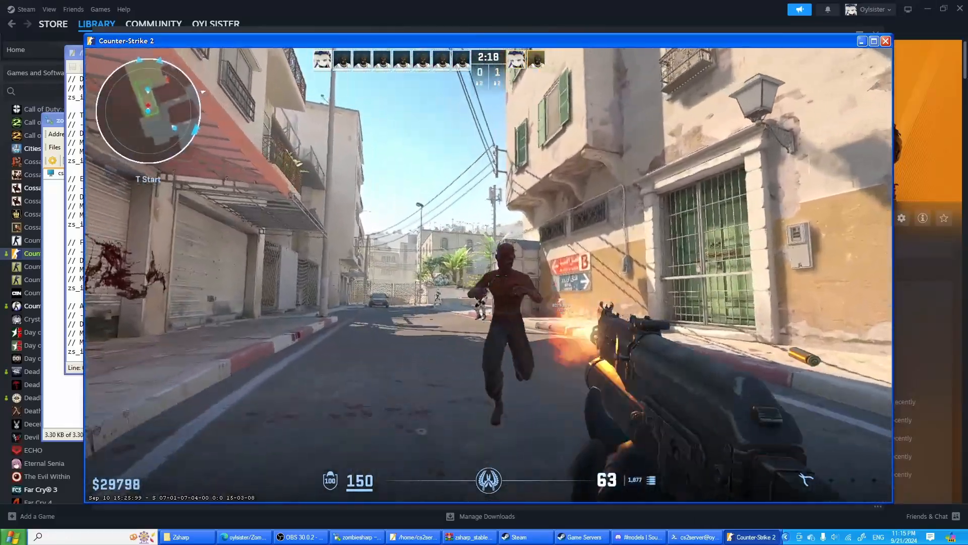
pyautogui.click(489, 275)
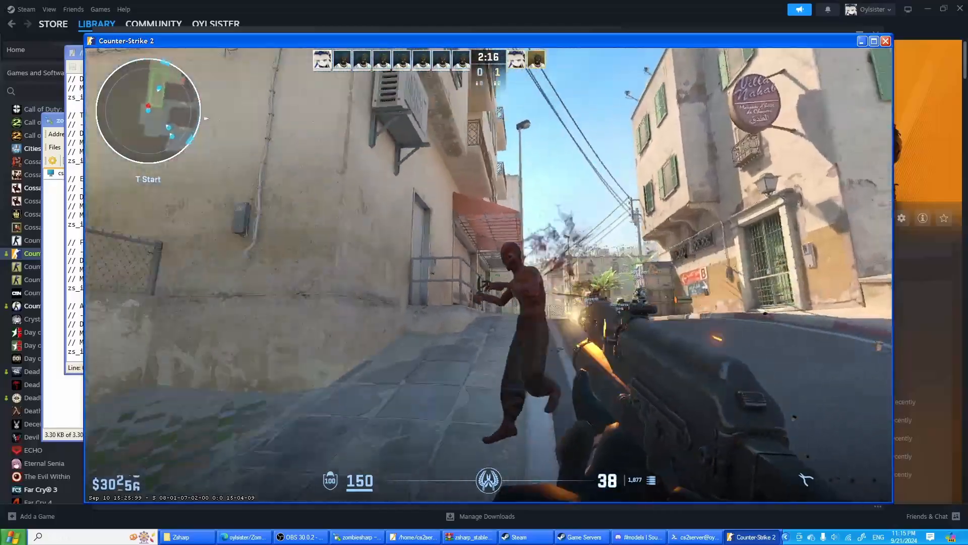
pyautogui.click(489, 275)
pyautogui.click(489, 275)
pyautogui.click(489, 275)
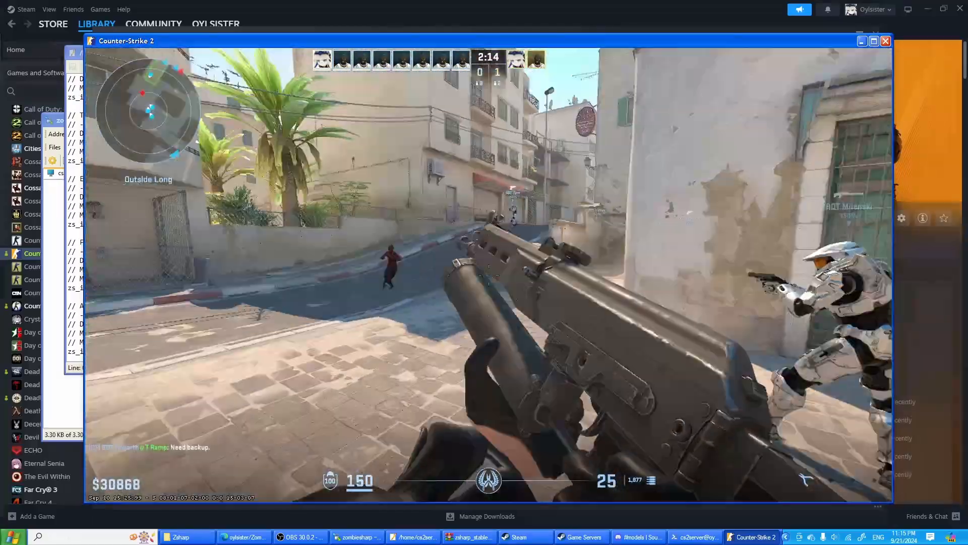
pyautogui.press('r')
# - Leave the current match and return to the main menu
pyautogui.press('Escape')
pyautogui.click(637, 107)
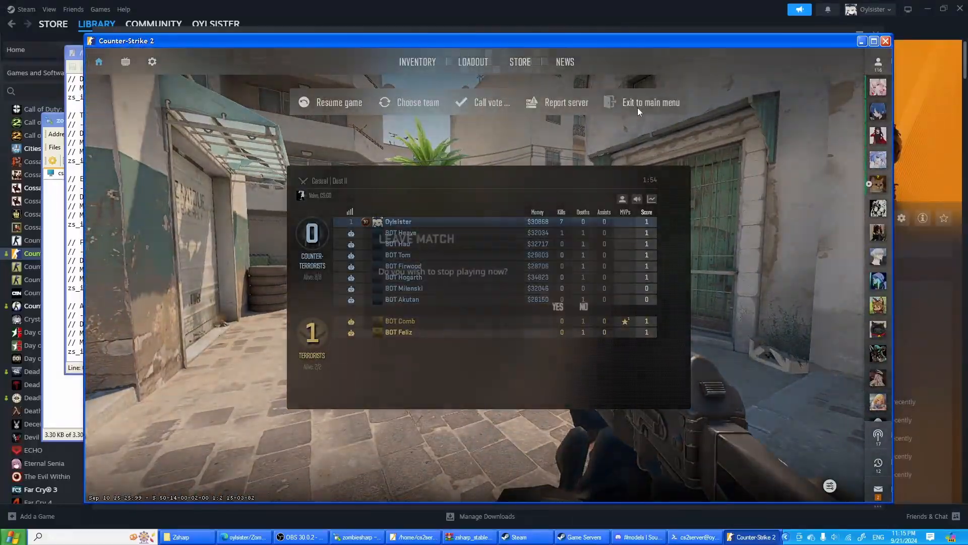
pyautogui.click(547, 303)
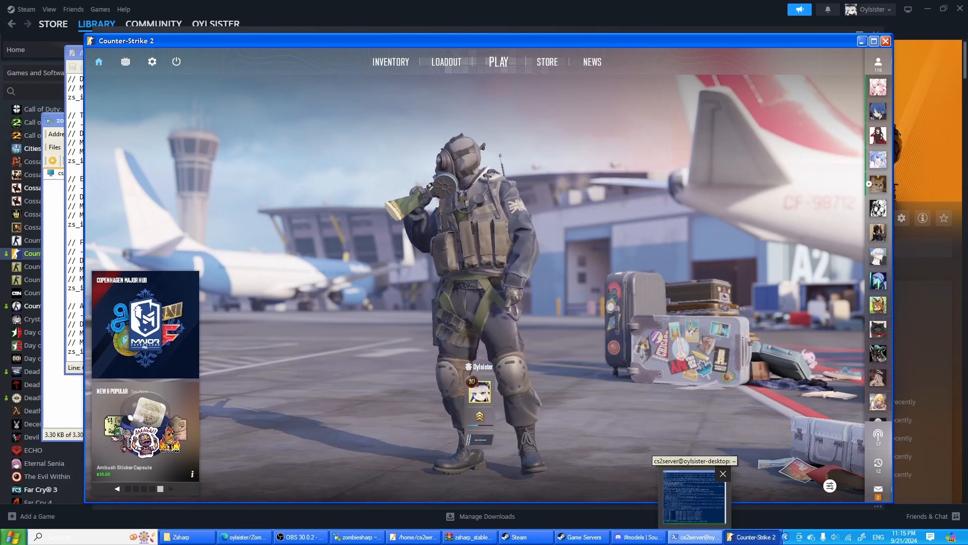
# - Switch to the CS2 server console and widen its window to read the log's error lines
pyautogui.click(694, 497)
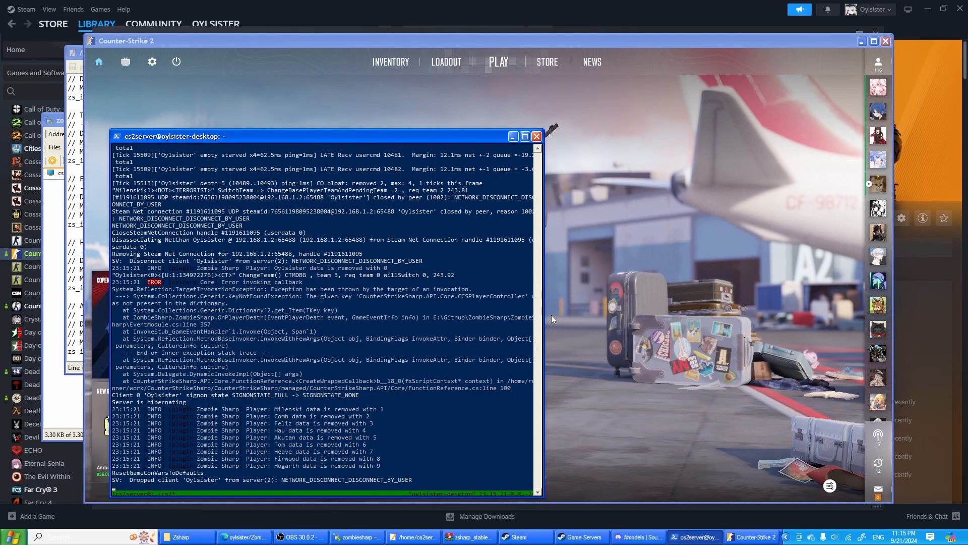
pyautogui.moveTo(544, 305); pyautogui.dragTo(845, 303)
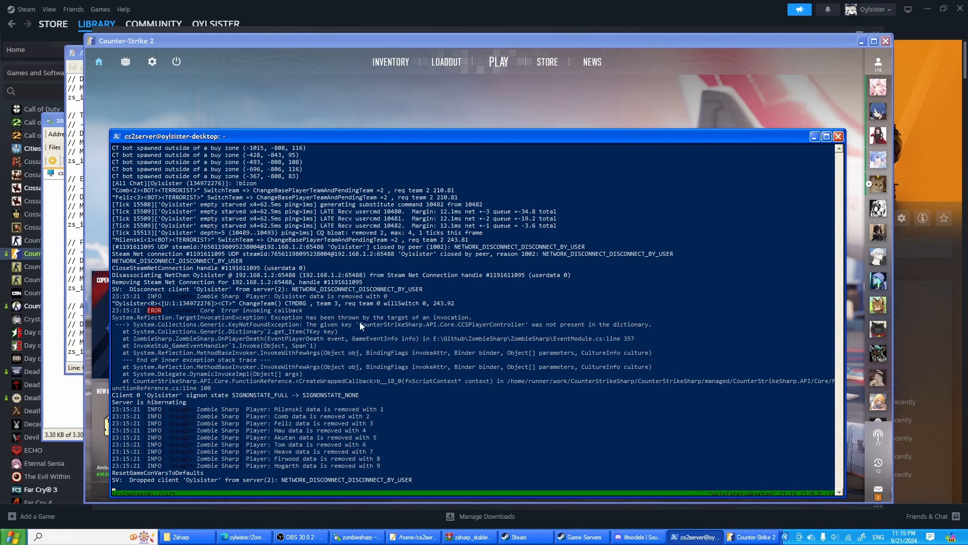